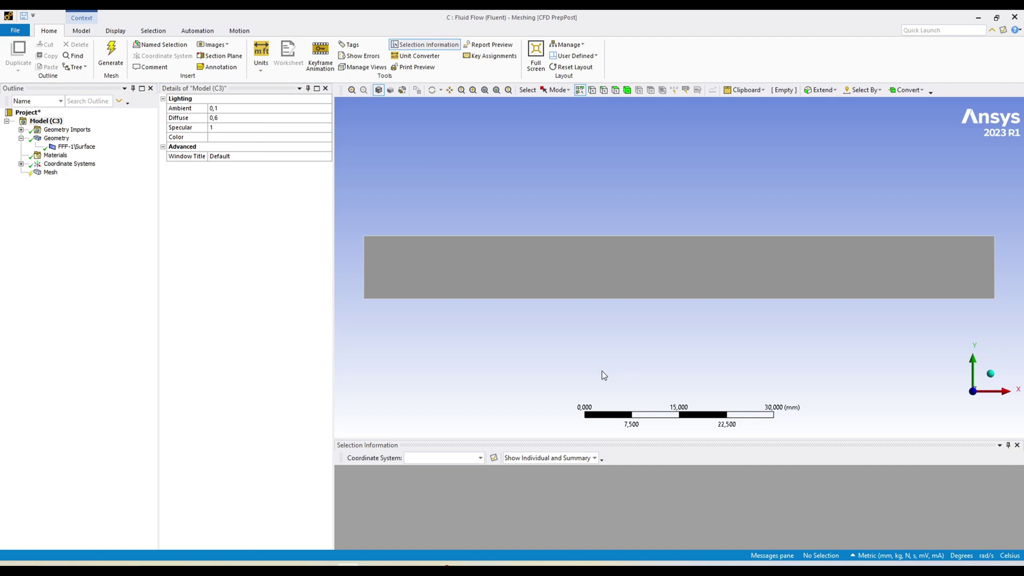
Create named selections for the rectangle's short edges: inlet for the left edge and outlet for the right edge.
{"action": "left_click", "coordinate": [603, 90]}
{"action": "left_click", "coordinate": [363, 265]}
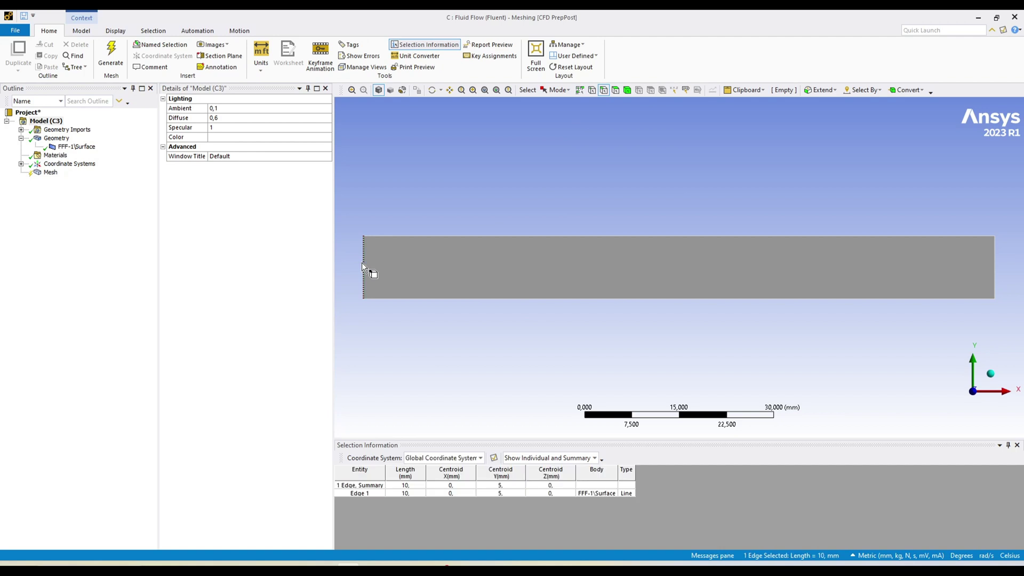
{"action": "type", "text": "ninlet"}
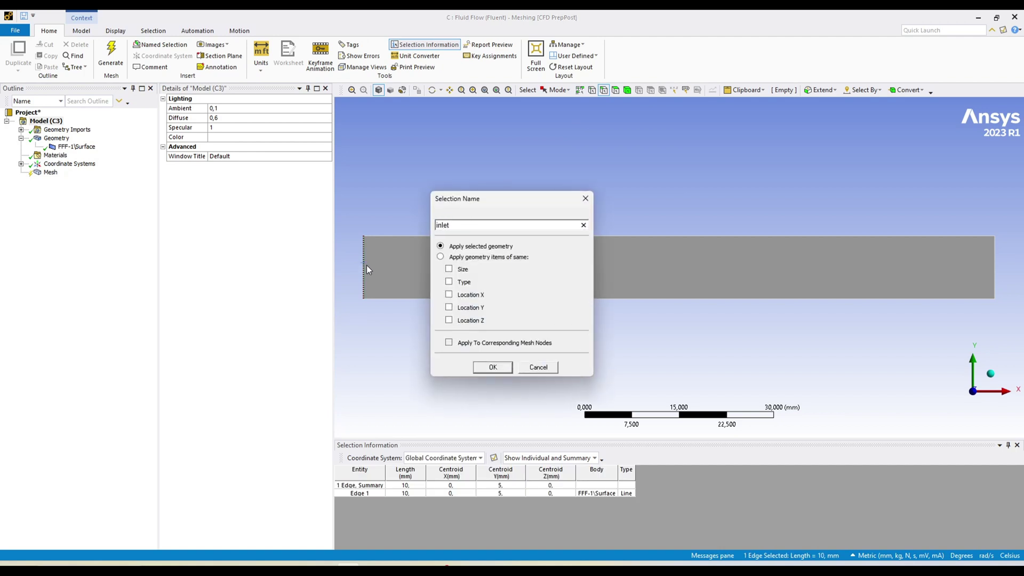
{"action": "left_click", "coordinate": [492, 367]}
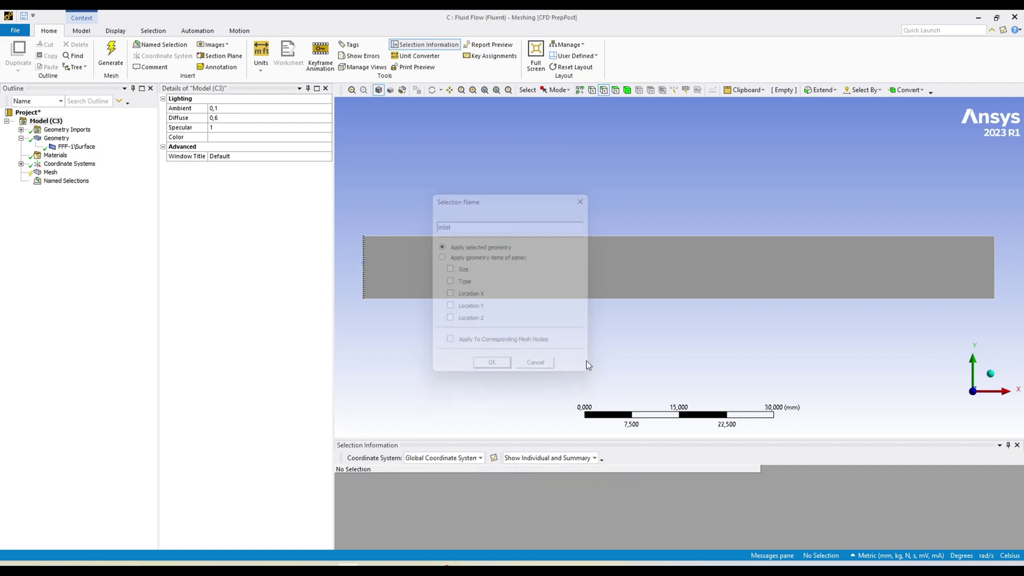
{"action": "left_click", "coordinate": [993, 266]}
{"action": "type", "text": "noutlet"}
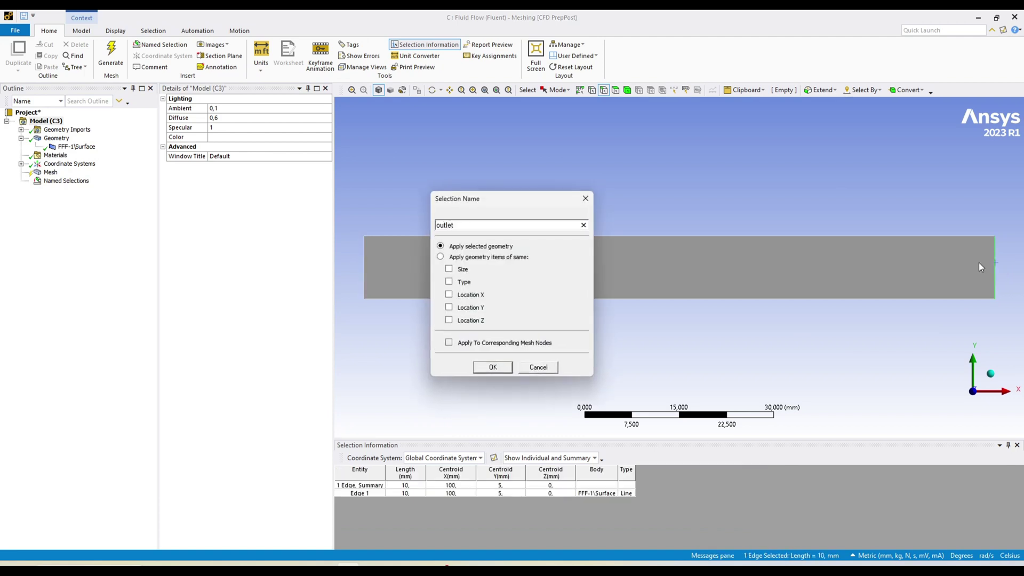
{"action": "left_click", "coordinate": [493, 367]}
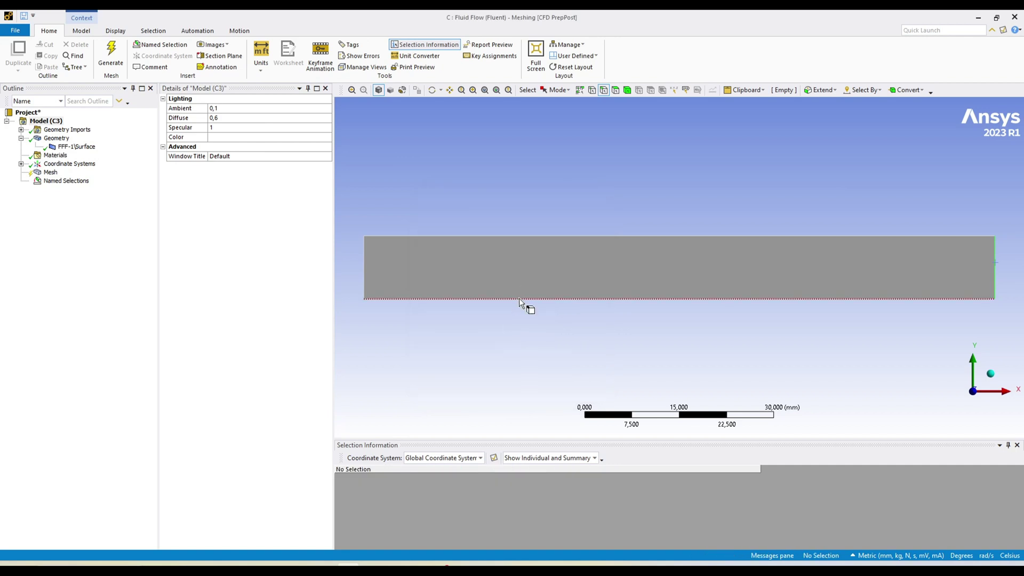
Create named selections for the rectangle's long edges: bottom for the lower edge and moving_wall for the upper edge.
{"action": "left_click", "coordinate": [520, 299]}
{"action": "type", "text": "n"}
{"action": "type", "text": "bo"}
{"action": "type", "text": "ttom"}
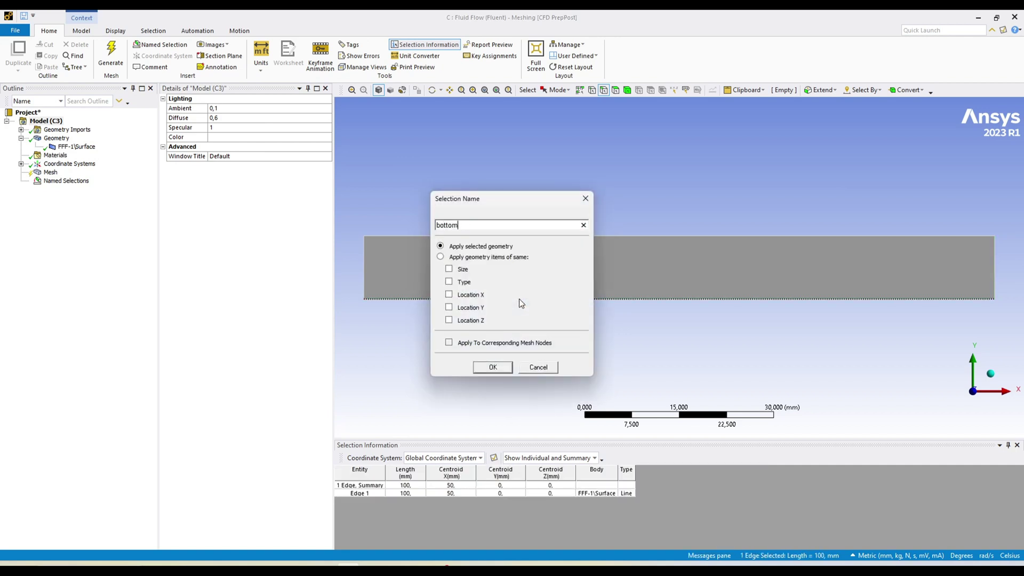
{"action": "left_click", "coordinate": [505, 370]}
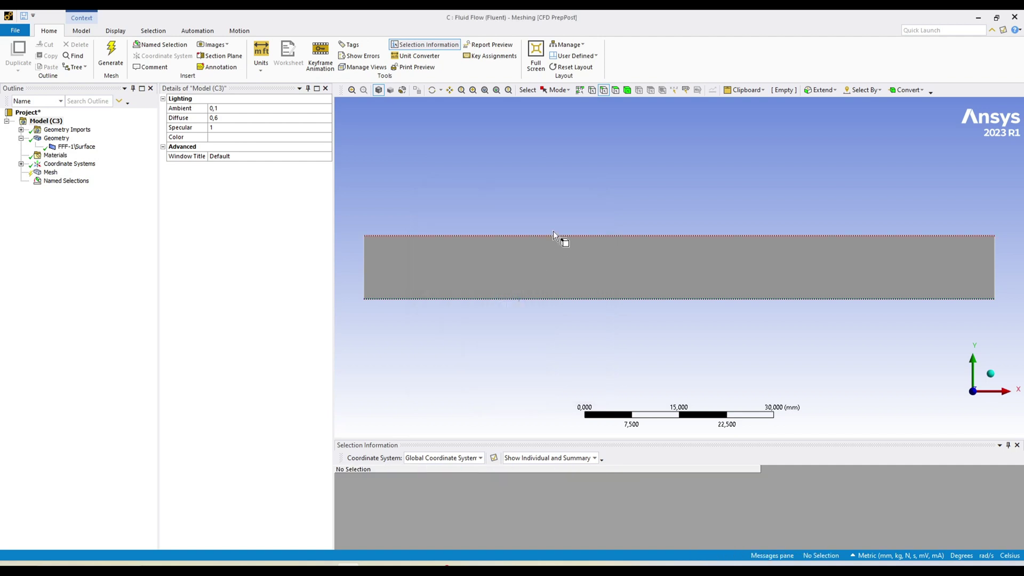
{"action": "left_click", "coordinate": [553, 235]}
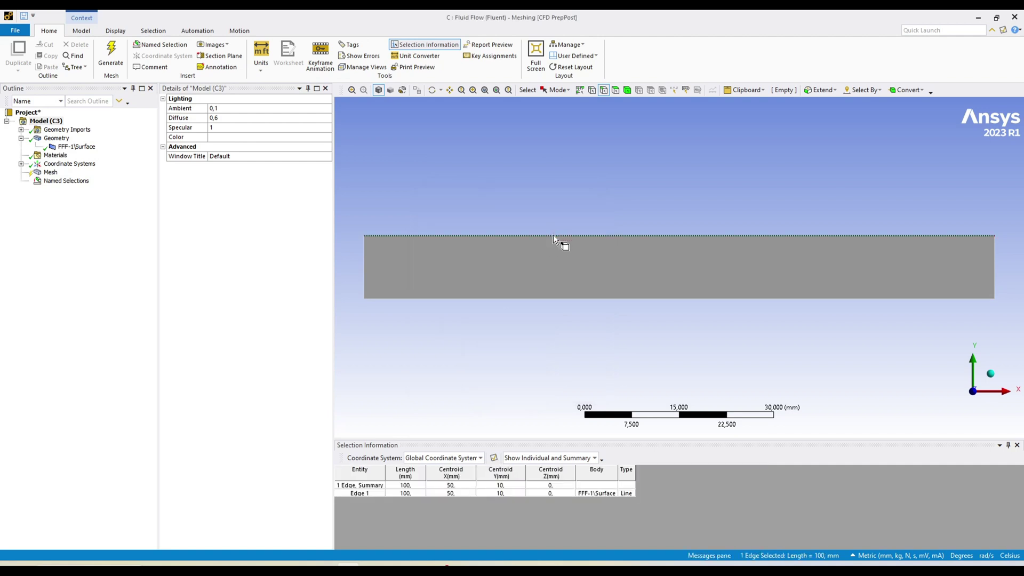
{"action": "type", "text": "nmoving_wall"}
{"action": "left_click", "coordinate": [487, 369]}
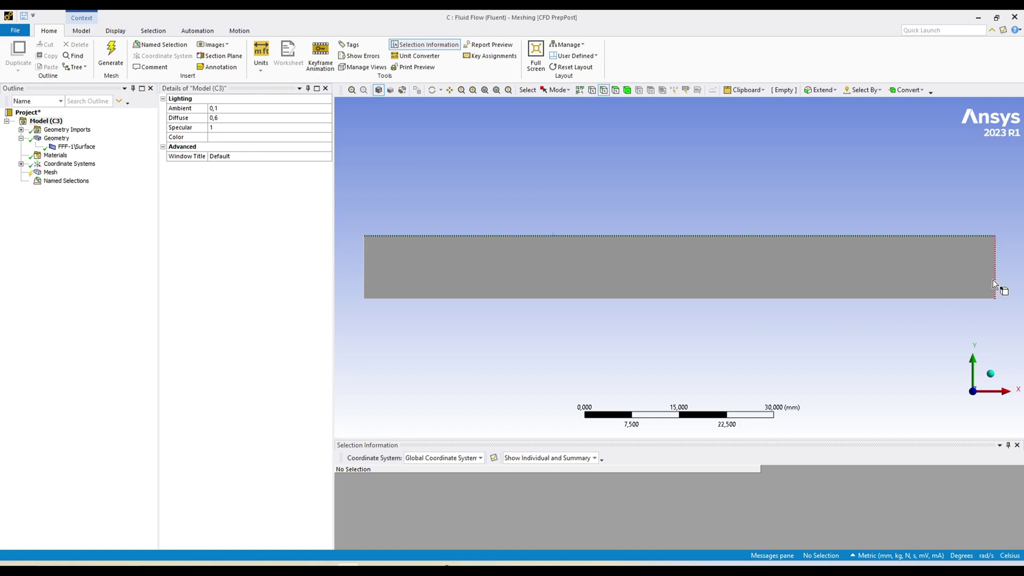
Set the mesh element size to 0,8 mm and generate the mesh.
{"action": "left_click", "coordinate": [50, 172]}
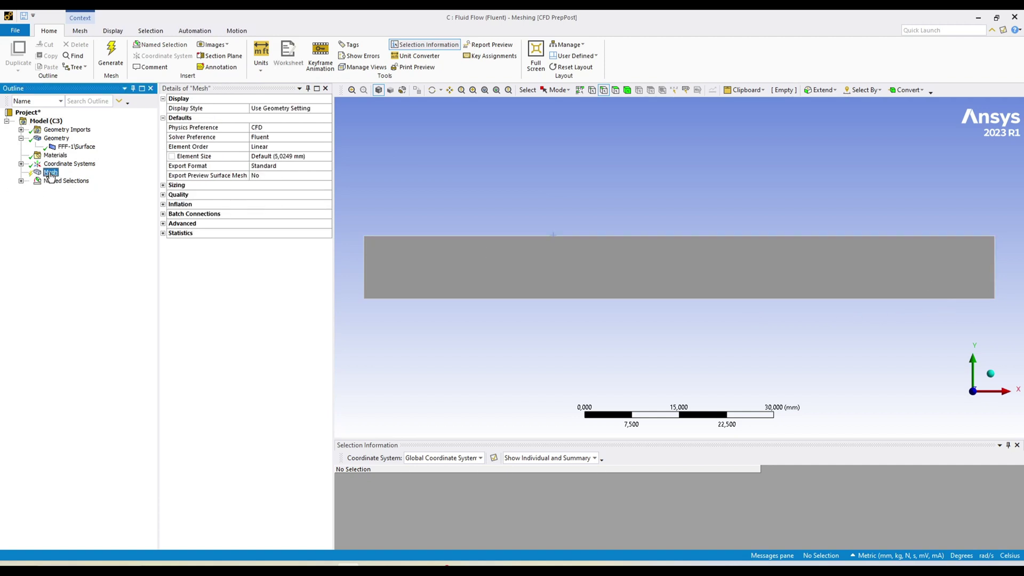
{"action": "left_click", "coordinate": [287, 157]}
{"action": "type", "text": "0,8"}
{"action": "key", "text": "Return"}
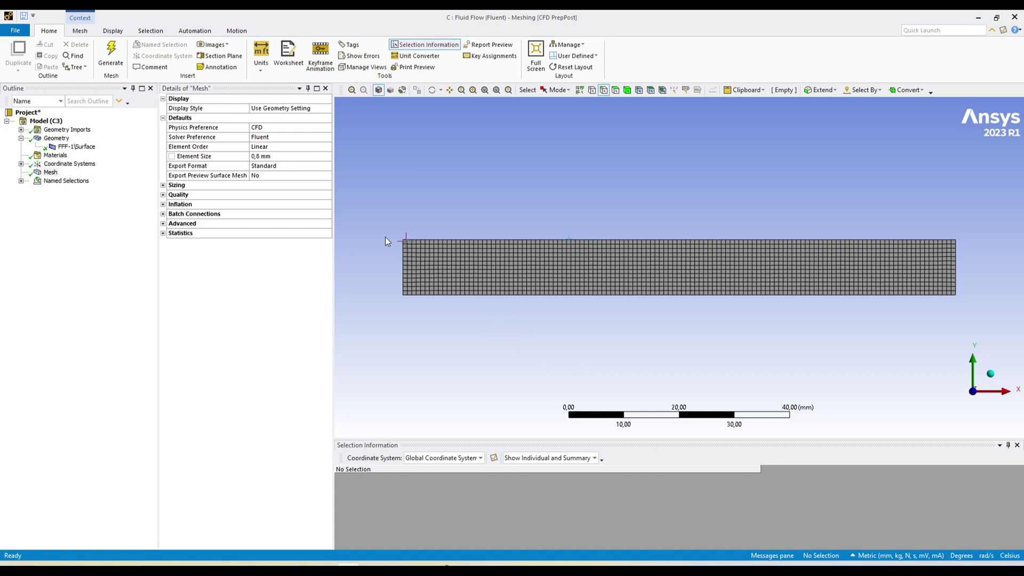
{"action": "left_click_drag", "start_coordinate": [421, 259], "coordinate": [525, 322]}
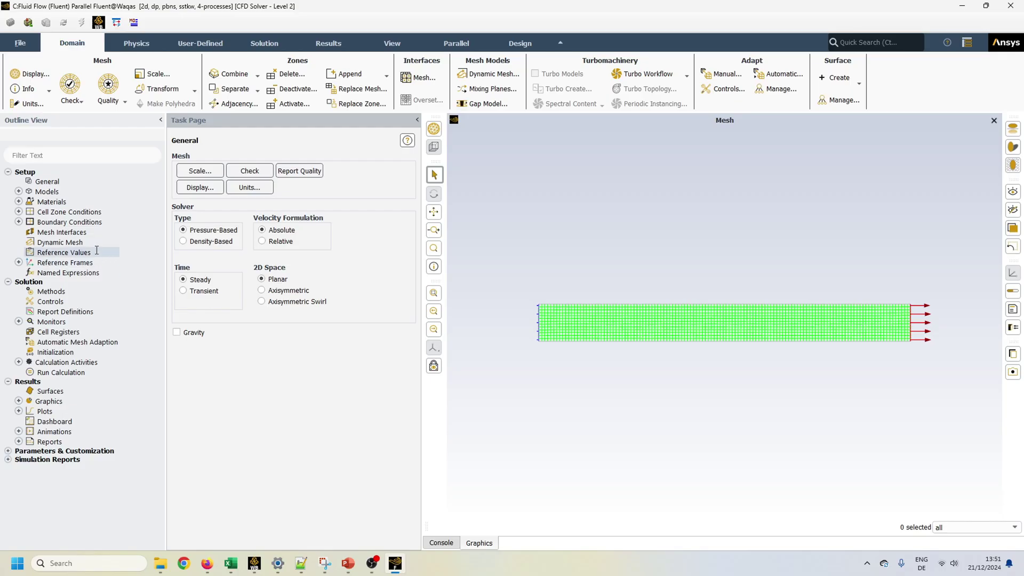
In Fluent, set the solver time to Transient and look over the models, materials and cell zone conditions.
{"action": "left_click", "coordinate": [183, 291]}
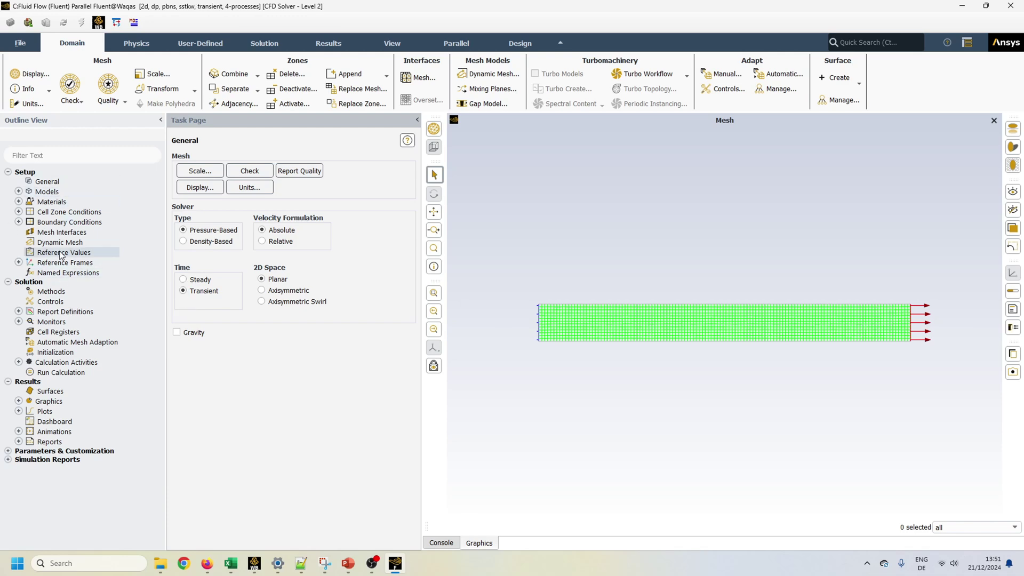
{"action": "left_click", "coordinate": [19, 192]}
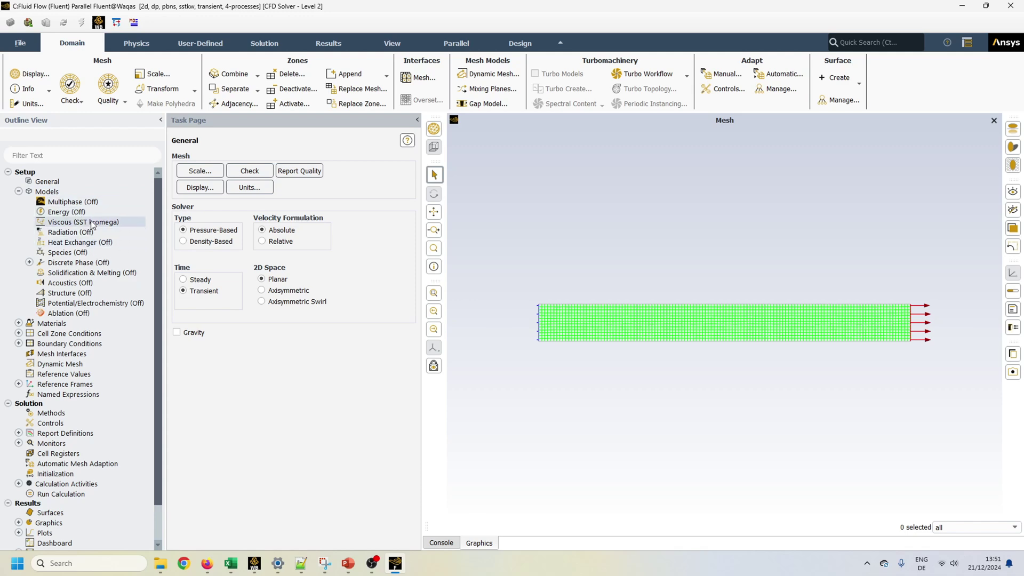
{"action": "left_click", "coordinate": [18, 191]}
{"action": "left_click", "coordinate": [19, 202]}
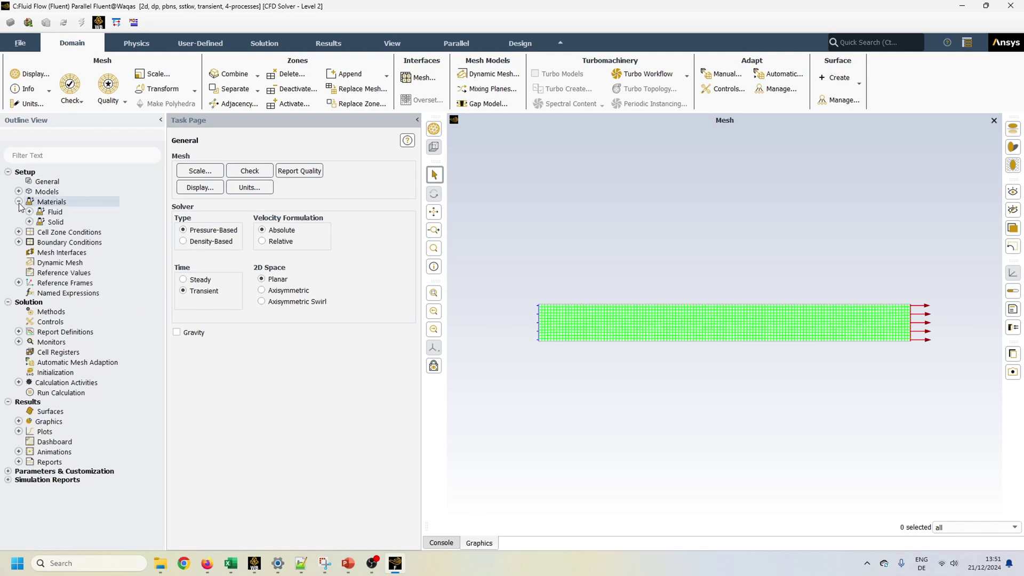
{"action": "left_click", "coordinate": [19, 232]}
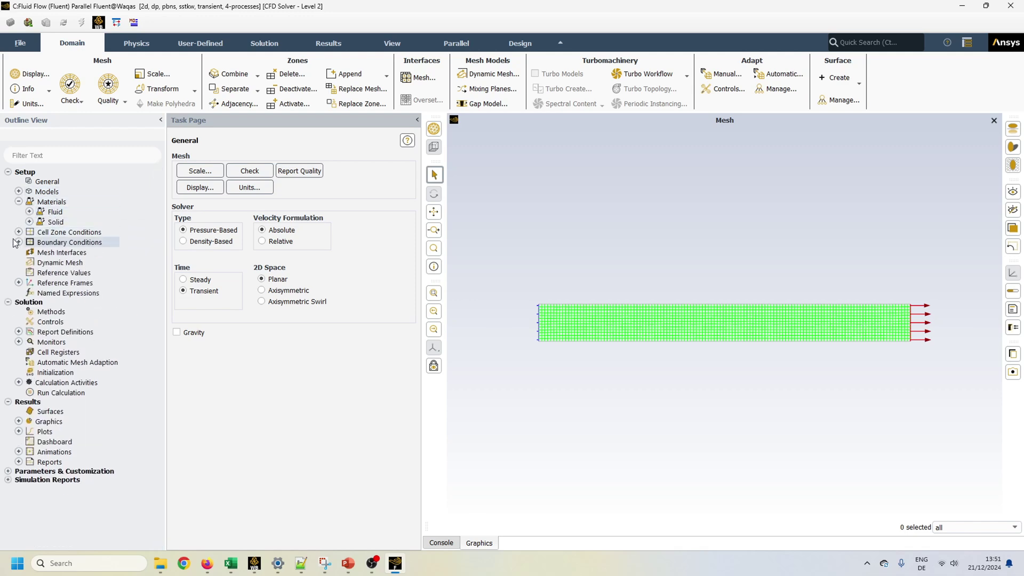
{"action": "left_click", "coordinate": [30, 242]}
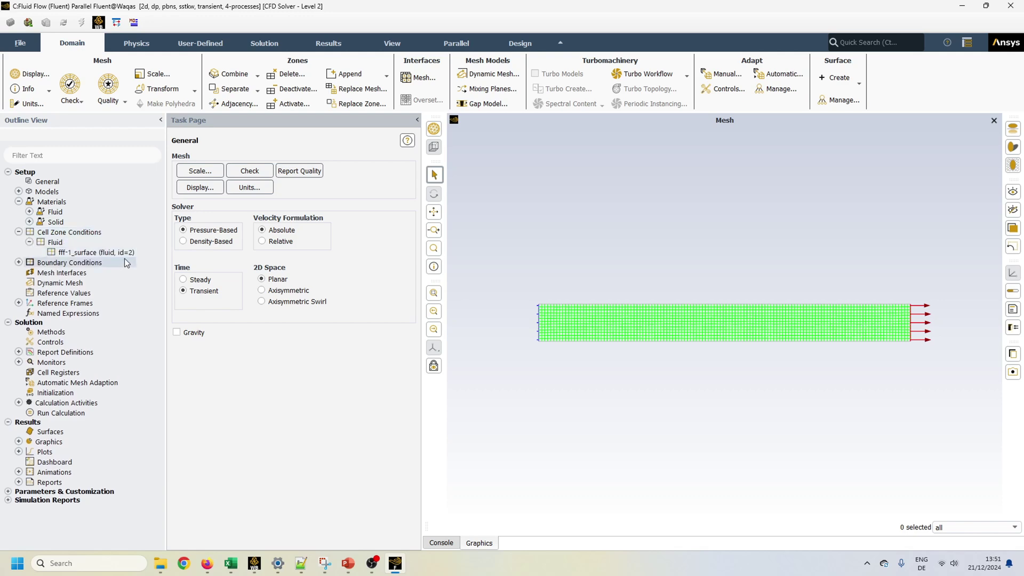
{"action": "left_click", "coordinate": [19, 232]}
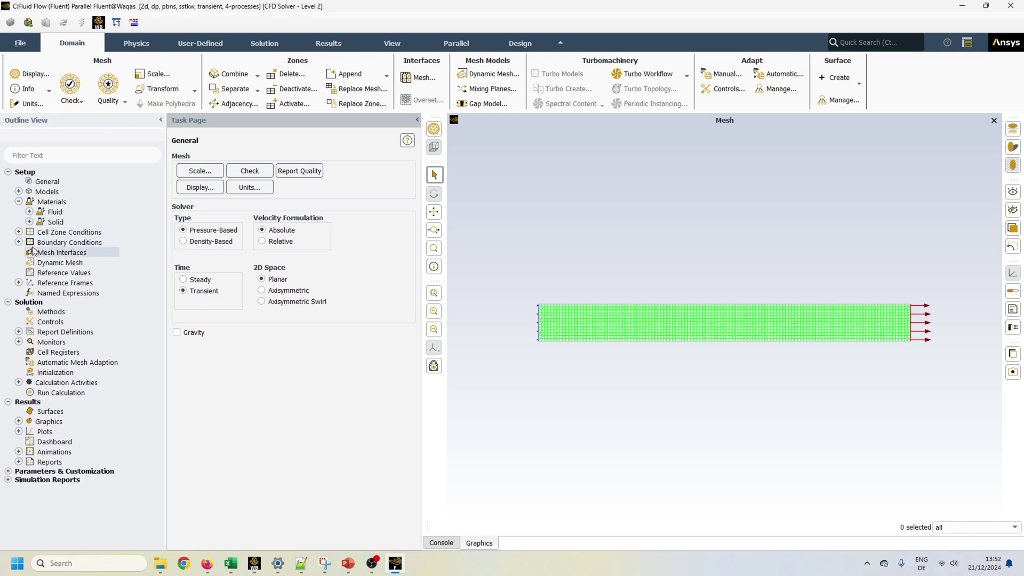
Enable Dynamic Mesh with Layering as the only mesh method, turning Smoothing off.
{"action": "left_click", "coordinate": [81, 264]}
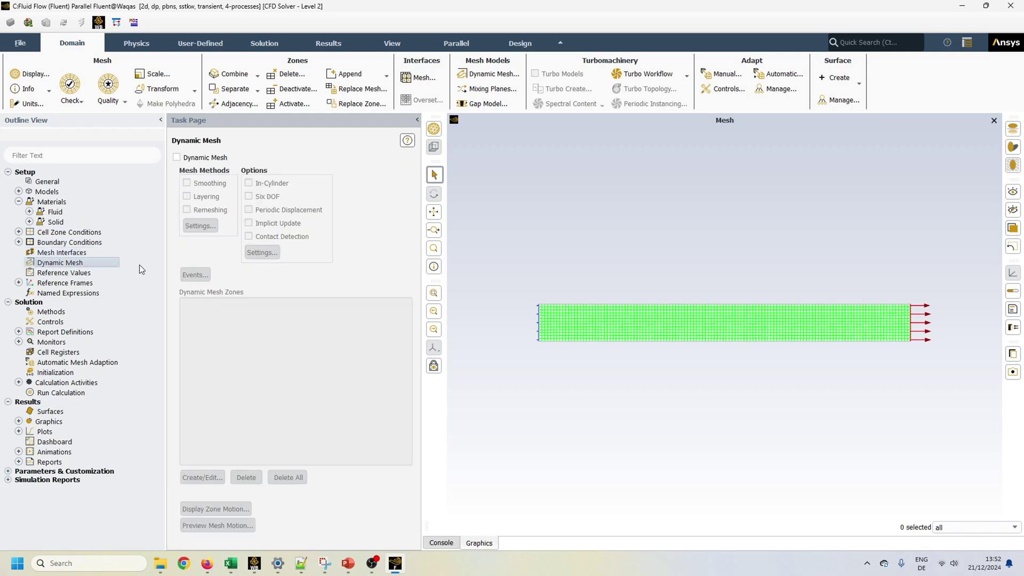
{"action": "left_click", "coordinate": [176, 157]}
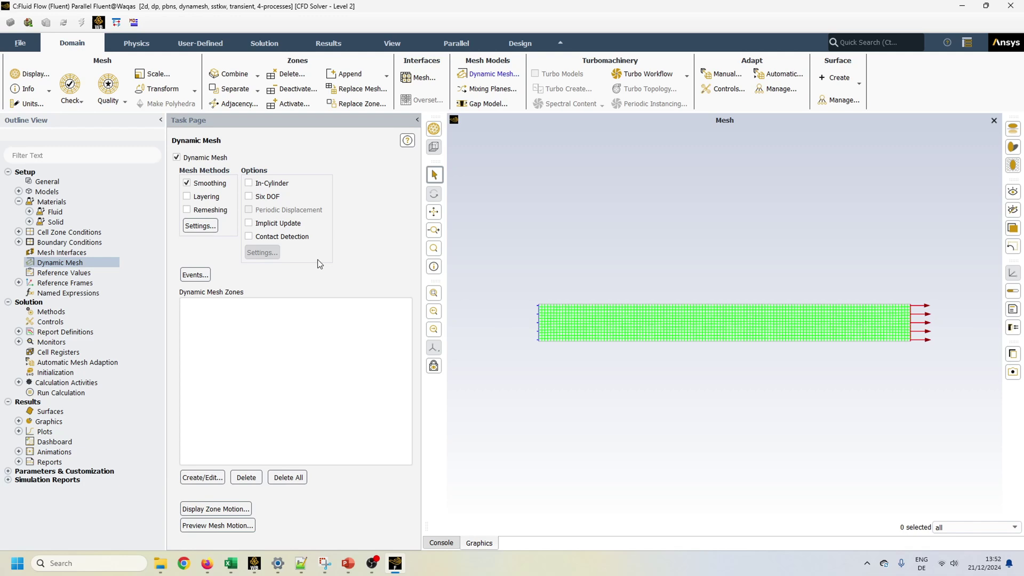
{"action": "left_click", "coordinate": [187, 183]}
{"action": "left_click", "coordinate": [187, 196]}
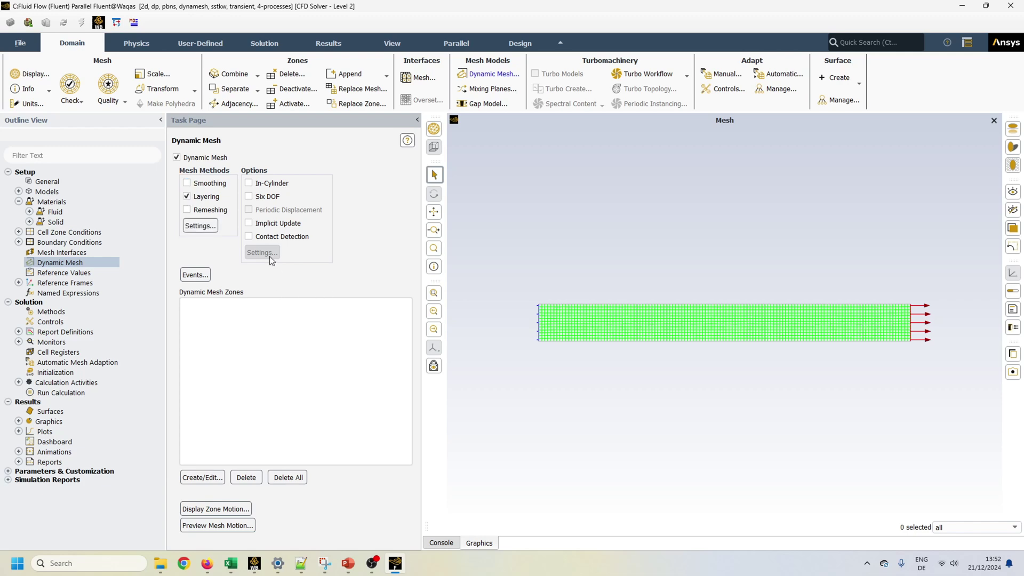
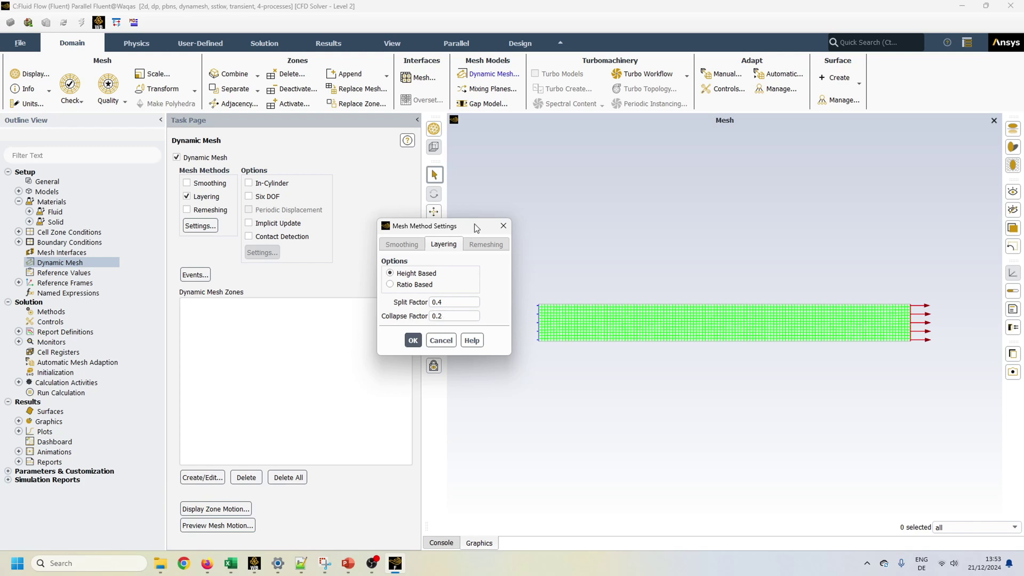
Set the layering options to Ratio Based with split factor 0.4 and collapse factor 0.3, and accept the mesh method settings.
{"action": "left_click_drag", "start_coordinate": [474, 226], "coordinate": [335, 191]}
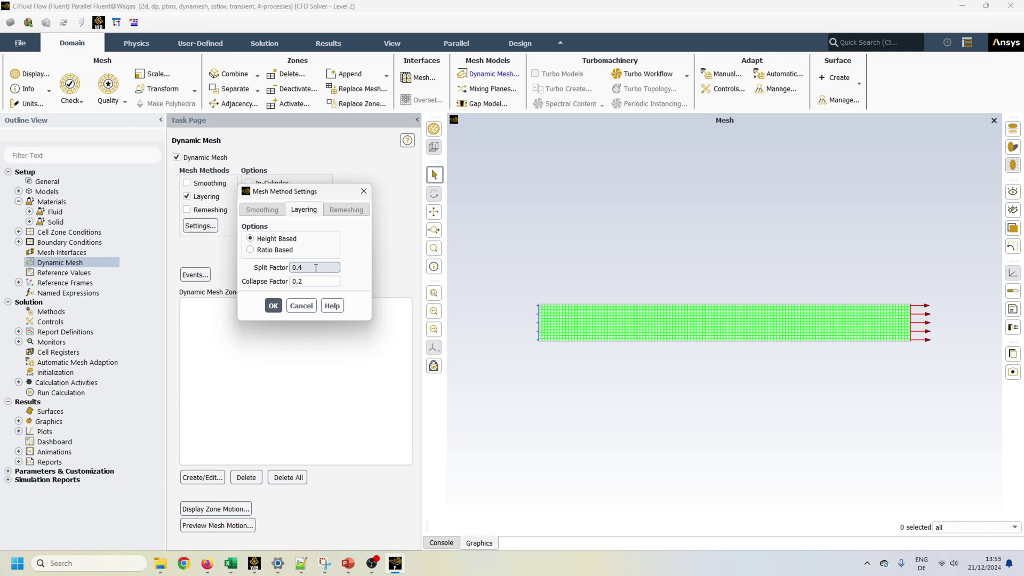
{"action": "left_click_drag", "start_coordinate": [315, 268], "coordinate": [283, 273]}
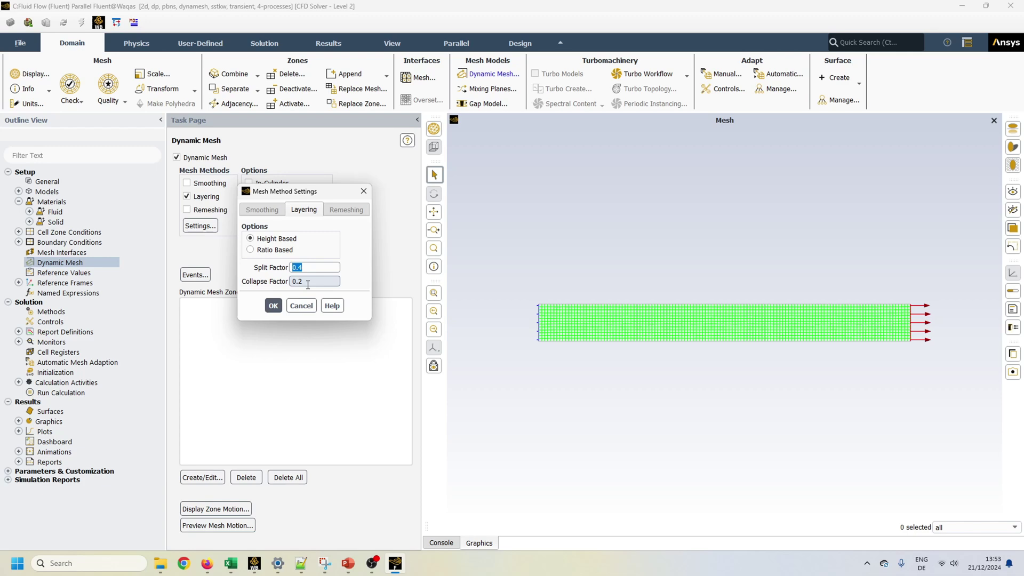
{"action": "left_click", "coordinate": [255, 250]}
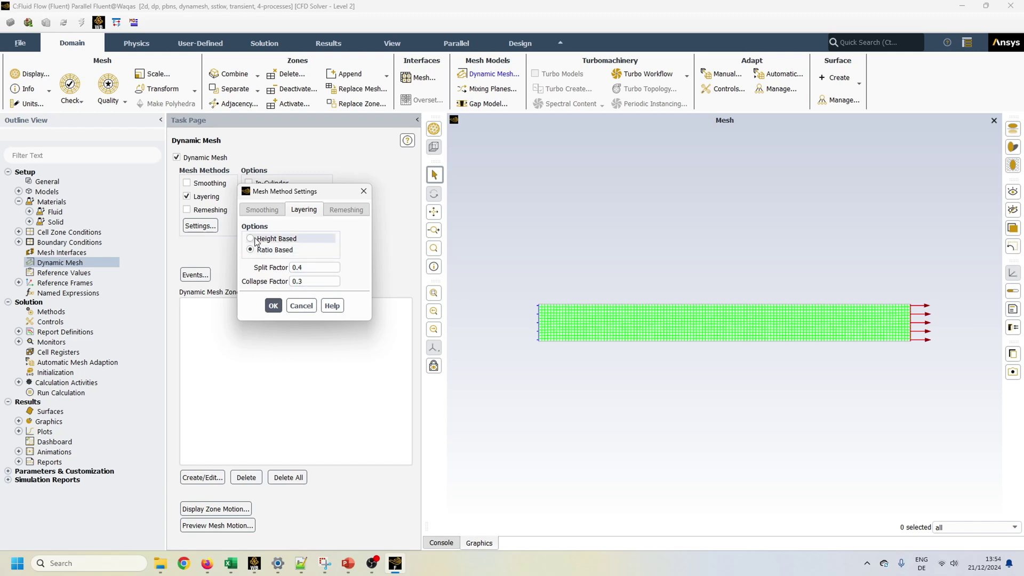
{"action": "left_click", "coordinate": [273, 305]}
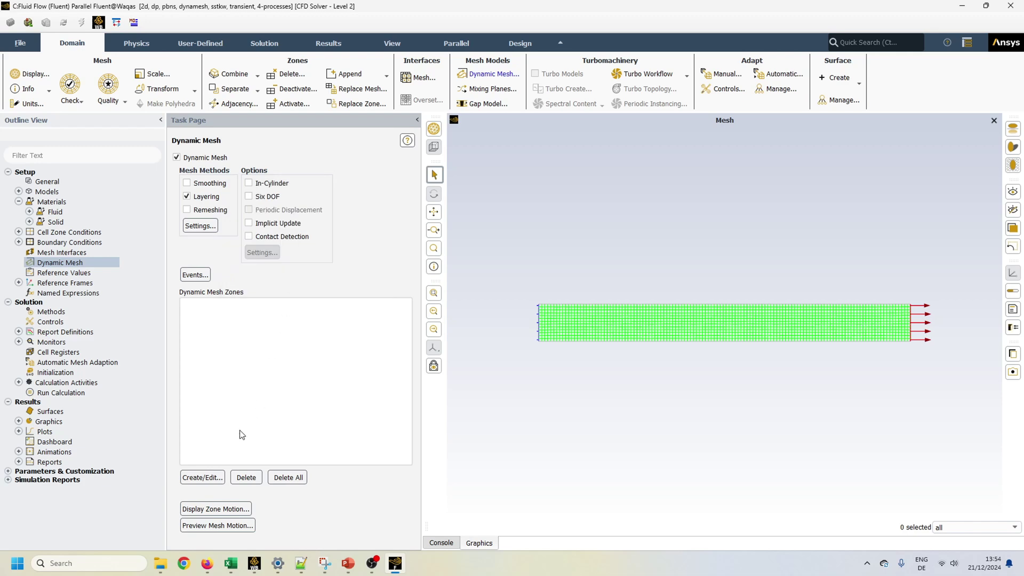
Start a new dynamic mesh zone for inlet and set its type to Deforming.
{"action": "left_click", "coordinate": [202, 477]}
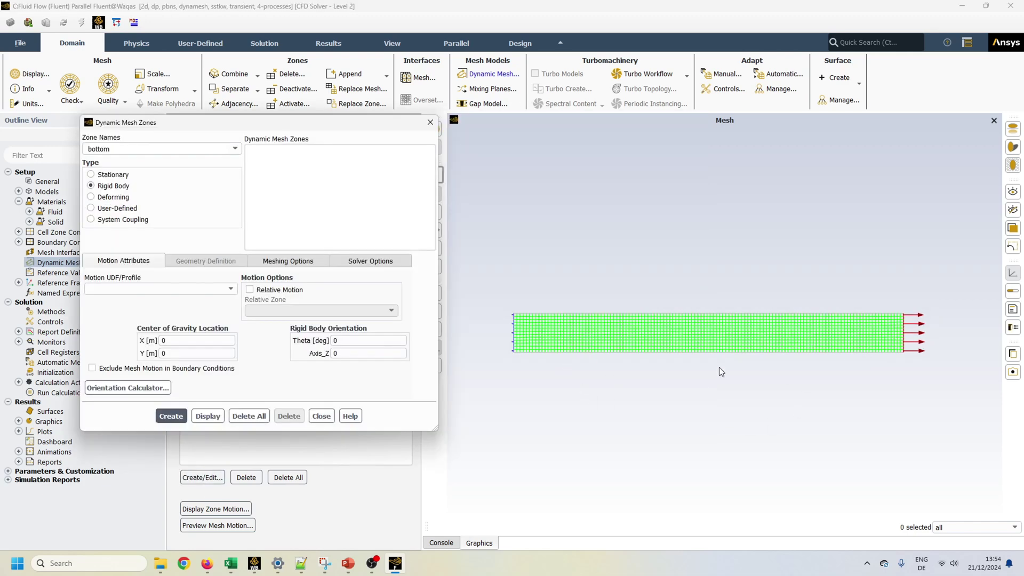
{"action": "scroll", "coordinate": [689, 373], "scroll_direction": "up", "scroll_amount": 1}
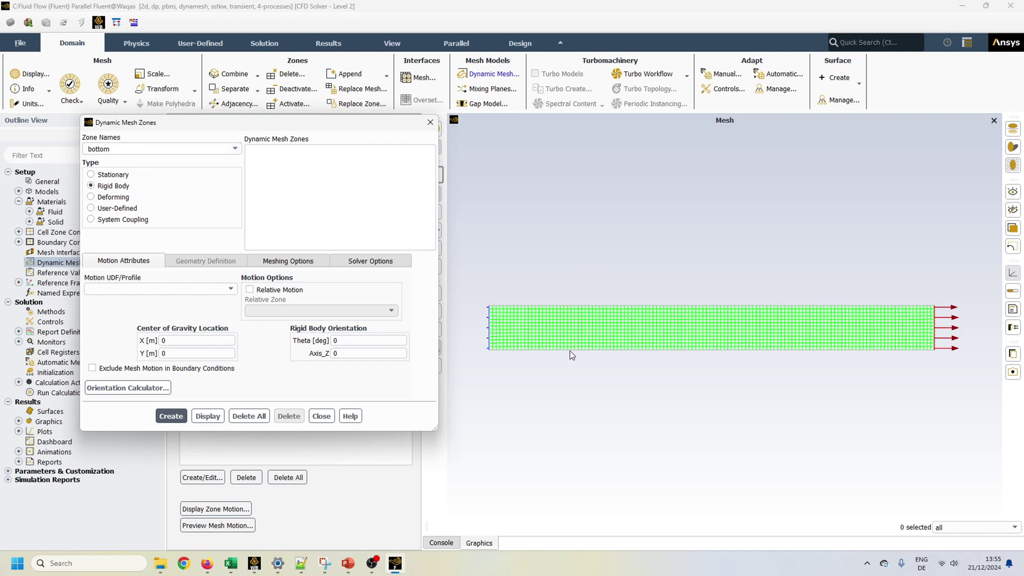
{"action": "left_click", "coordinate": [235, 149]}
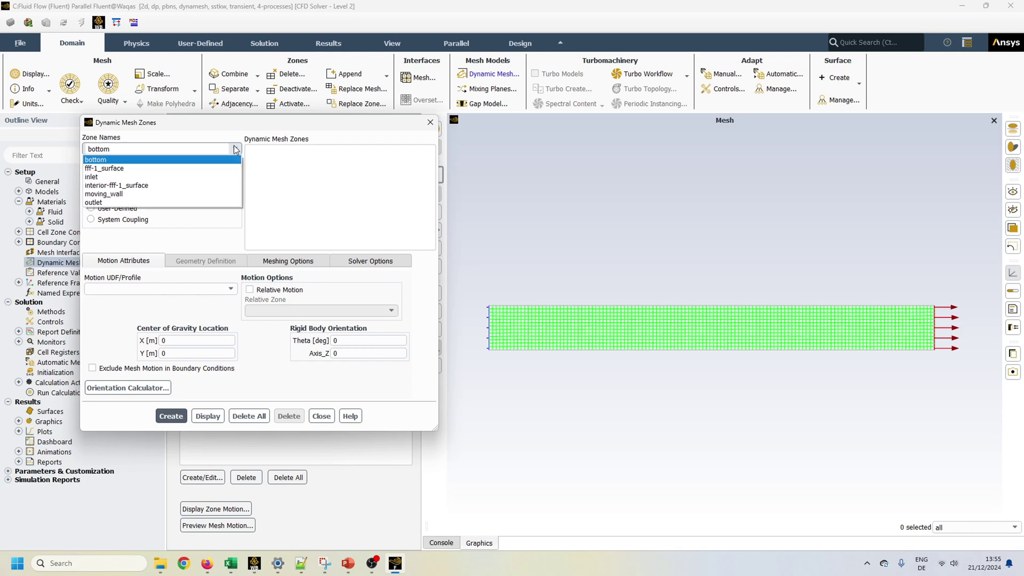
{"action": "left_click", "coordinate": [172, 177]}
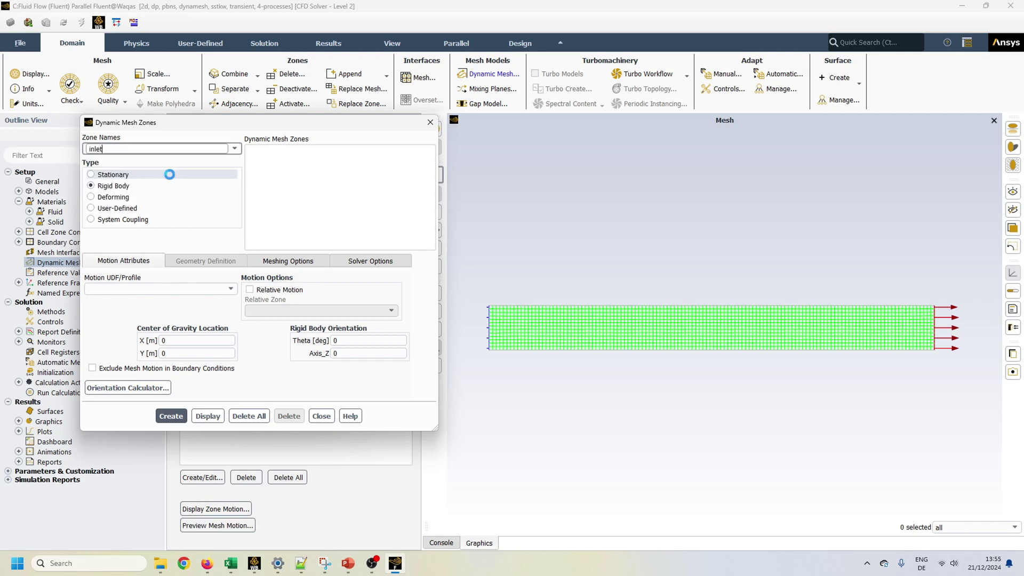
{"action": "left_click", "coordinate": [110, 197]}
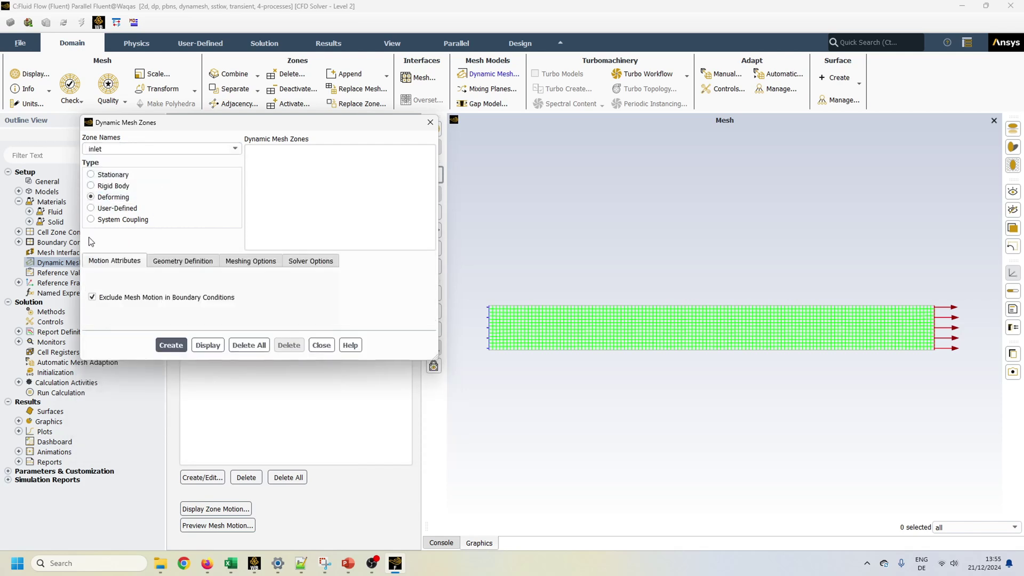
Turn off Global Settings in the inlet zone's meshing options and check its zone scale information.
{"action": "left_click", "coordinate": [255, 264]}
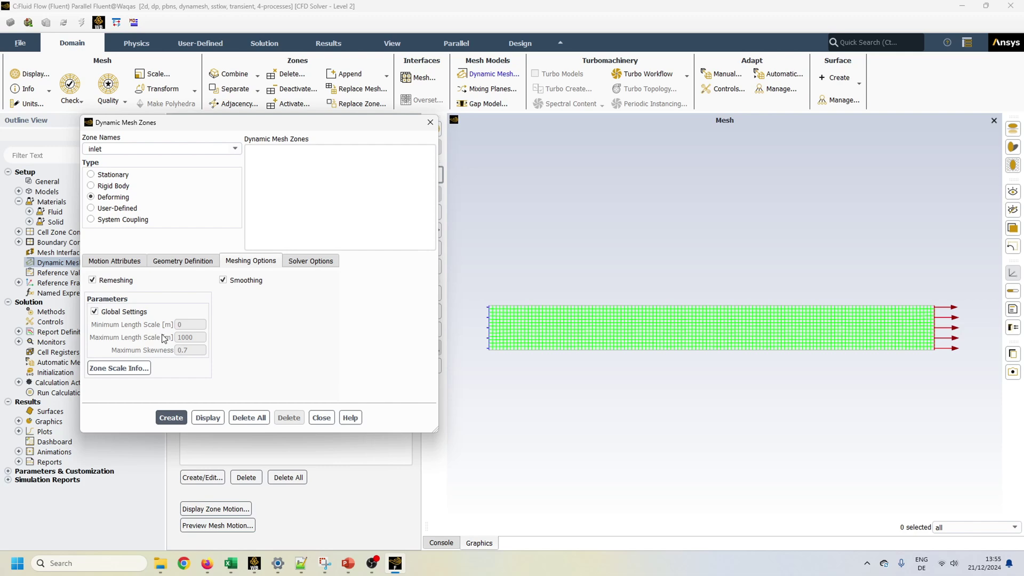
{"action": "left_click", "coordinate": [95, 312]}
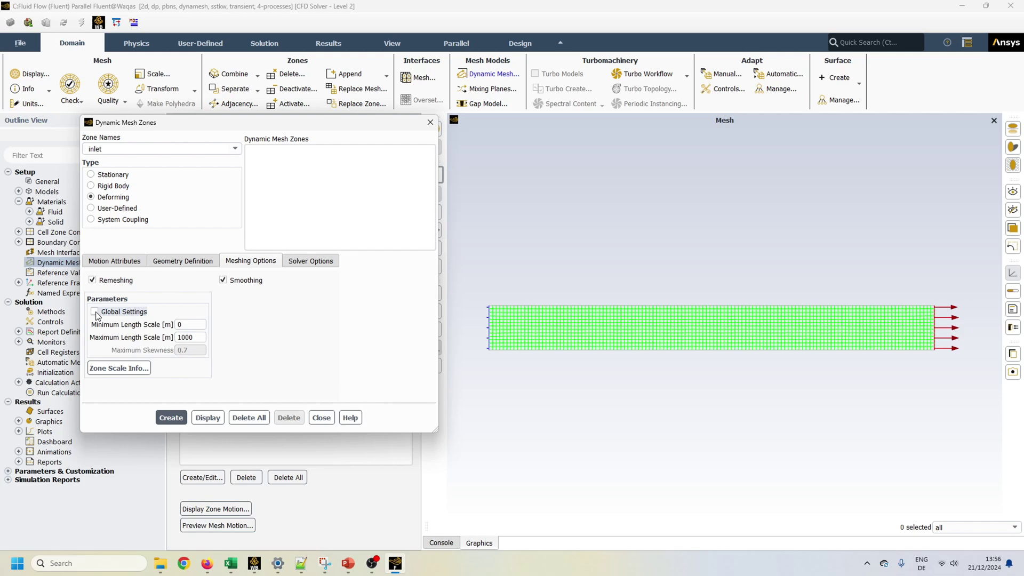
{"action": "left_click", "coordinate": [134, 369]}
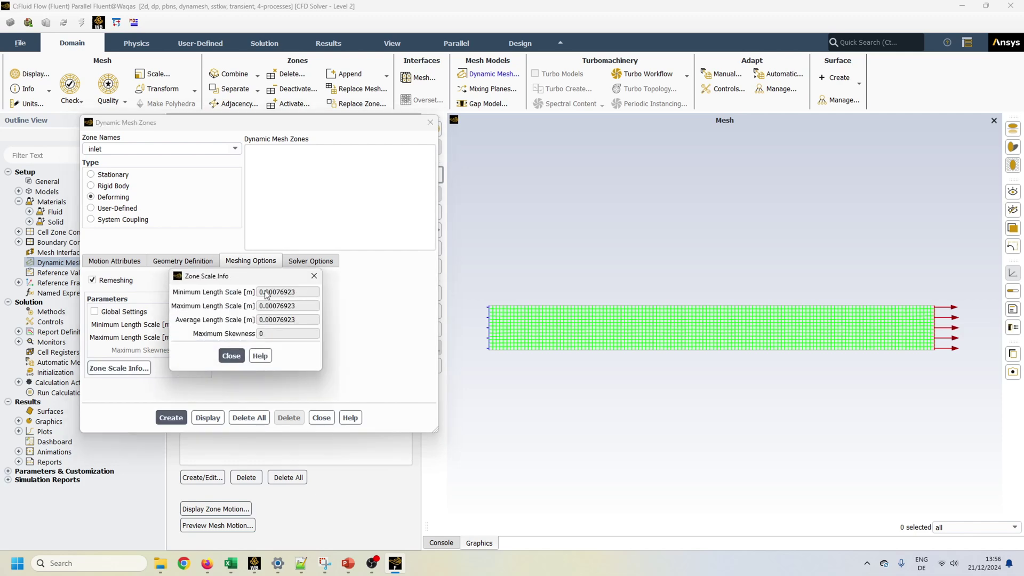
{"action": "left_click_drag", "start_coordinate": [279, 281], "coordinate": [392, 148]}
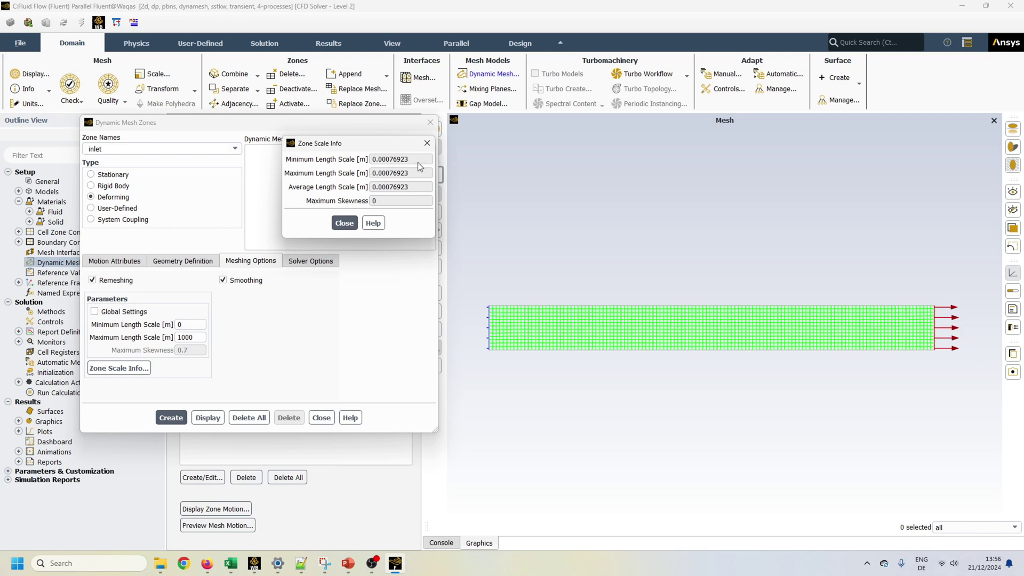
{"action": "left_click", "coordinate": [344, 223]}
Set the inlet's minimum length scale to 0.0008 m and maximum to 0.001 m, and create the deforming zone.
{"action": "key", "text": "shift+Tab"}
{"action": "key", "text": "shift+Tab"}
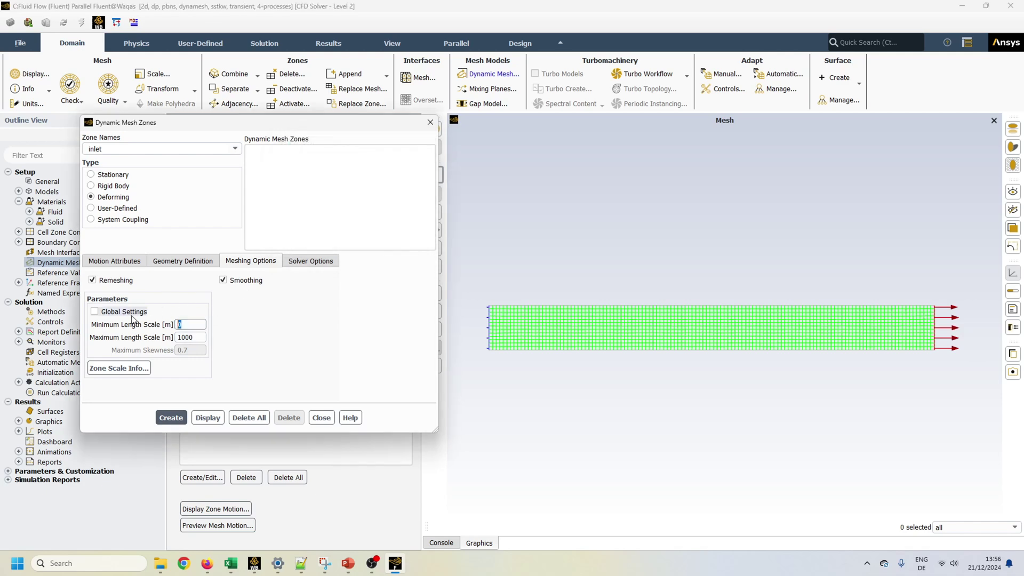
{"action": "type", "text": "0.0008"}
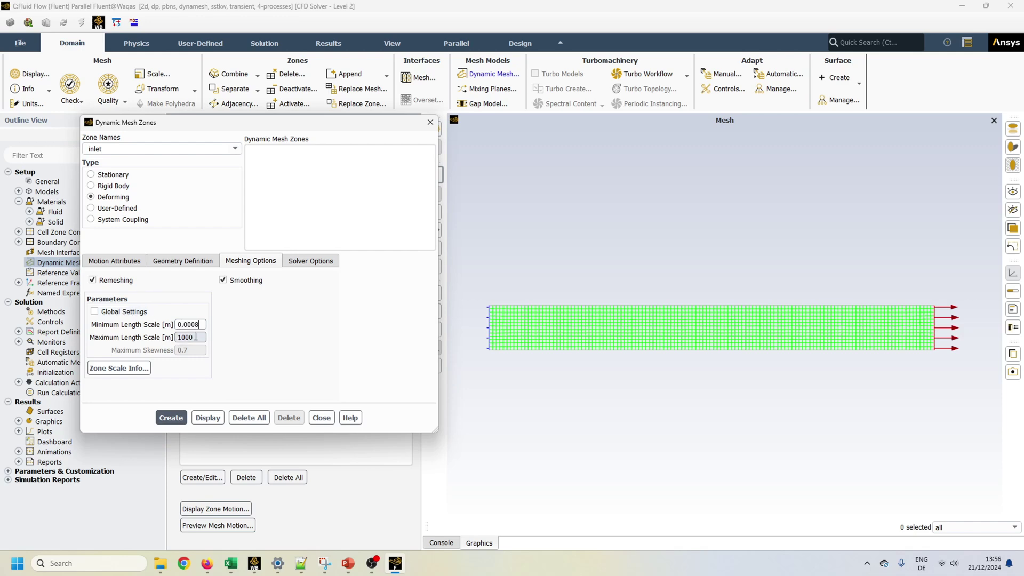
{"action": "key", "text": "Tab"}
{"action": "type", "text": "0."}
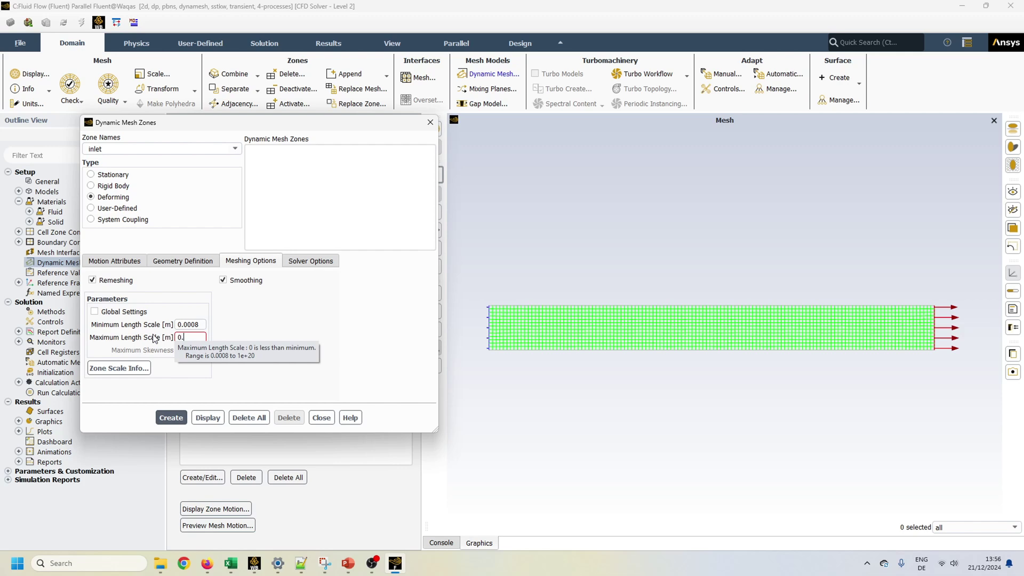
{"action": "type", "text": "00001"}
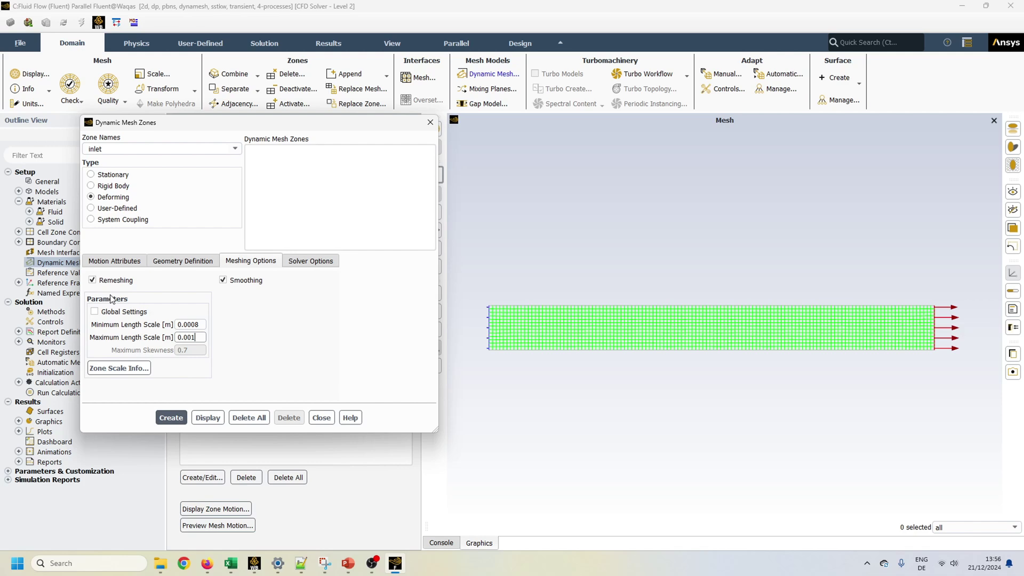
{"action": "left_click", "coordinate": [171, 417]}
Create a deforming dynamic mesh zone for outlet with the same meshing settings.
{"action": "left_click", "coordinate": [233, 148]}
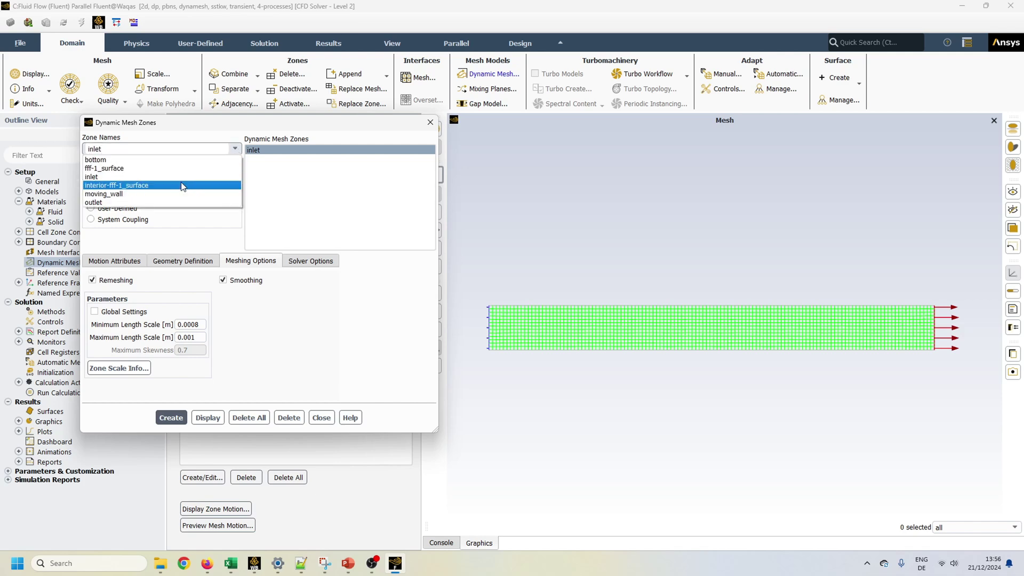
{"action": "left_click", "coordinate": [155, 201]}
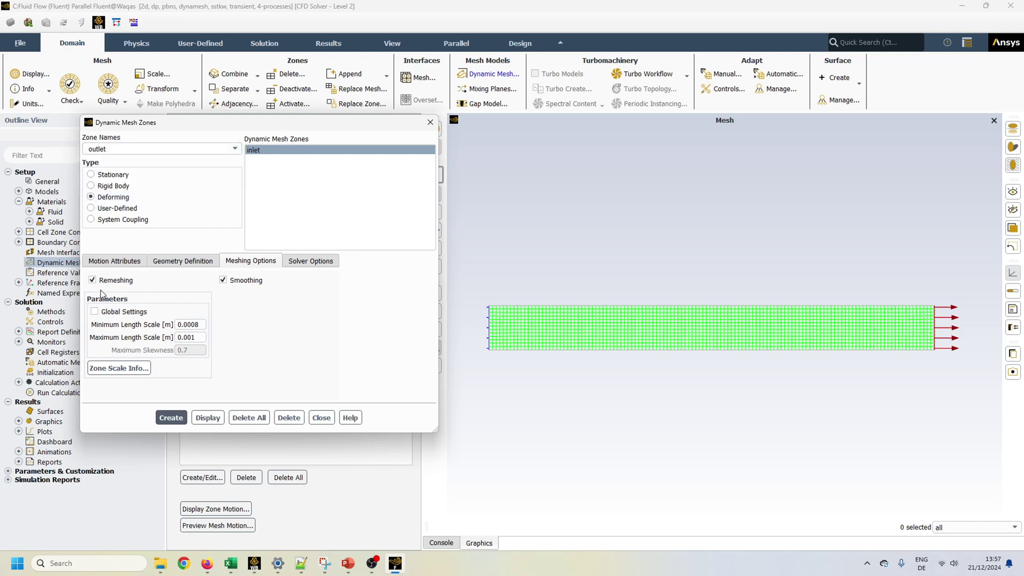
{"action": "left_click", "coordinate": [171, 418]}
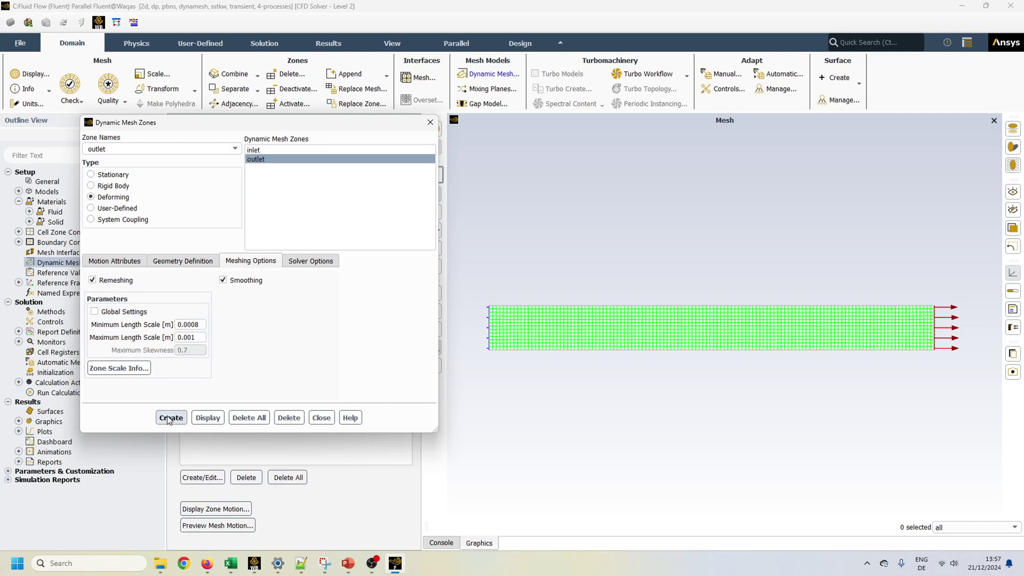
Select moving_wall as the zone, set its type to Rigid Body, and use a constant cell height of 0.0008 m.
{"action": "left_click", "coordinate": [239, 149]}
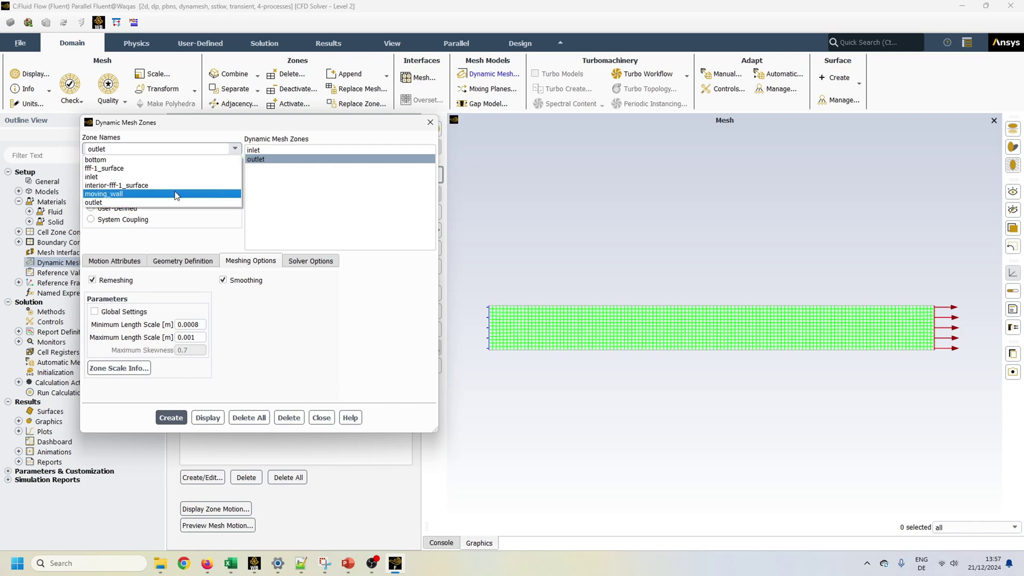
{"action": "left_click", "coordinate": [173, 195]}
{"action": "left_click", "coordinate": [119, 186]}
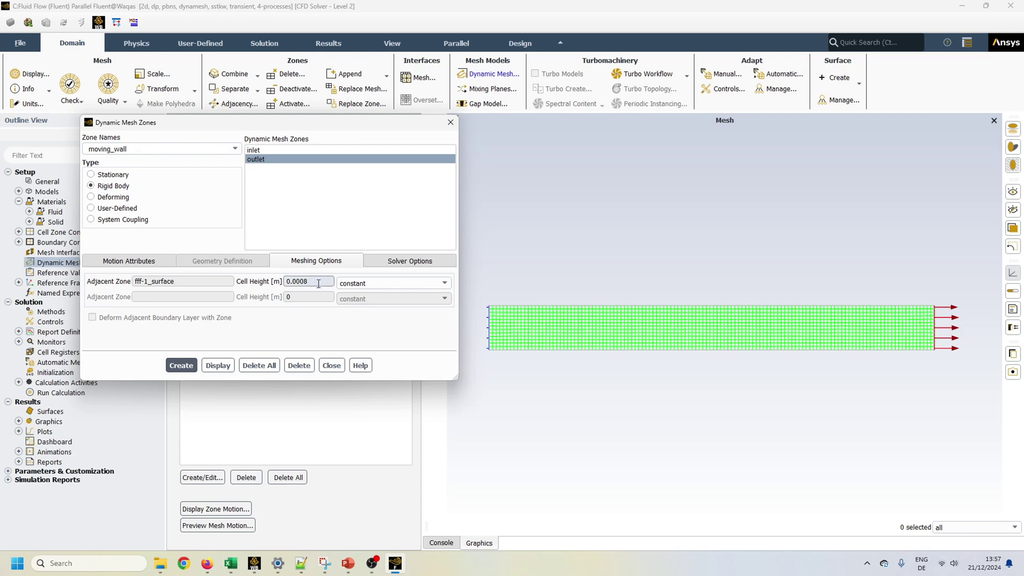
{"action": "left_click", "coordinate": [445, 284]}
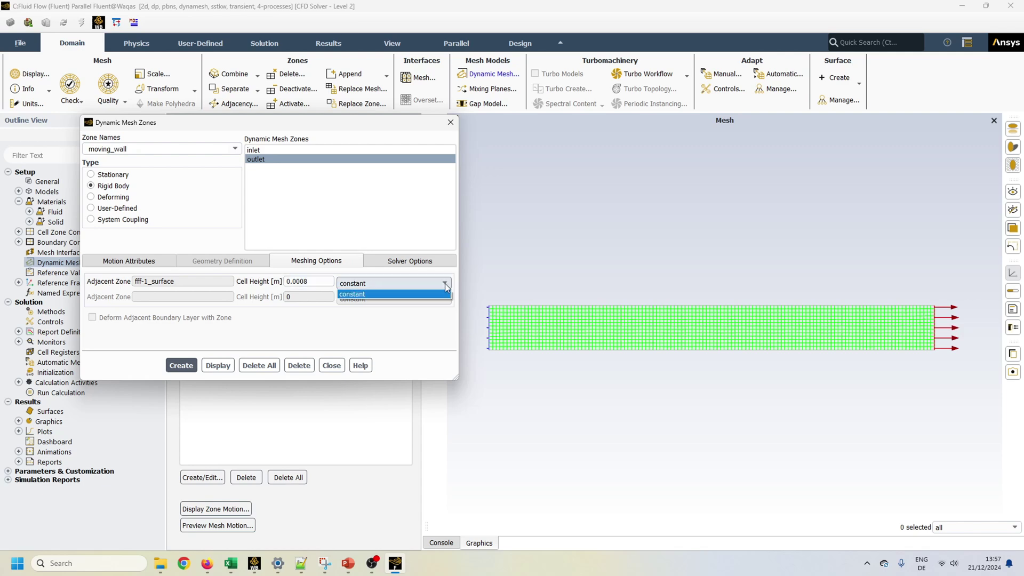
{"action": "left_click", "coordinate": [411, 292]}
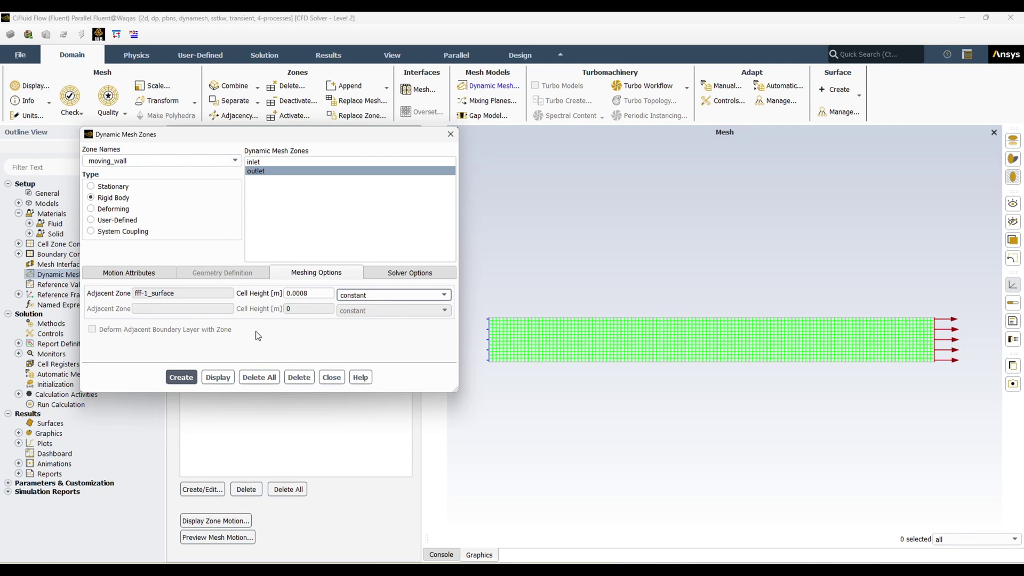
Look over the motion attributes of moving_wall, including its motion UDF/profile setting.
{"action": "left_click", "coordinate": [135, 275]}
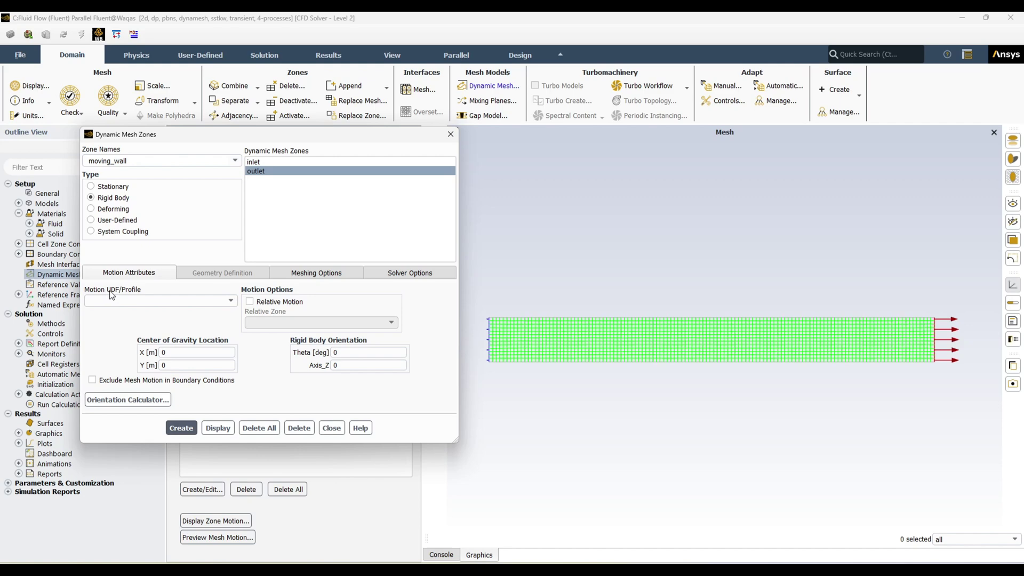
{"action": "left_click_drag", "start_coordinate": [231, 138], "coordinate": [639, 202]}
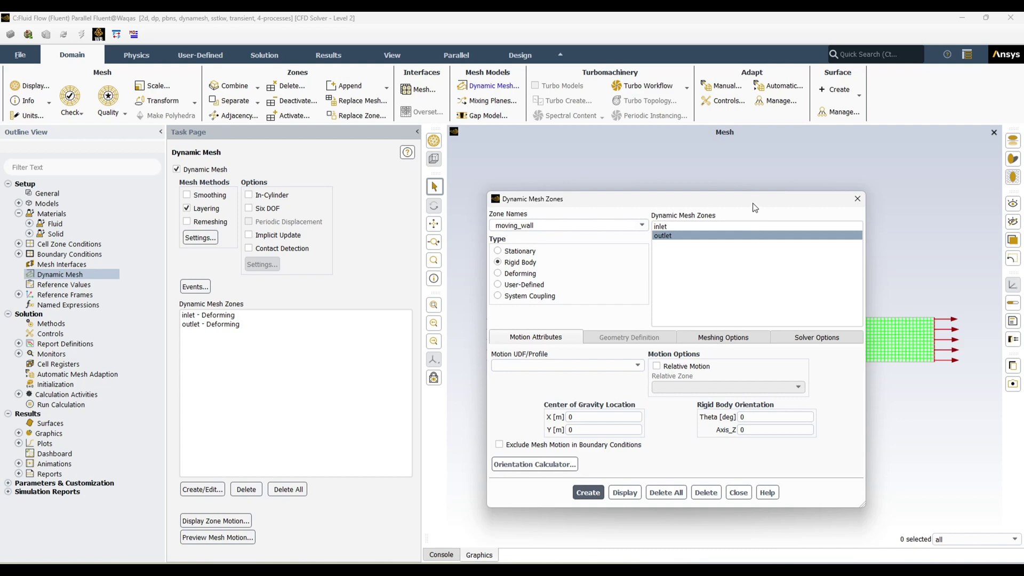
{"action": "left_click_drag", "start_coordinate": [756, 207], "coordinate": [531, 152]}
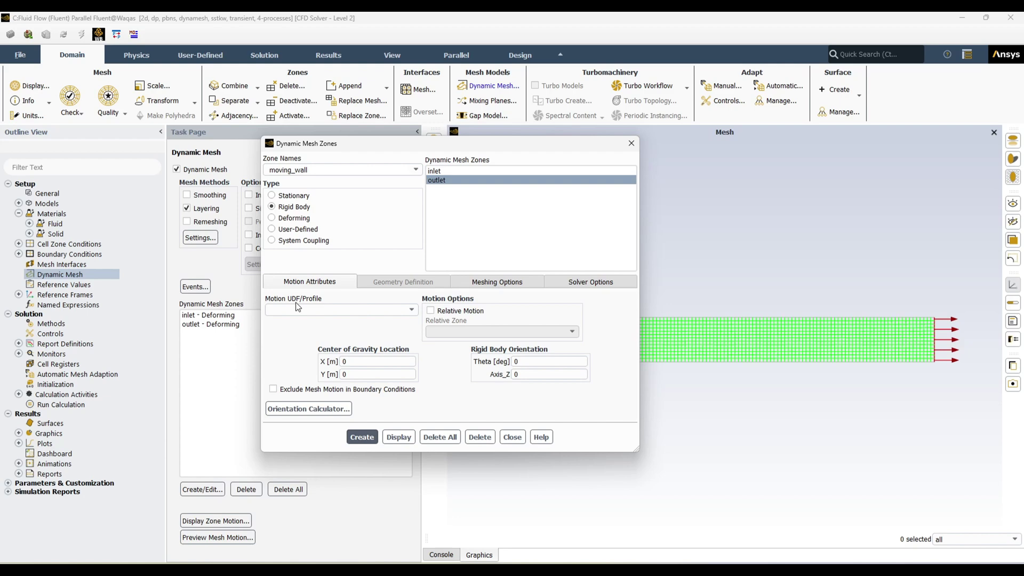
Switch to Excel, place the chart beside the data, and examine the time column and the sine formula in C2.
{"action": "left_click", "coordinate": [232, 517]}
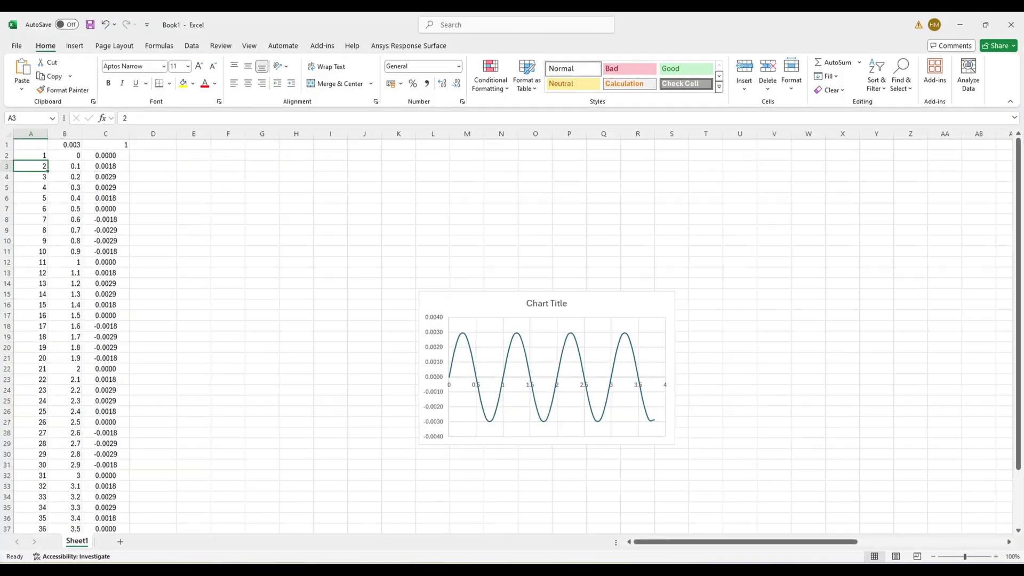
{"action": "left_click_drag", "start_coordinate": [446, 304], "coordinate": [255, 192]}
{"action": "left_click", "coordinate": [66, 186]}
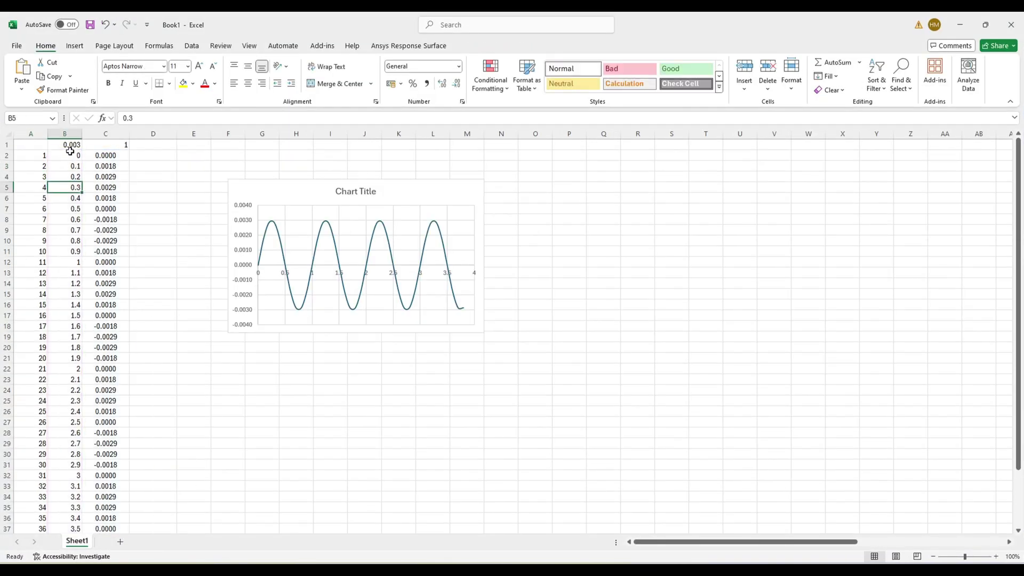
{"action": "left_click", "coordinate": [70, 154]}
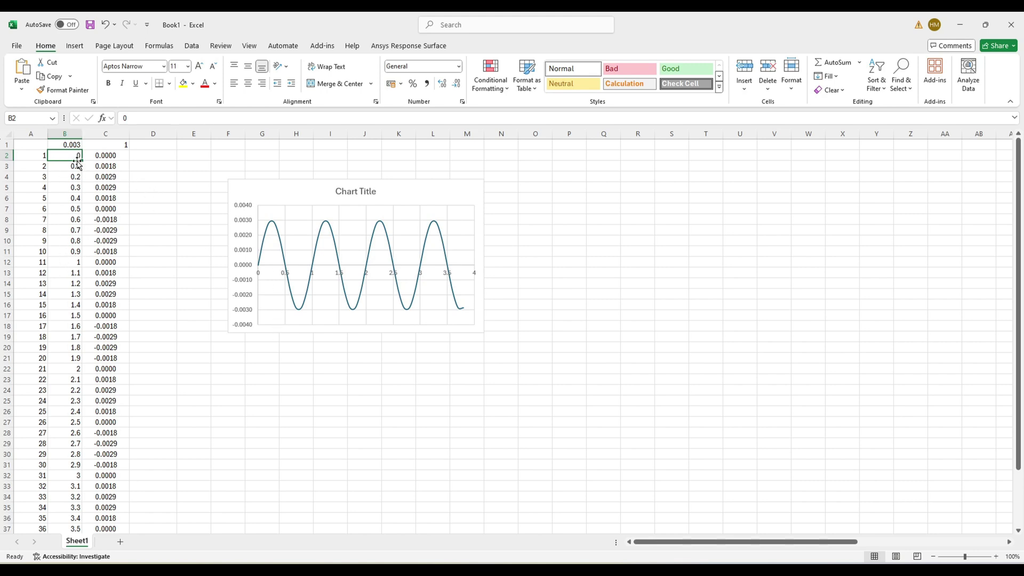
{"action": "left_click_drag", "start_coordinate": [74, 156], "coordinate": [106, 393]}
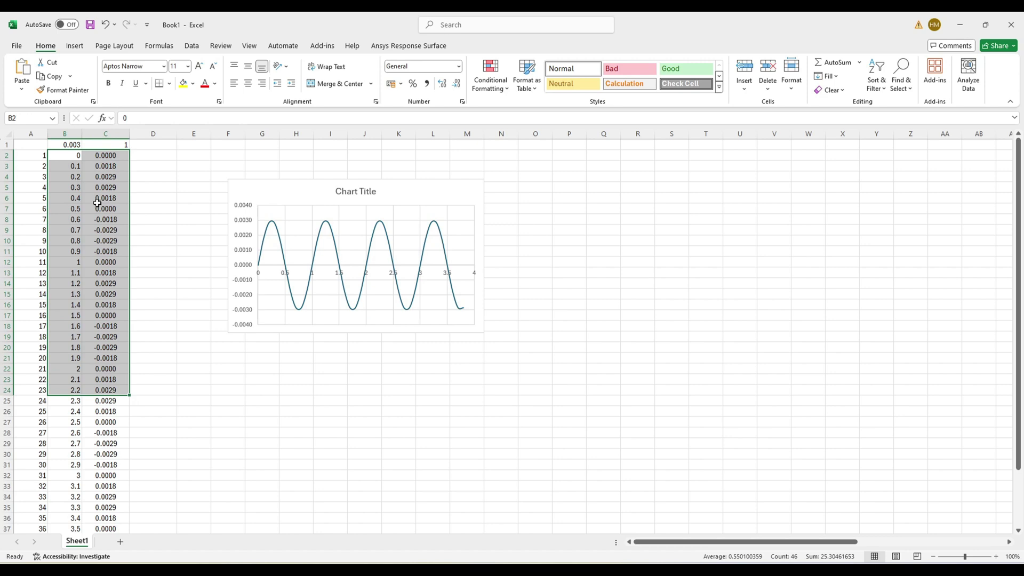
{"action": "left_click", "coordinate": [74, 156]}
{"action": "left_click", "coordinate": [109, 155]}
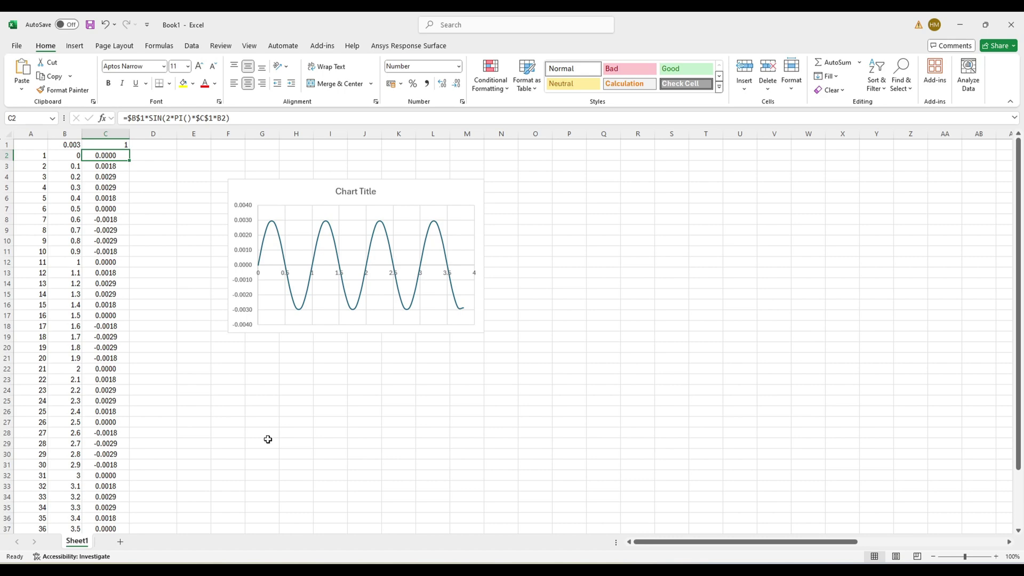
Switch to Notepad++ and examine the structure of rigid_body.prof and its y_motion header line.
{"action": "left_click", "coordinate": [302, 569]}
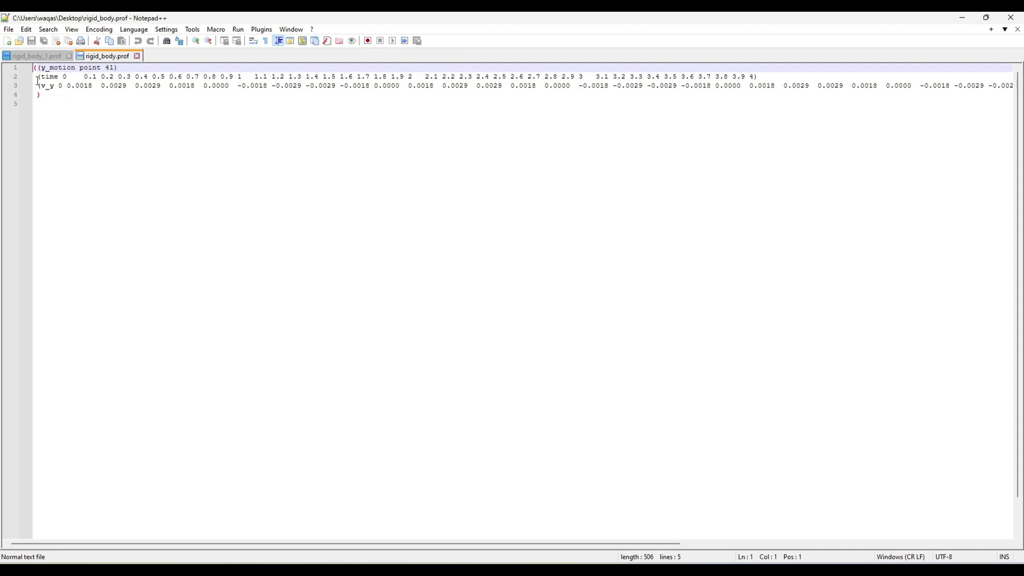
{"action": "left_click_drag", "start_coordinate": [53, 104], "coordinate": [33, 67]}
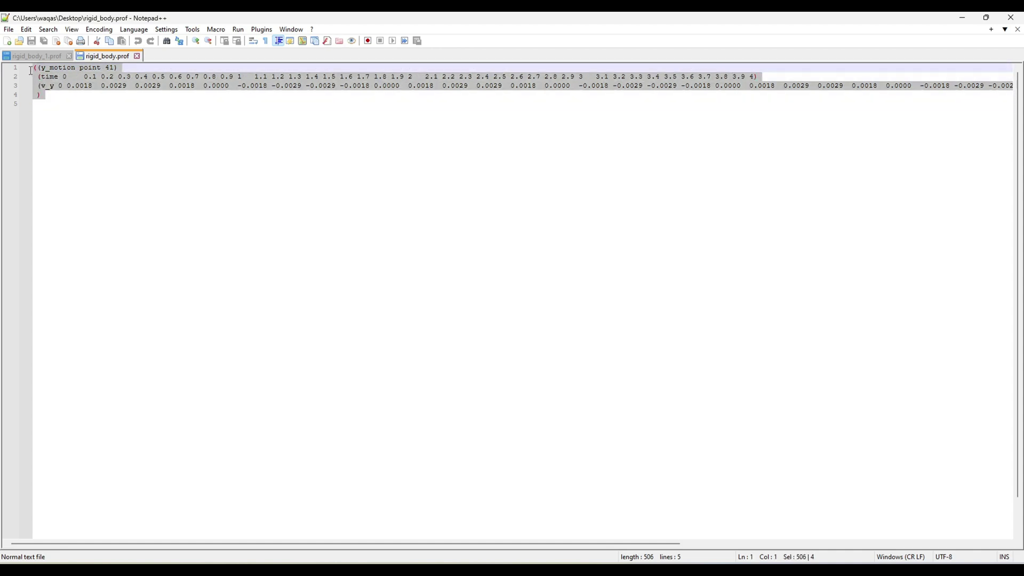
{"action": "left_click", "coordinate": [61, 132]}
{"action": "key", "text": "Up"}
{"action": "key", "text": "Up"}
{"action": "key", "text": "Up"}
{"action": "key", "text": "Up"}
{"action": "key", "text": "Right"}
{"action": "key", "text": "Right"}
{"action": "key", "text": "Right"}
{"action": "key", "text": "Right"}
{"action": "key", "text": "Right"}
{"action": "key", "text": "Right"}
{"action": "key", "text": "Right"}
{"action": "key", "text": "Right"}
{"action": "key", "text": "Right"}
{"action": "key", "text": "Right"}
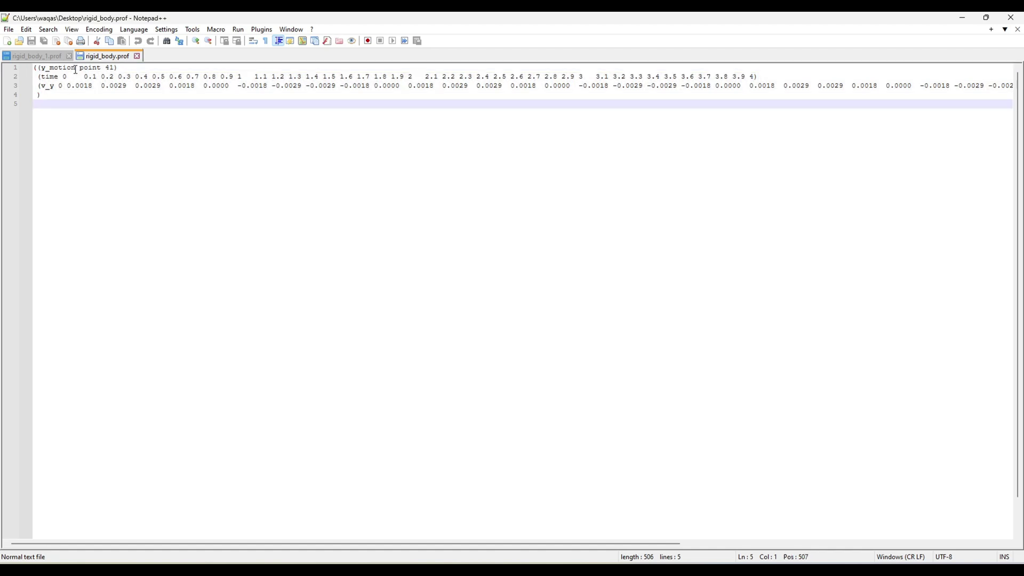
{"action": "key", "text": "Left"}
{"action": "key", "text": "Left"}
{"action": "key", "text": "Left"}
{"action": "key", "text": "Left"}
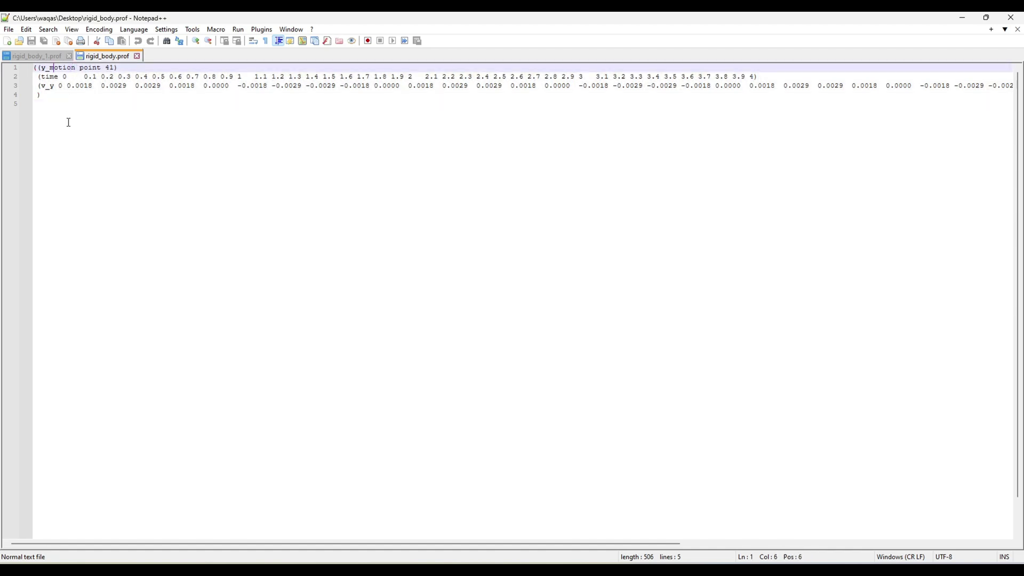
{"action": "key", "text": "Left"}
{"action": "key", "text": "Right"}
{"action": "key", "text": "Right"}
{"action": "key", "text": "ctrl+Right"}
Examine the time row of the motion profile.
{"action": "left_click", "coordinate": [36, 76]}
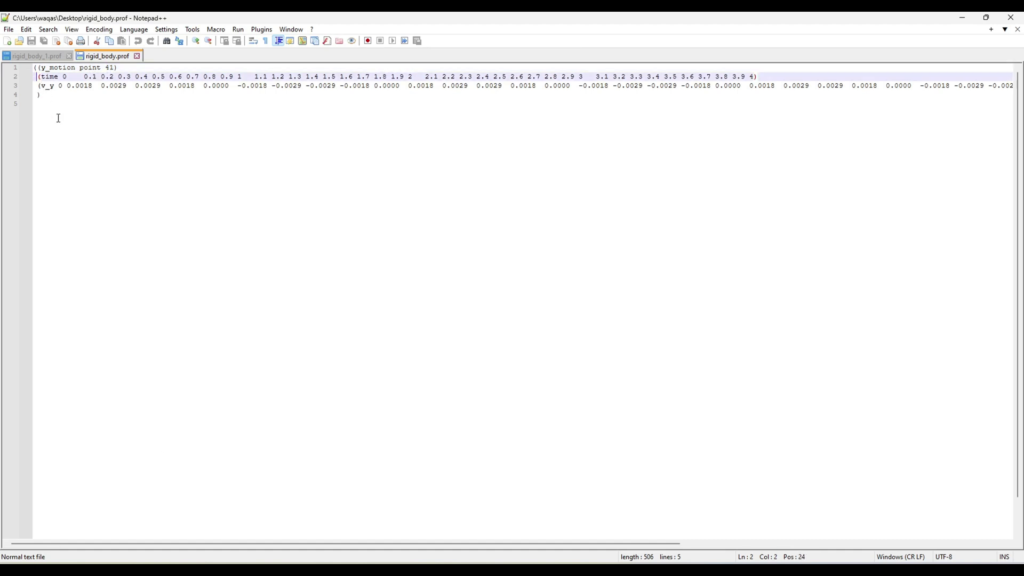
{"action": "key", "text": "shift+End"}
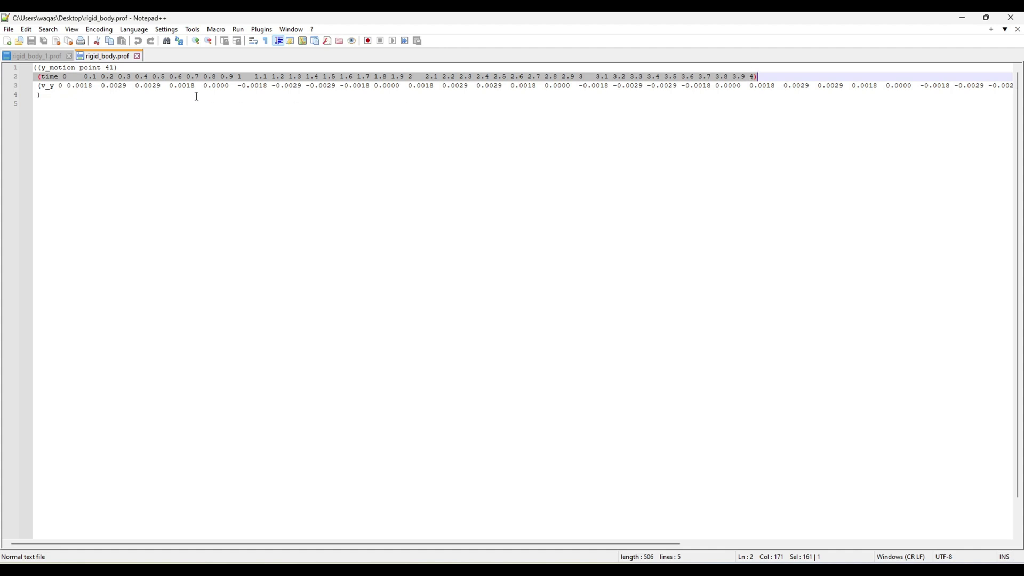
{"action": "left_click", "coordinate": [137, 88]}
Try the velocity component name v_x in the profile's third line and restore it to v_y.
{"action": "left_click", "coordinate": [58, 87]}
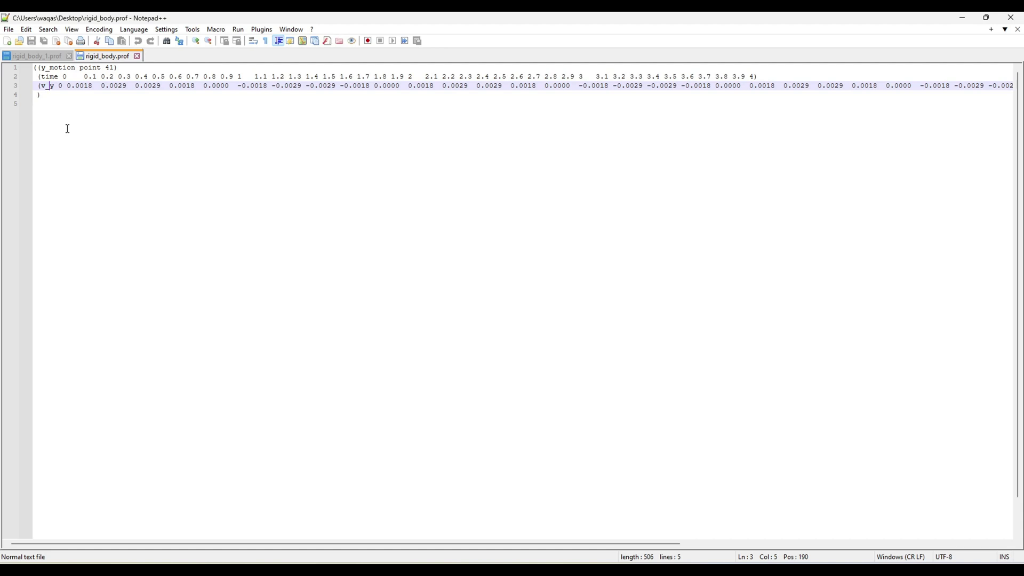
{"action": "key", "text": "shift+Right"}
{"action": "type", "text": "x"}
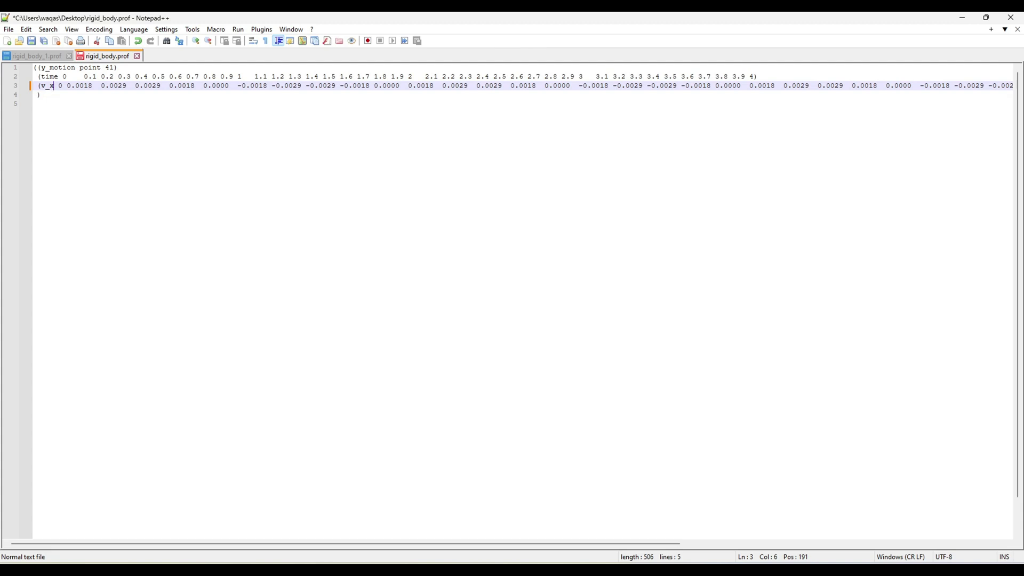
{"action": "key", "text": "BackSpace"}
{"action": "type", "text": "y"}
Examine the v_y velocity values and review the profile's three lines together.
{"action": "left_click_drag", "start_coordinate": [58, 86], "coordinate": [706, 106]}
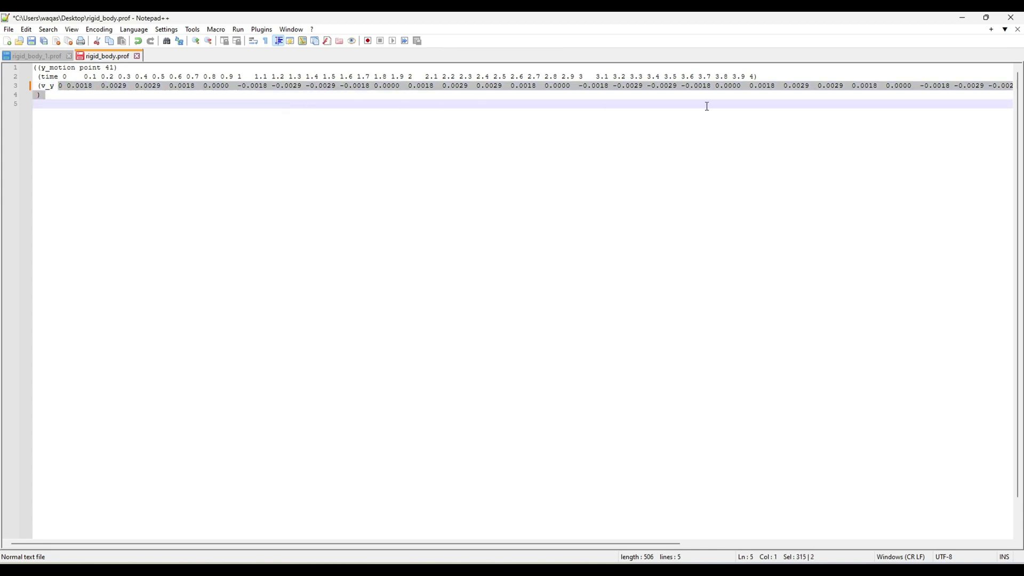
{"action": "left_click", "coordinate": [85, 127]}
{"action": "left_click_drag", "start_coordinate": [38, 68], "coordinate": [44, 87]}
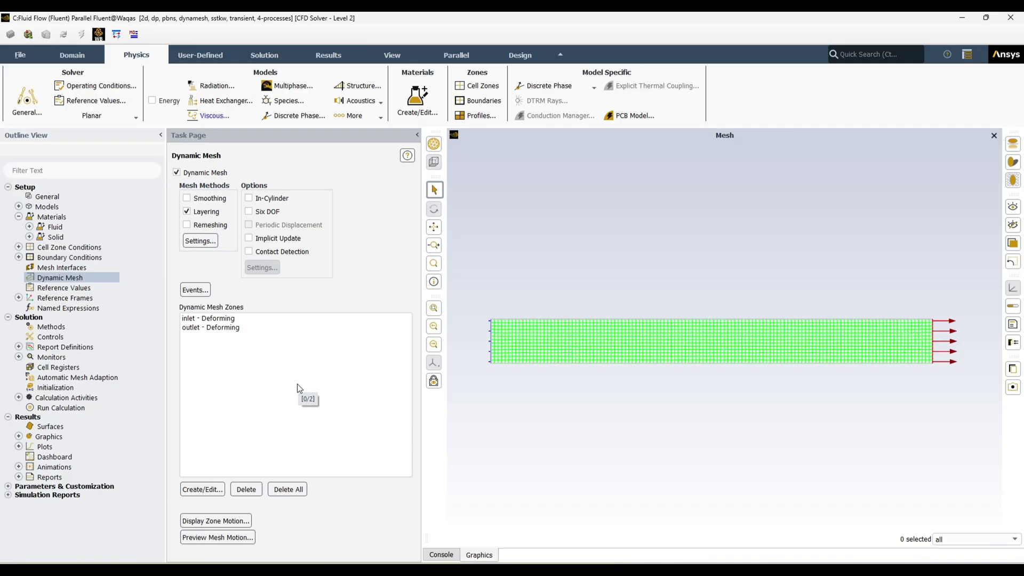
{"action": "left_click", "coordinate": [441, 557]}
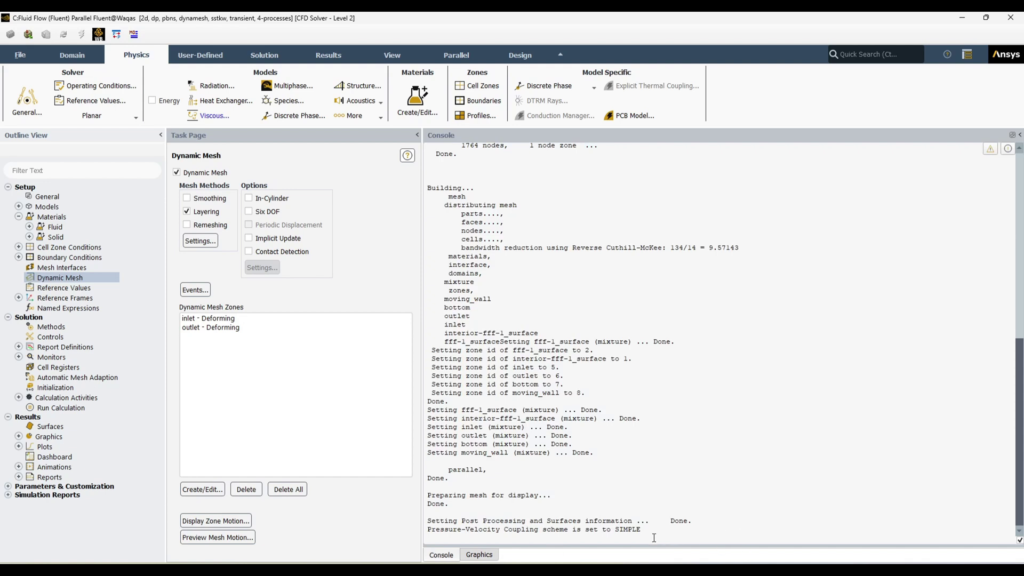
{"action": "left_click", "coordinate": [20, 55]}
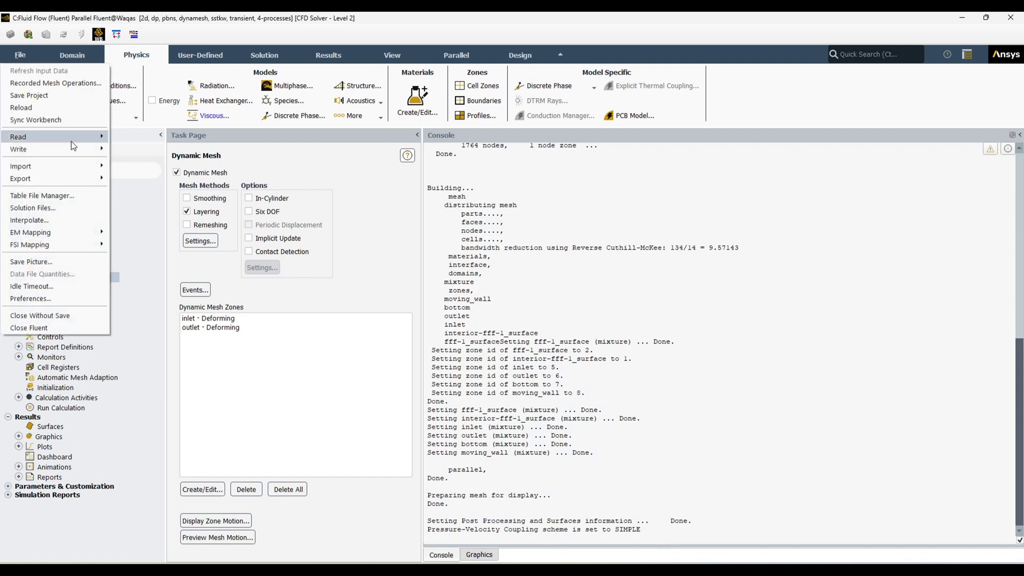
{"action": "mouse_move", "coordinate": [71, 136]}
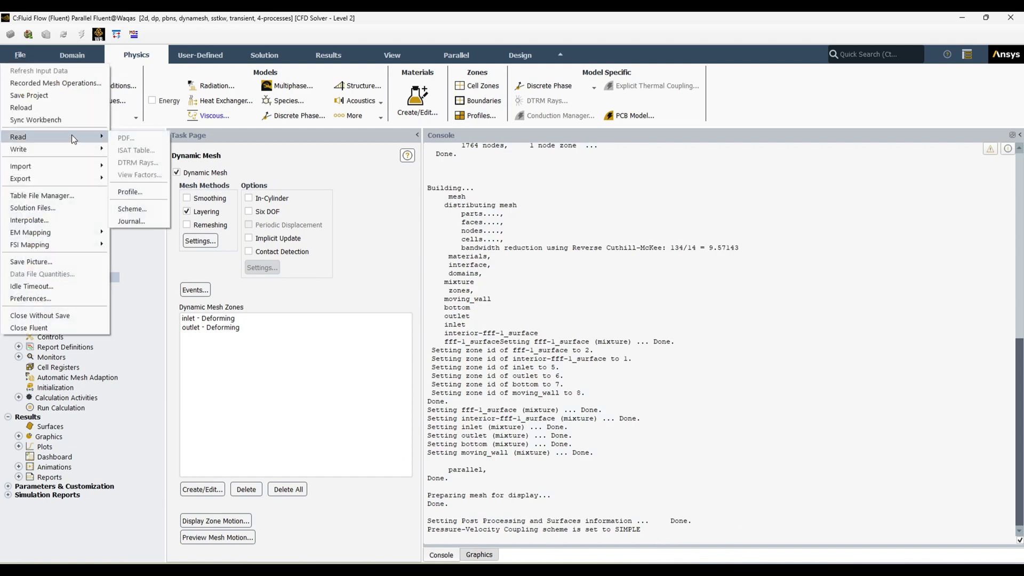
{"action": "left_click", "coordinate": [132, 191]}
{"action": "left_click", "coordinate": [674, 172]}
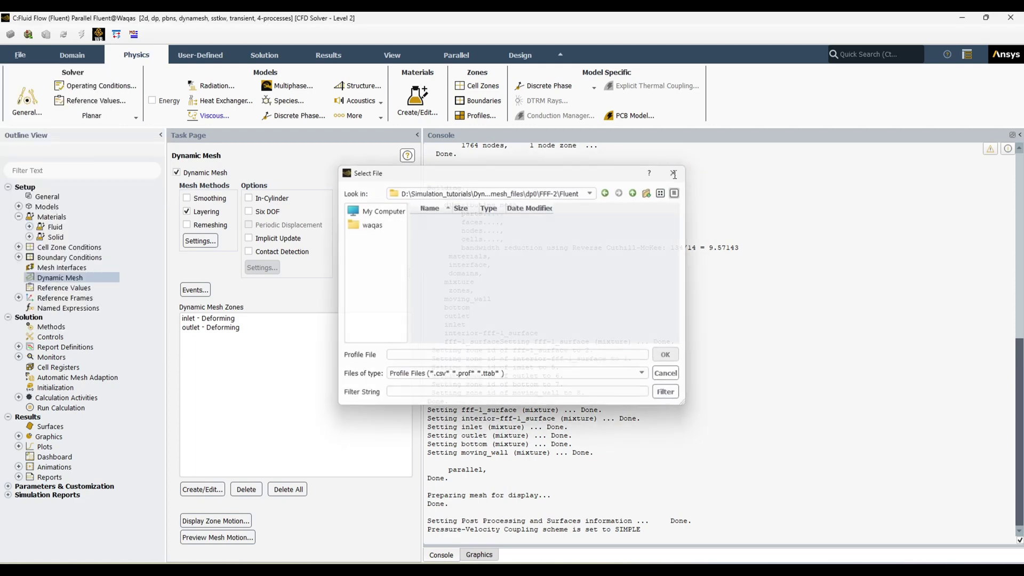
{"action": "scroll", "coordinate": [156, 63], "scroll_direction": "up", "scroll_amount": 1}
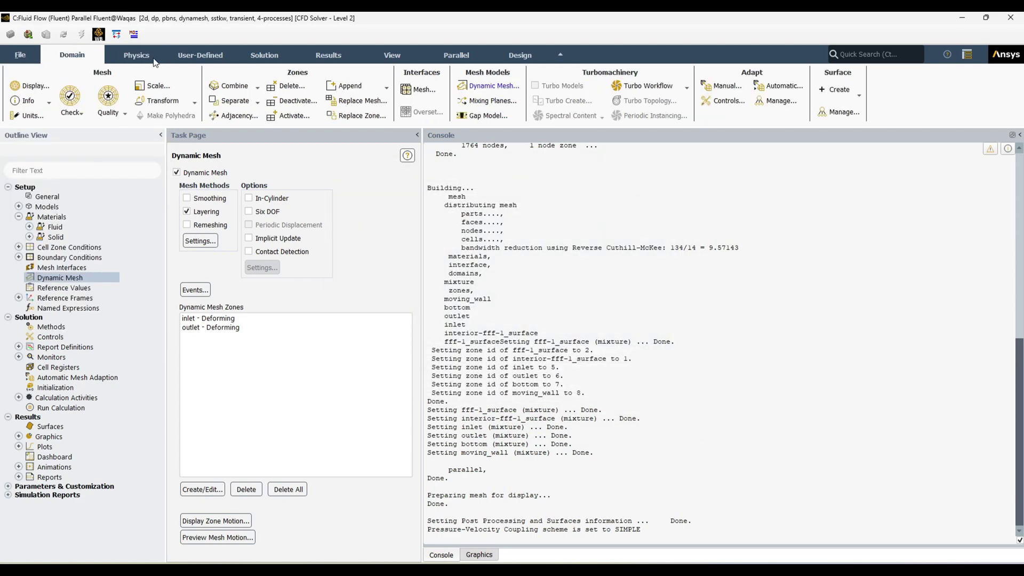
{"action": "scroll", "coordinate": [144, 63], "scroll_direction": "down", "scroll_amount": 1}
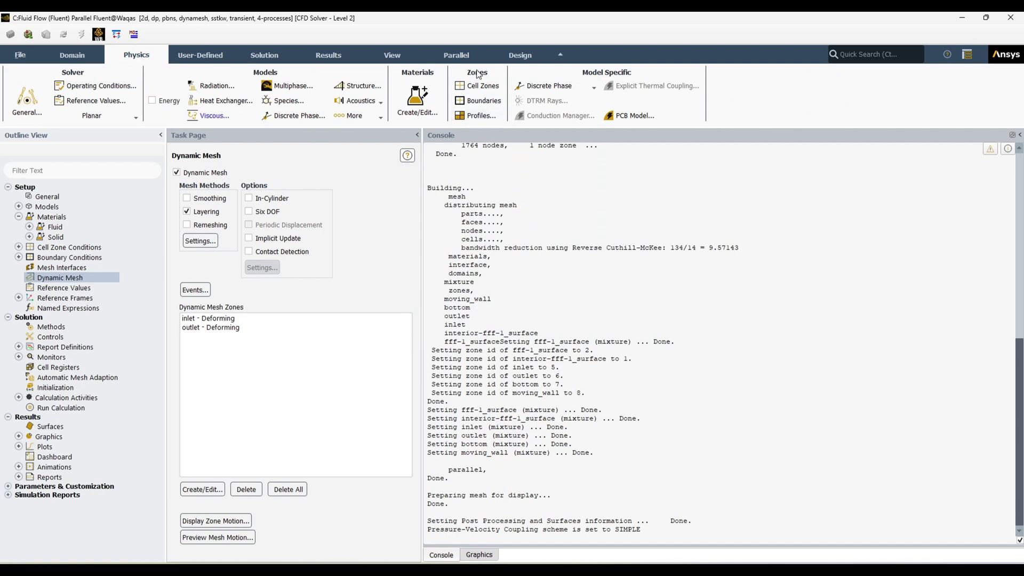
Read the motion profile file rigid_body.prof into the case's profiles.
{"action": "left_click", "coordinate": [480, 115]}
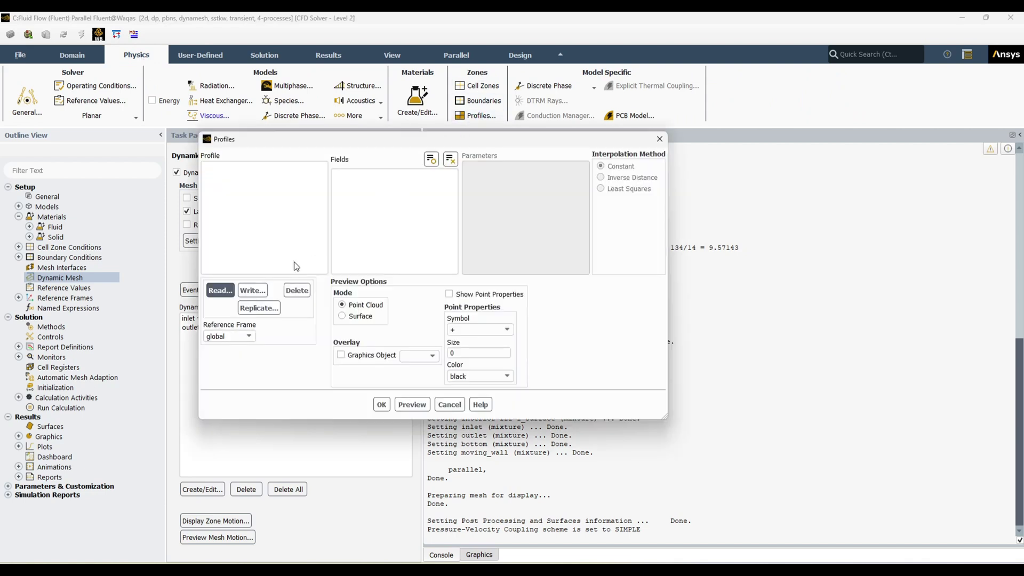
{"action": "left_click", "coordinate": [217, 295]}
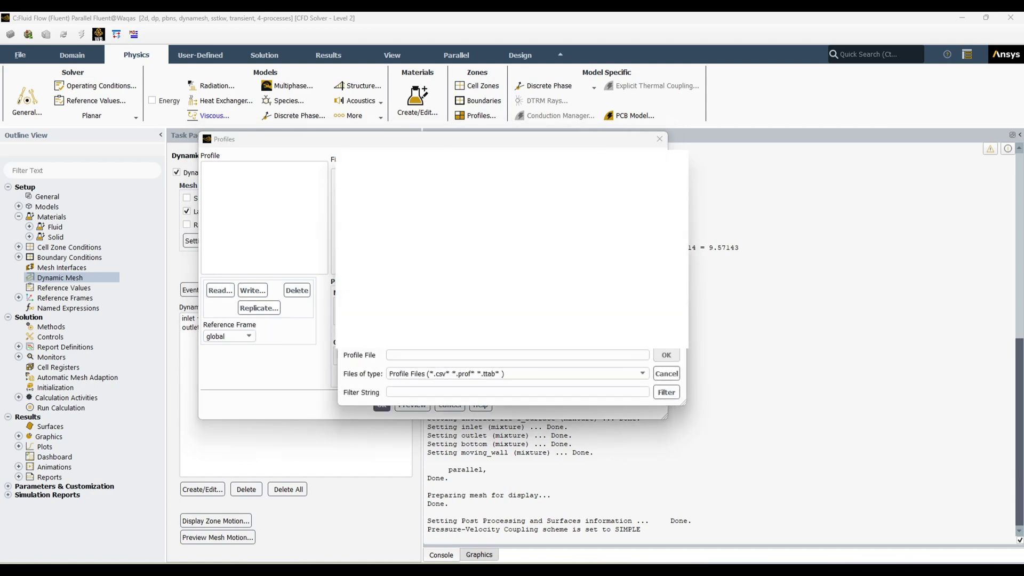
{"action": "type", "text": "rigid_body.prof"}
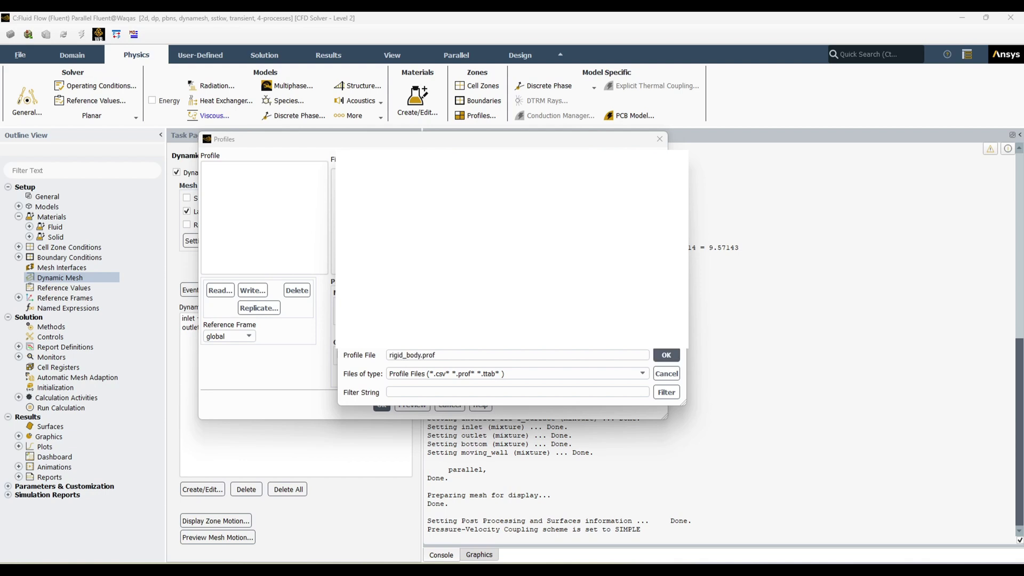
{"action": "left_click", "coordinate": [666, 354]}
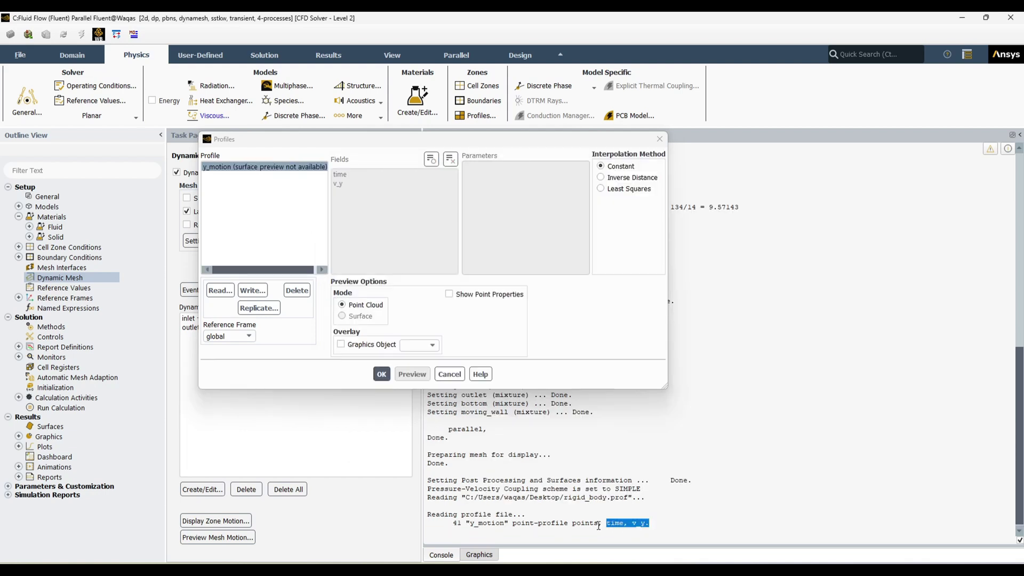
Check the console report of the profile reading and set the y_motion interpolation method to Inverse Distance.
{"action": "left_click_drag", "start_coordinate": [649, 524], "coordinate": [436, 515]}
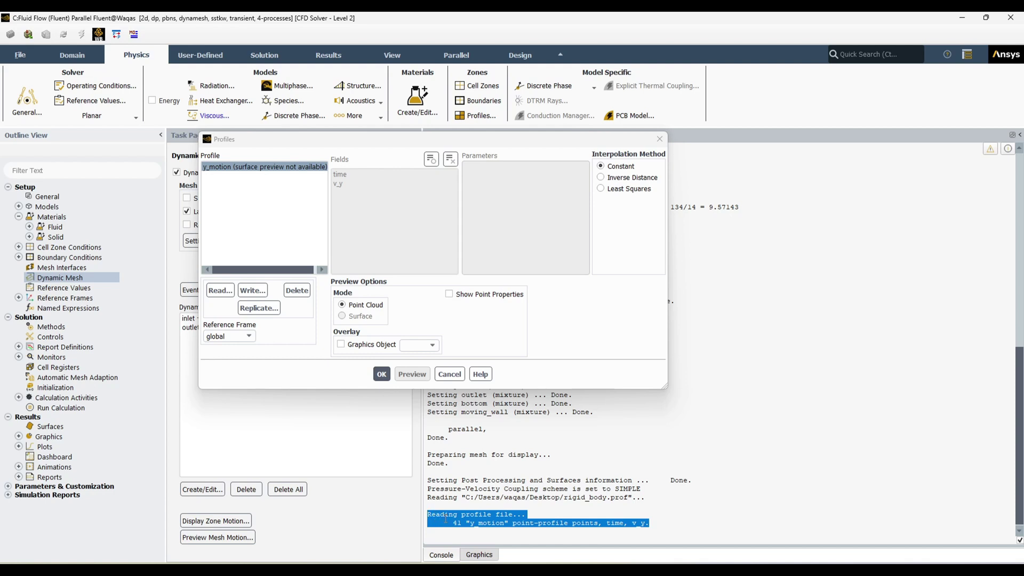
{"action": "left_click", "coordinate": [528, 242]}
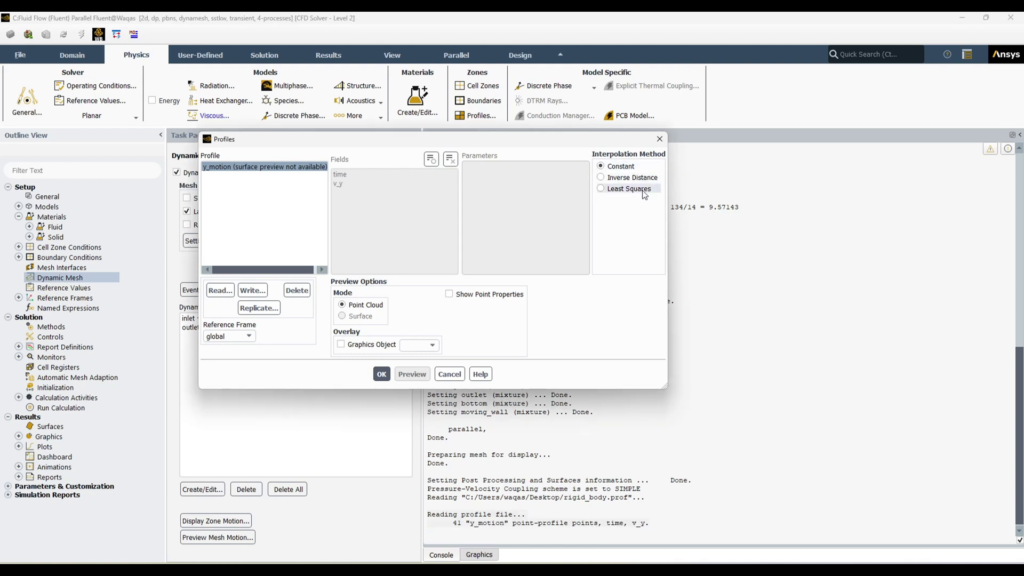
{"action": "left_click", "coordinate": [598, 177]}
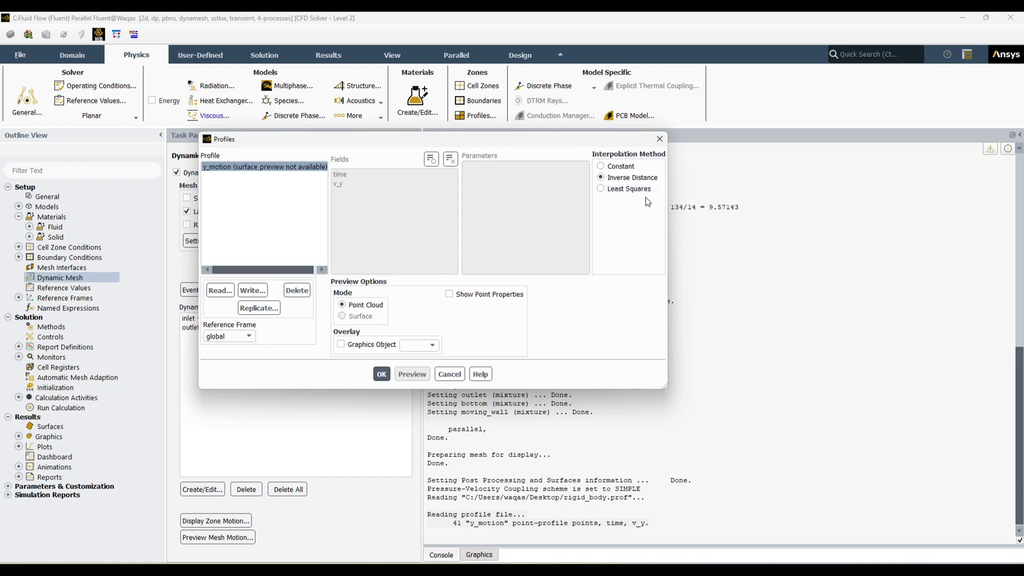
{"action": "left_click", "coordinate": [381, 375]}
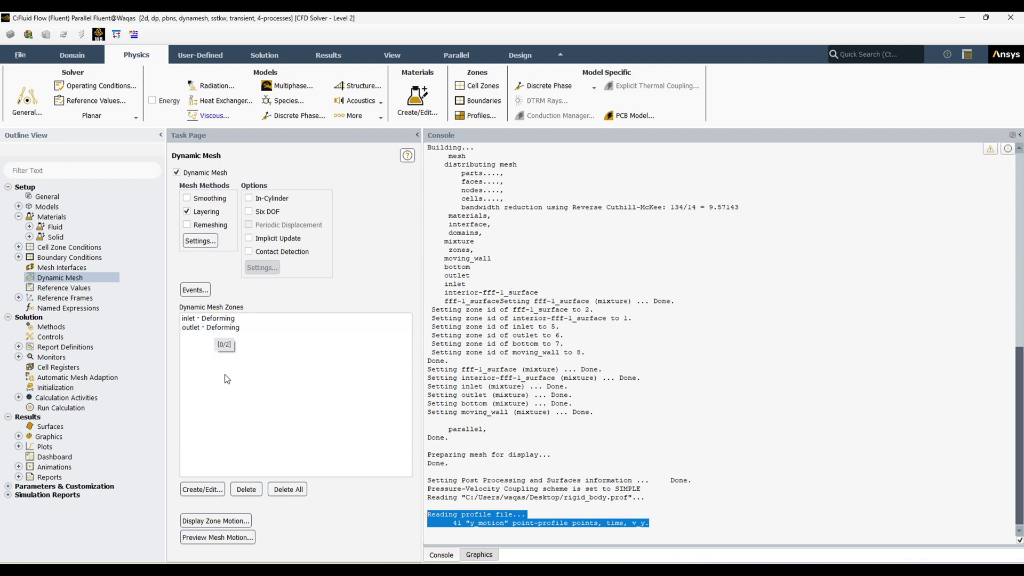
Create a Rigid Body dynamic mesh zone for moving_wall driven by the y_motion profile, checking its meshing and solver options.
{"action": "left_click", "coordinate": [206, 494]}
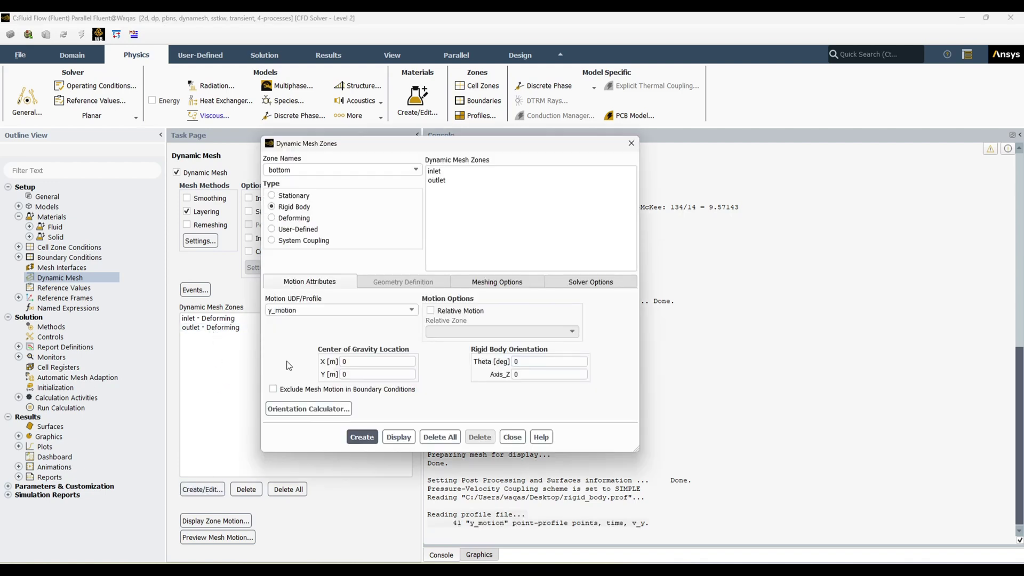
{"action": "left_click", "coordinate": [409, 171]}
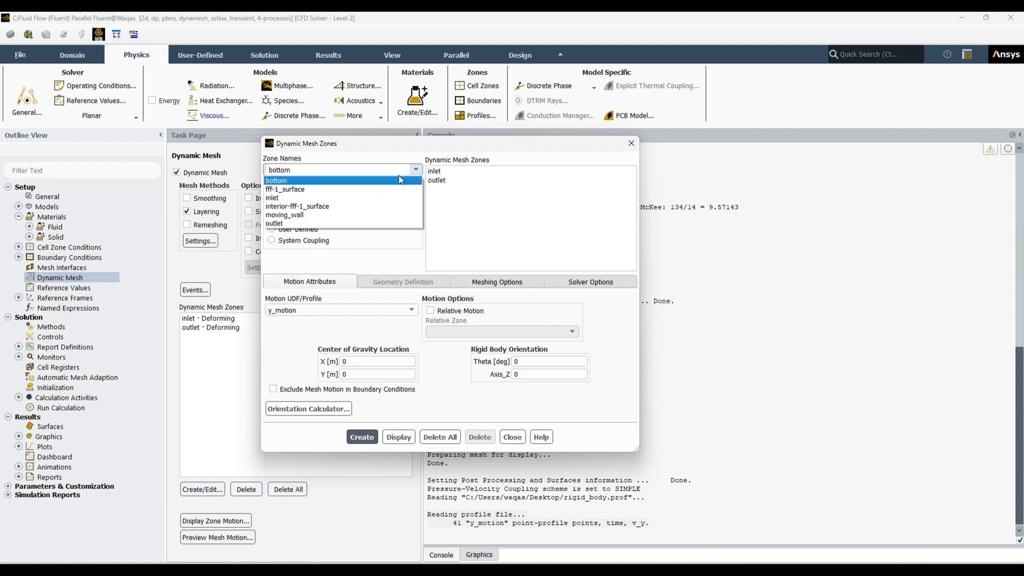
{"action": "left_click", "coordinate": [327, 215]}
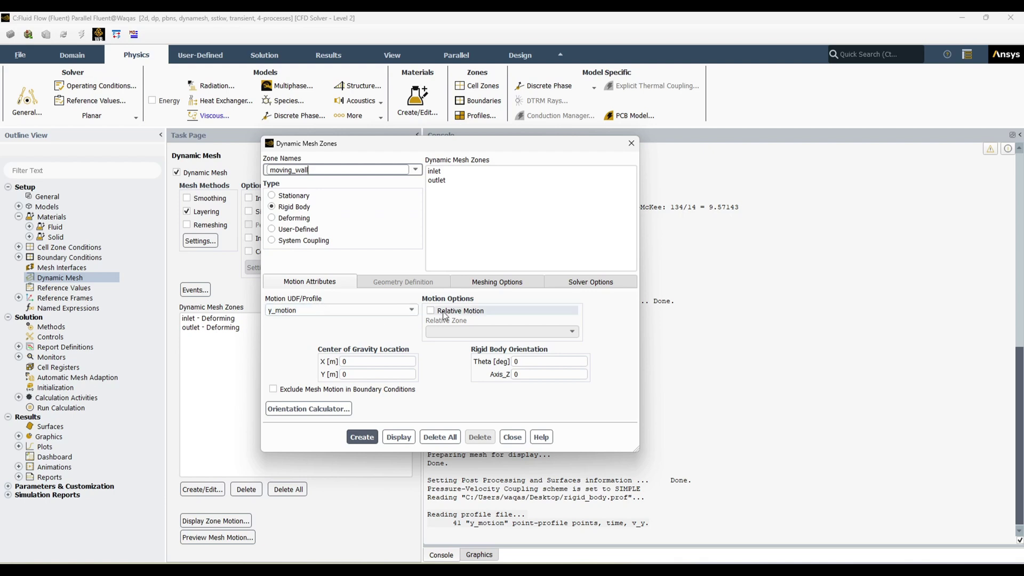
{"action": "left_click", "coordinate": [488, 283]}
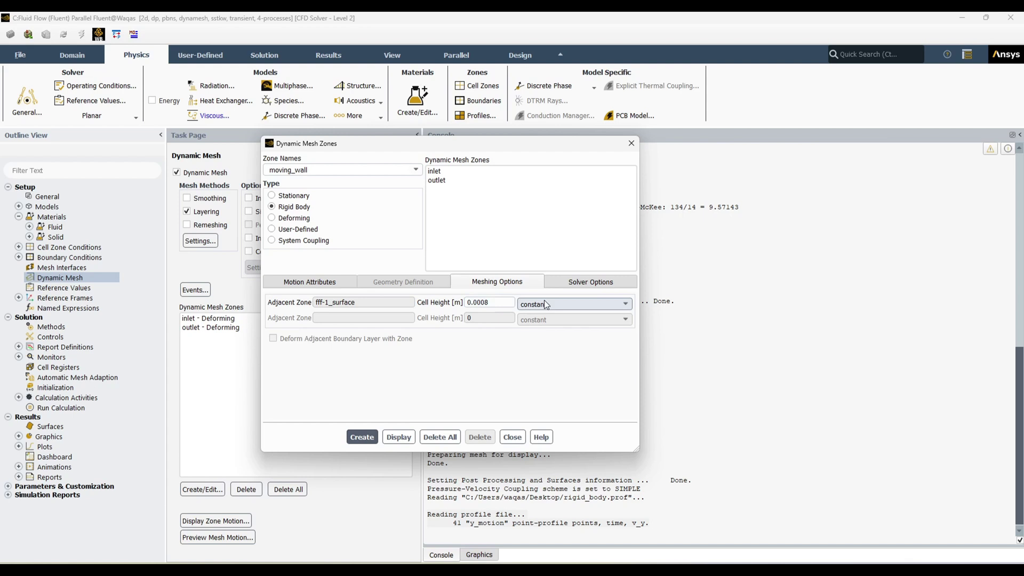
{"action": "left_click", "coordinate": [585, 283]}
{"action": "left_click", "coordinate": [497, 285]}
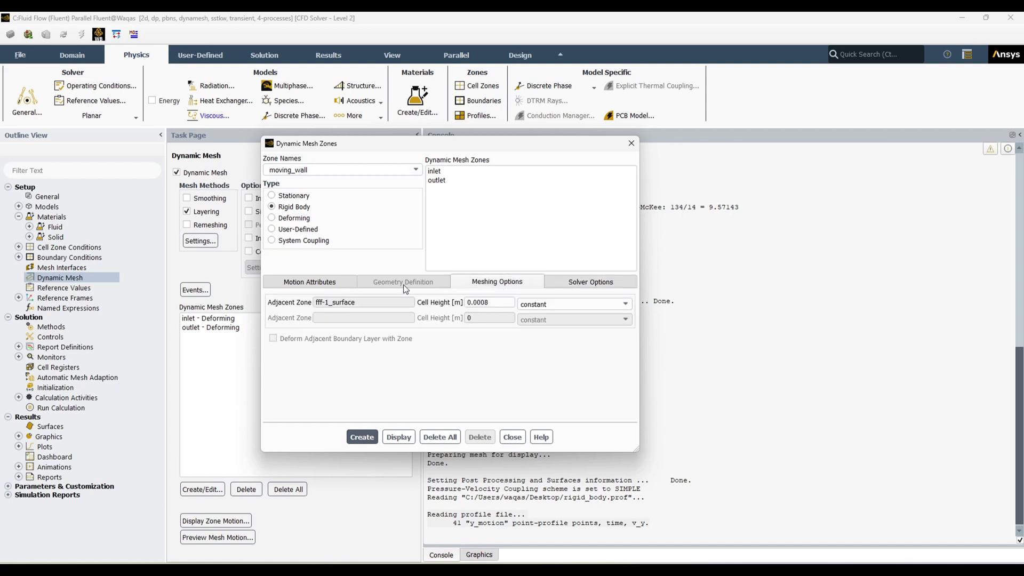
{"action": "left_click", "coordinate": [320, 282]}
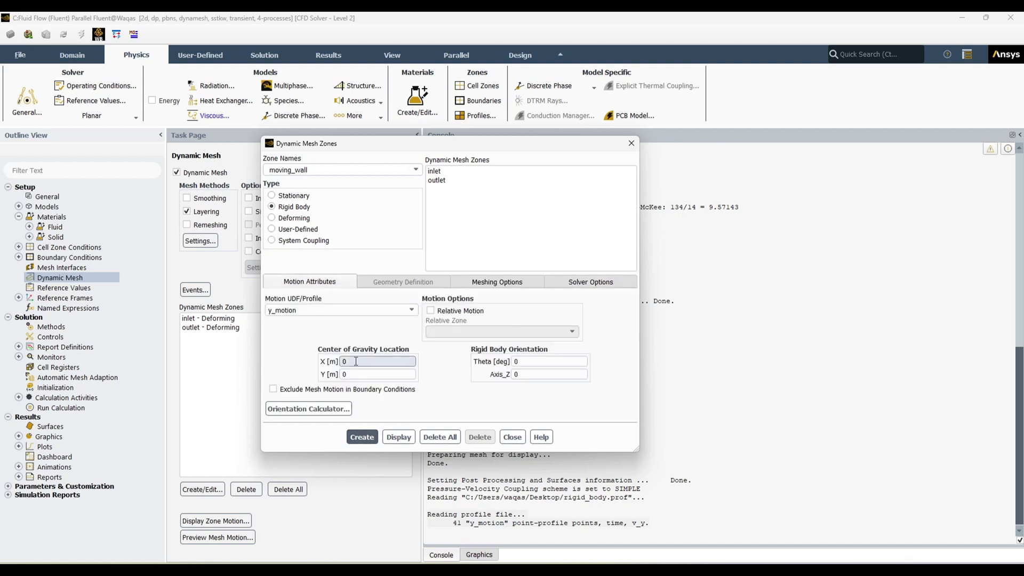
{"action": "left_click", "coordinate": [362, 437]}
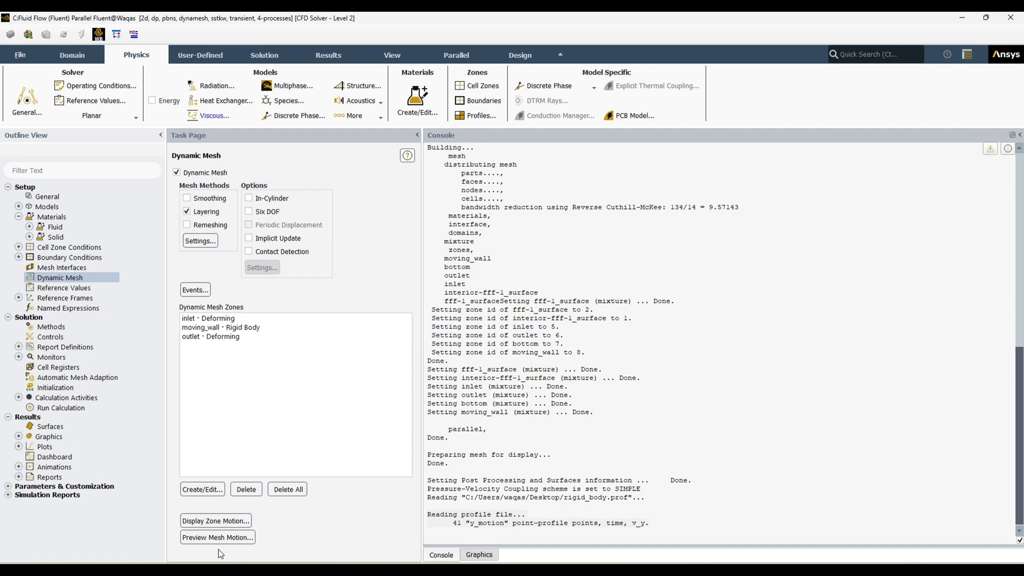
Set the zone motion preview to a time step of 0.01 s and 400 steps.
{"action": "left_click", "coordinate": [207, 521]}
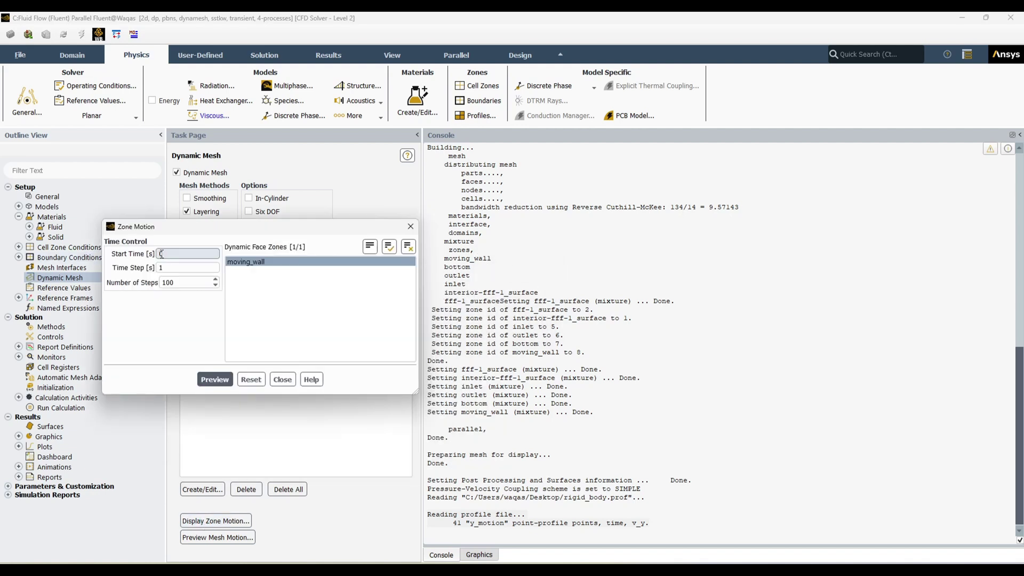
{"action": "double_click", "coordinate": [162, 267]}
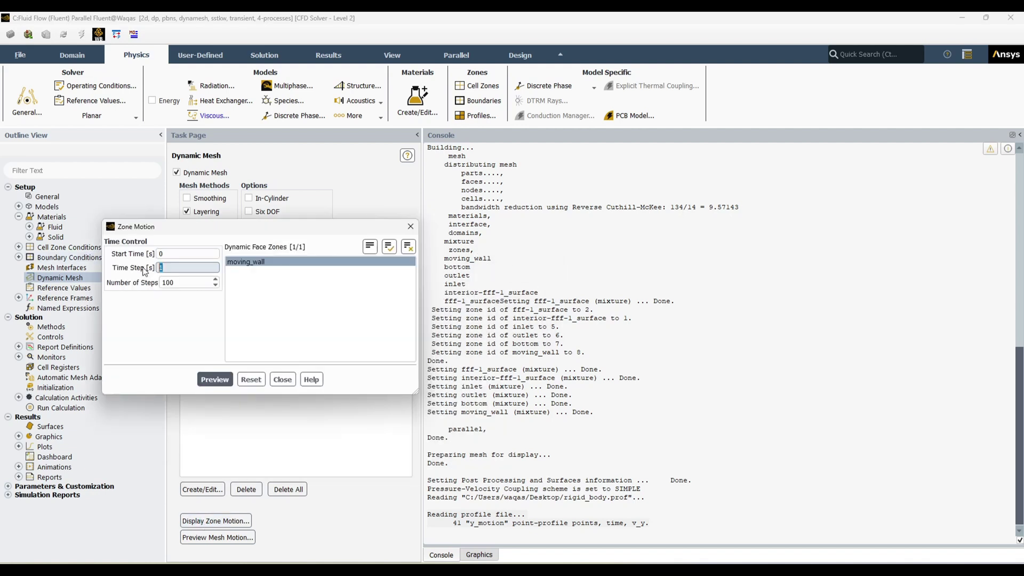
{"action": "type", "text": "0."}
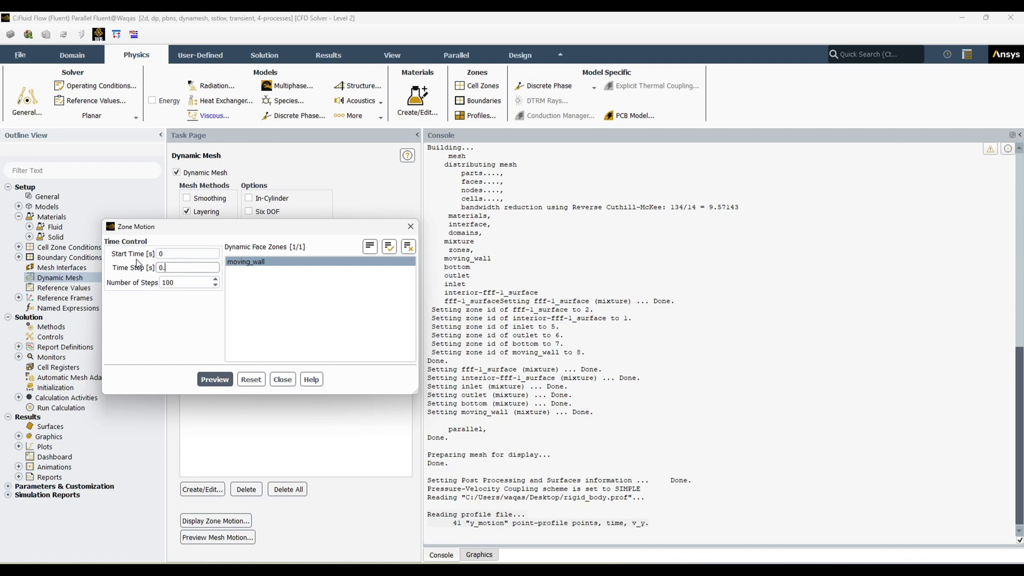
{"action": "type", "text": "01"}
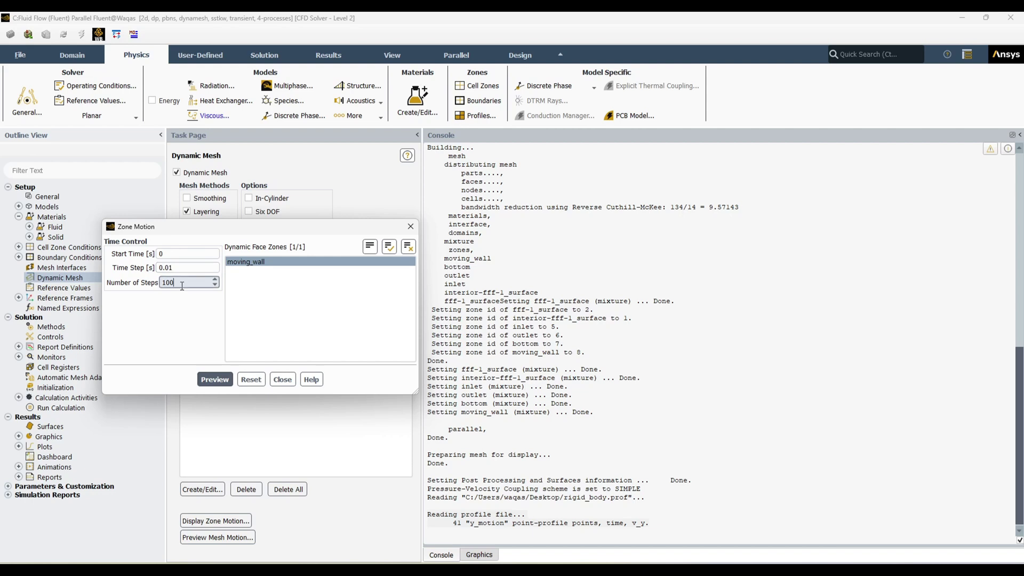
{"action": "left_click_drag", "start_coordinate": [182, 286], "coordinate": [144, 290]}
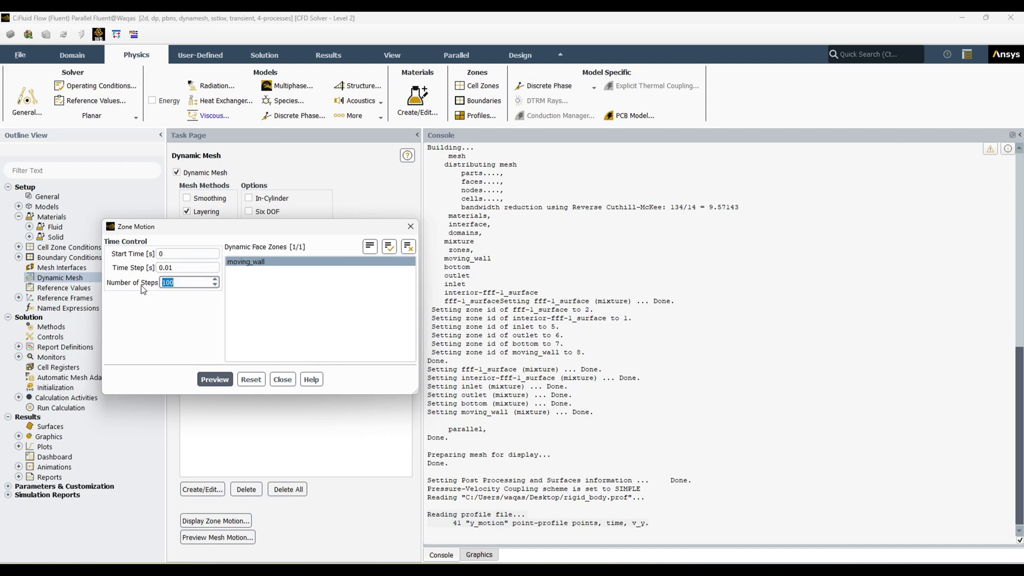
{"action": "type", "text": "4"}
Preview the zone motion of moving_wall in the graphics view and close the preview.
{"action": "left_click", "coordinate": [479, 554]}
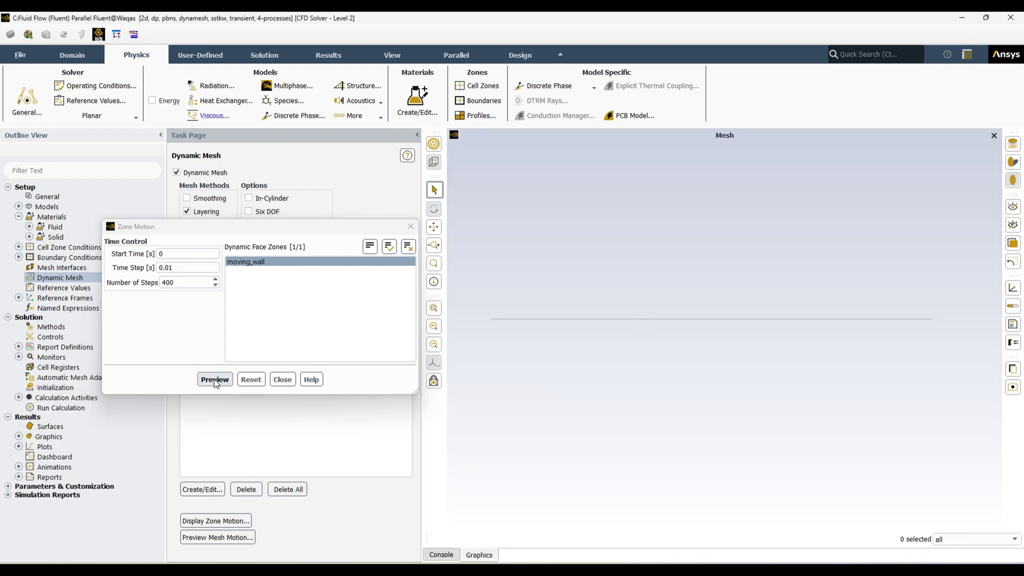
{"action": "left_click", "coordinate": [250, 270]}
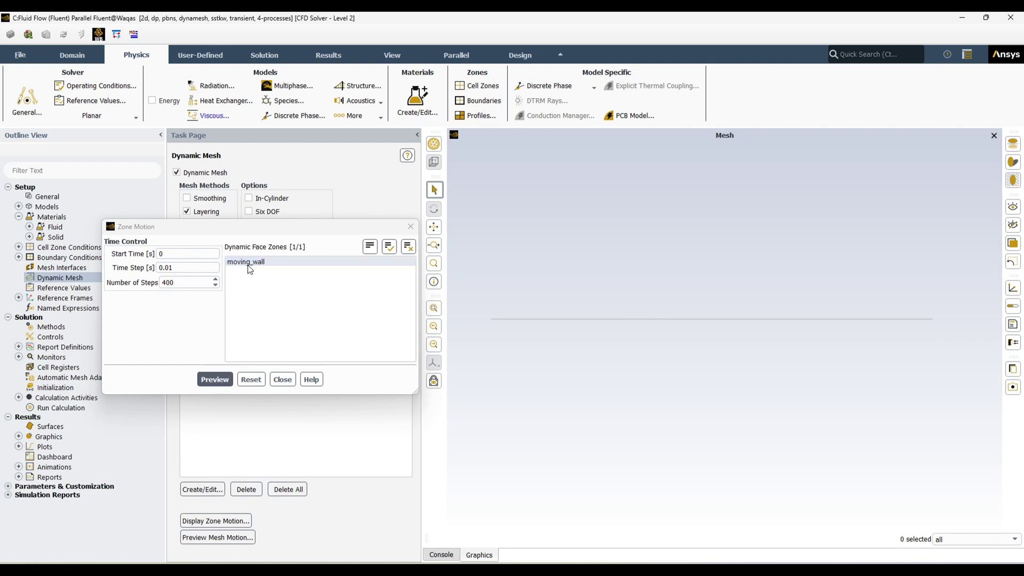
{"action": "left_click", "coordinate": [251, 270]}
{"action": "left_click", "coordinate": [214, 379]}
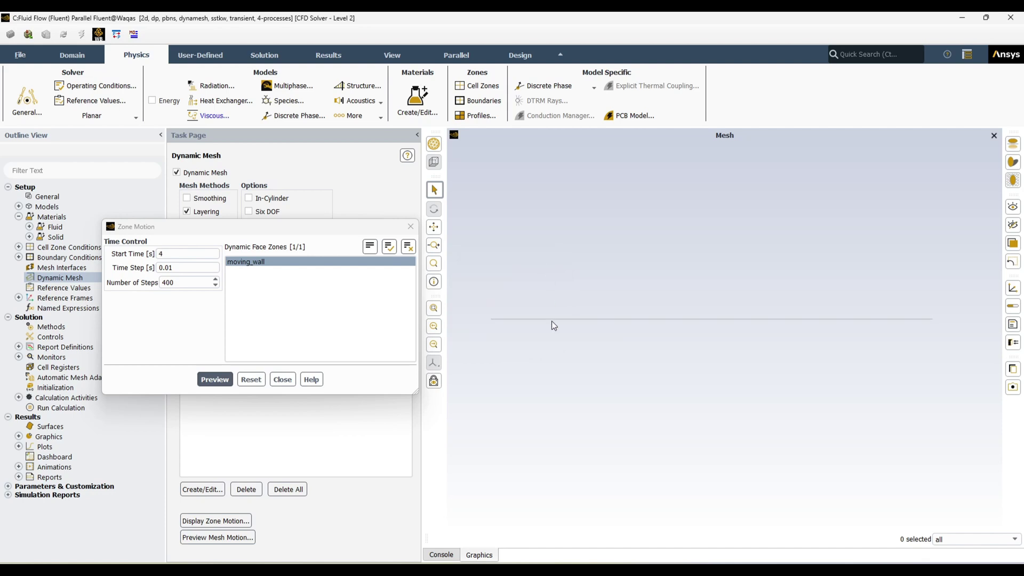
{"action": "left_click", "coordinate": [410, 227]}
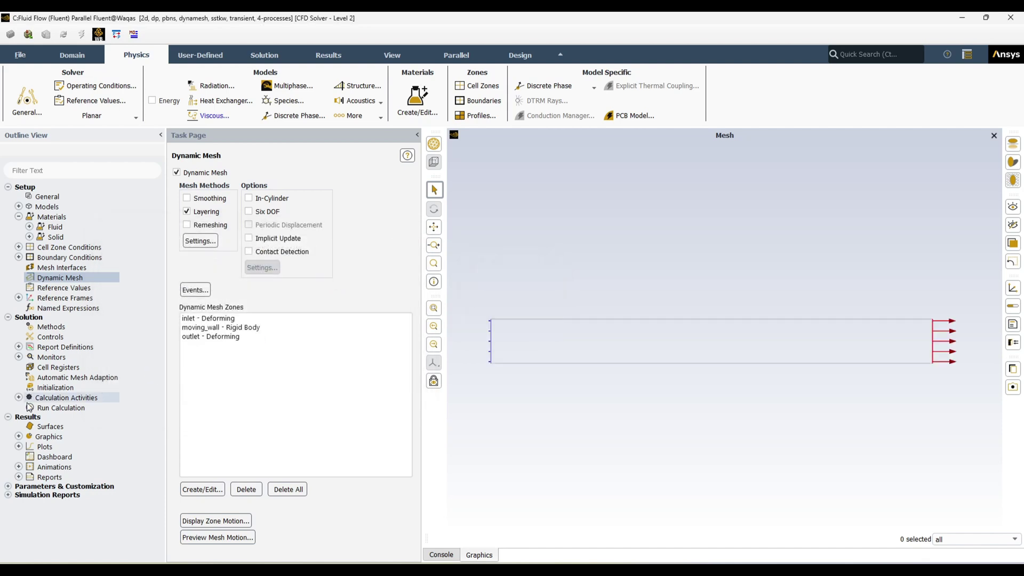
Create a mesh display that shows the edges on all surfaces, including the interior, and close its settings.
{"action": "left_click", "coordinate": [19, 447]}
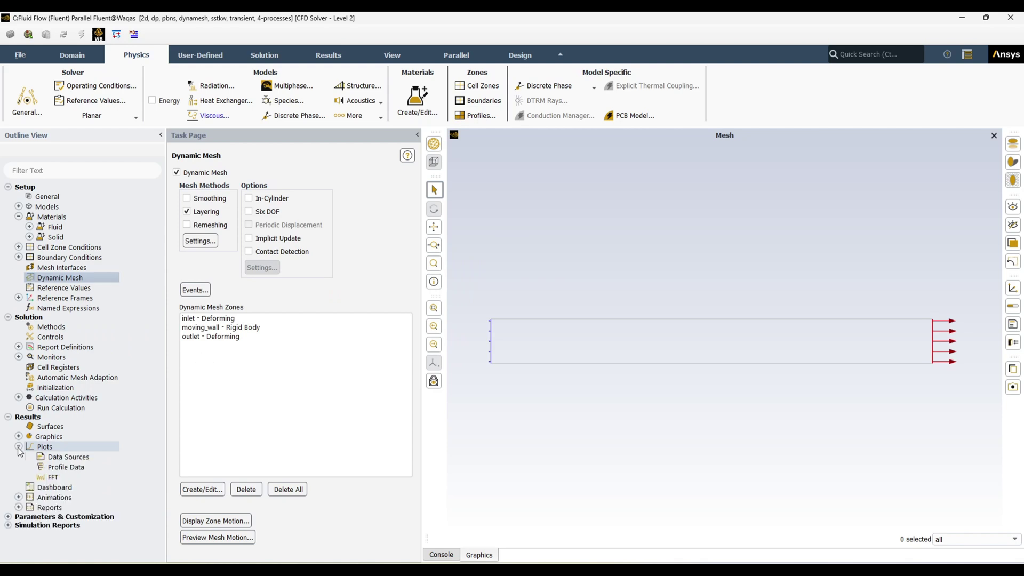
{"action": "left_click", "coordinate": [19, 436]}
{"action": "left_click", "coordinate": [56, 448]}
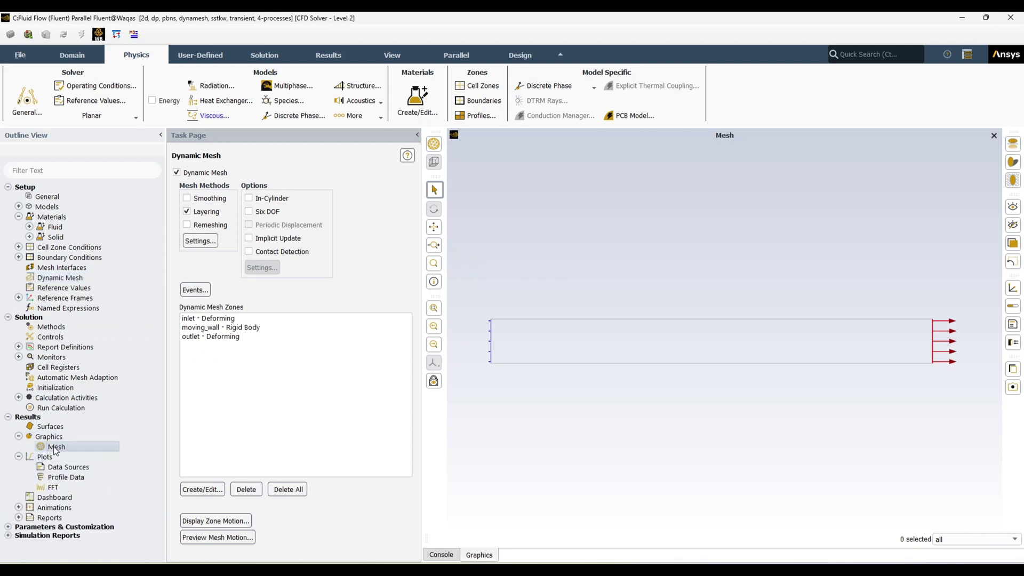
{"action": "double_click", "coordinate": [56, 448]}
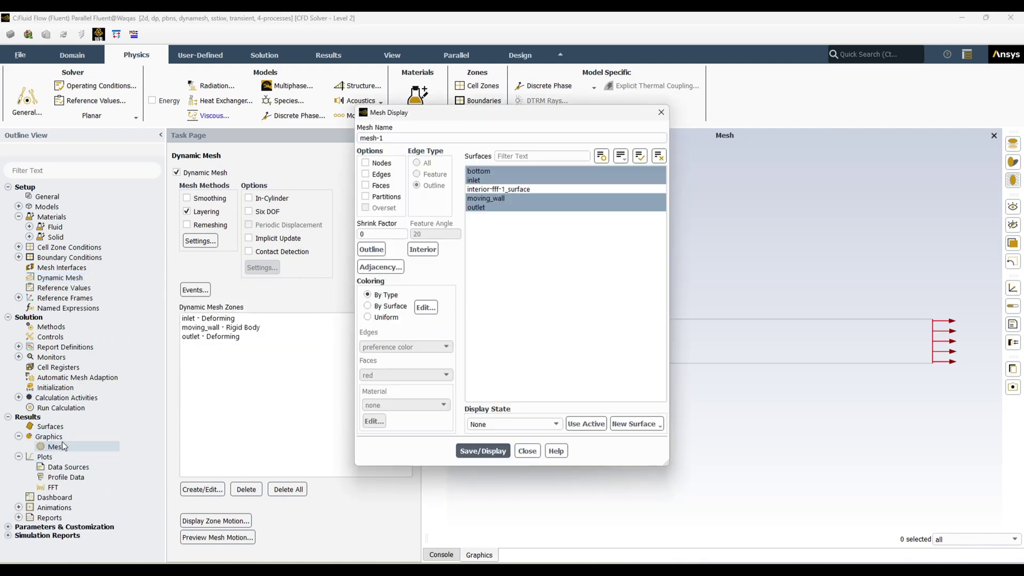
{"action": "left_click", "coordinate": [369, 175]}
{"action": "left_click", "coordinate": [483, 451]}
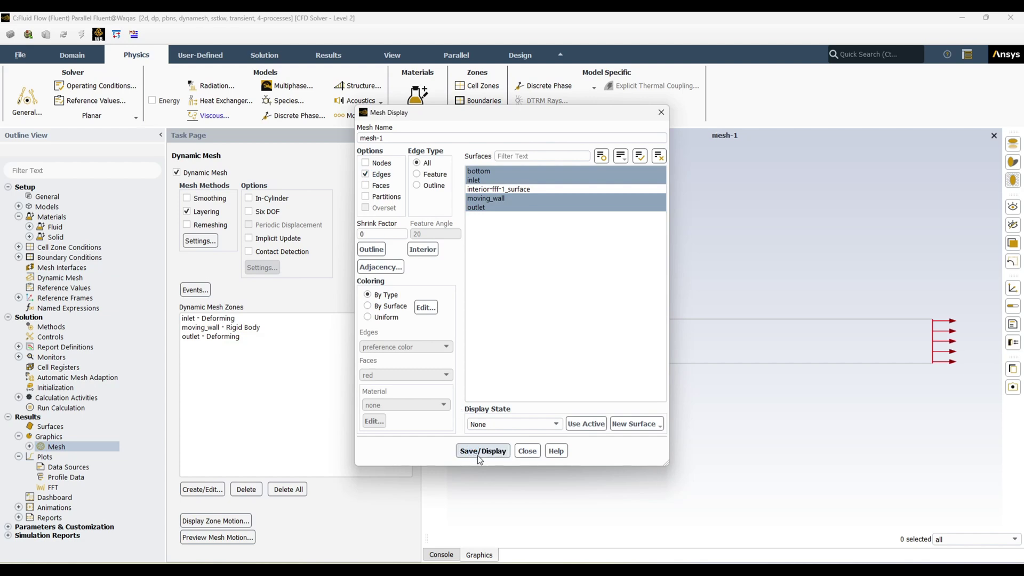
{"action": "left_click", "coordinate": [640, 156]}
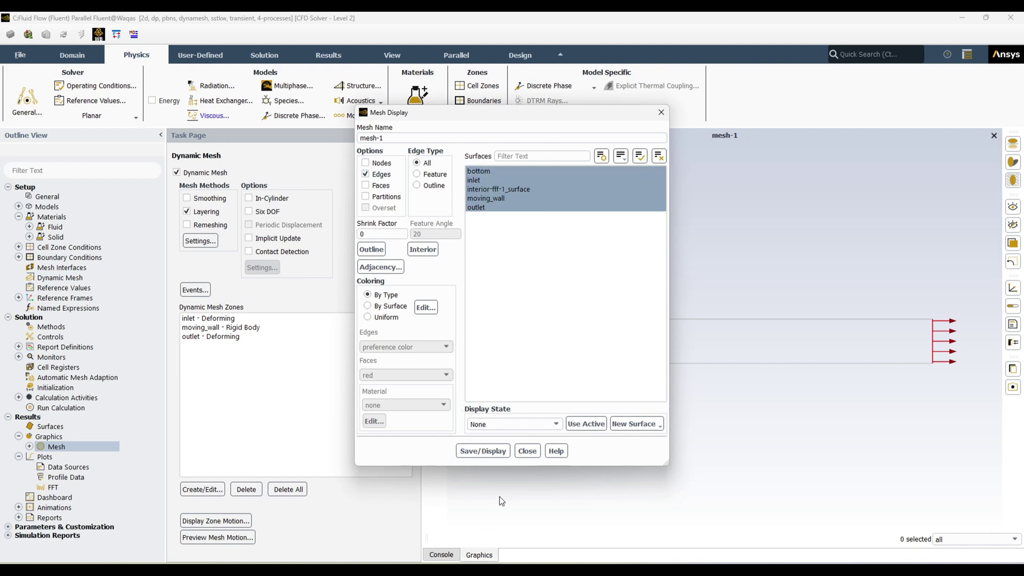
{"action": "left_click", "coordinate": [492, 454]}
{"action": "left_click", "coordinate": [528, 451]}
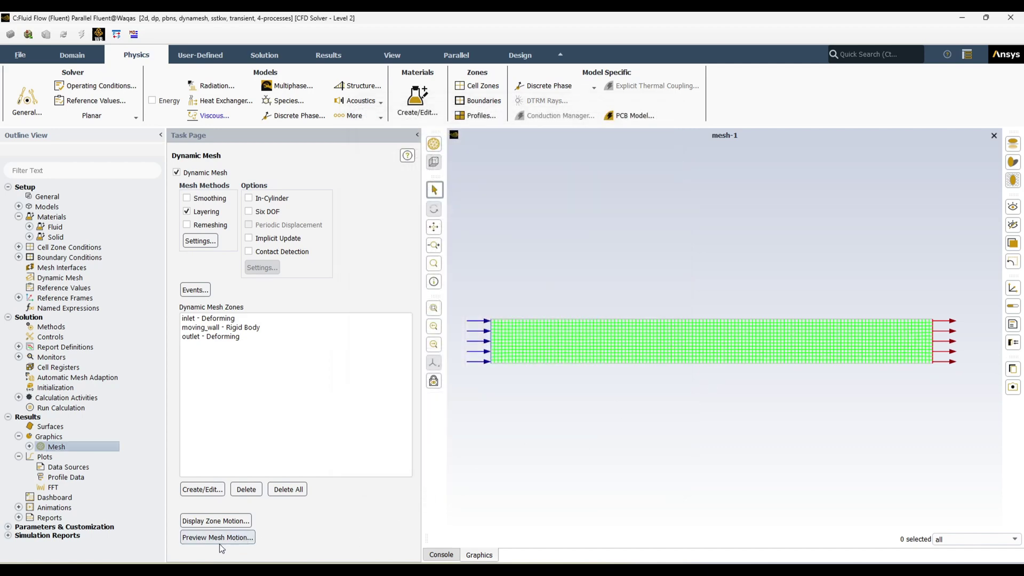
Set the mesh motion preview to a time step size of 0.01 s and 400 time steps.
{"action": "left_click", "coordinate": [222, 540]}
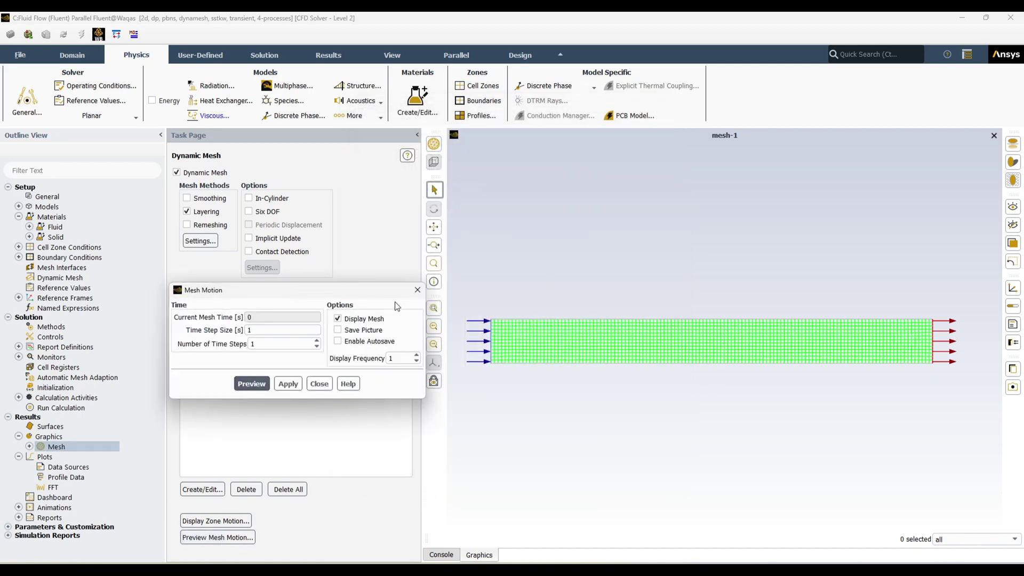
{"action": "left_click_drag", "start_coordinate": [391, 292], "coordinate": [275, 261]}
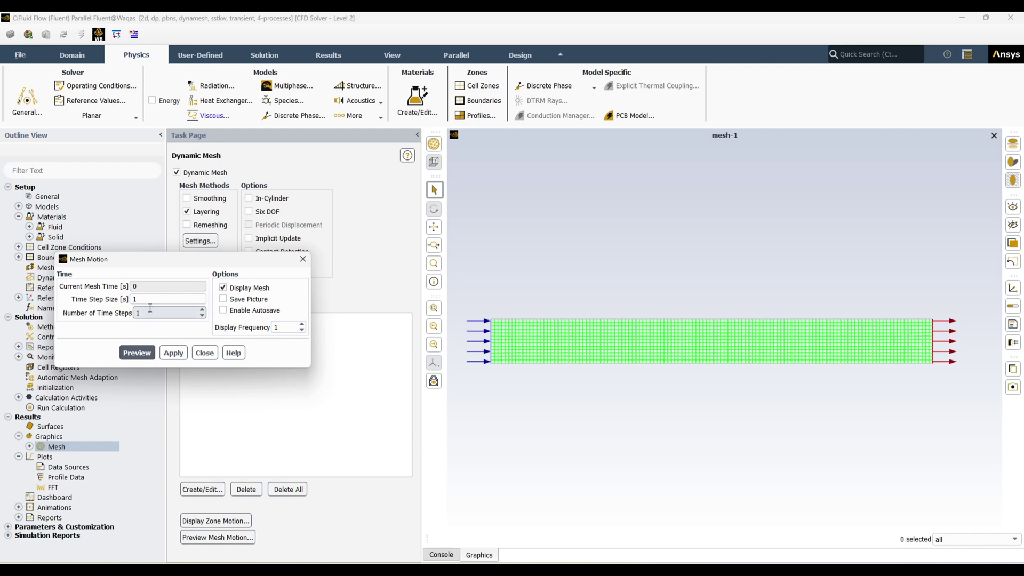
{"action": "left_click_drag", "start_coordinate": [151, 300], "coordinate": [117, 301]}
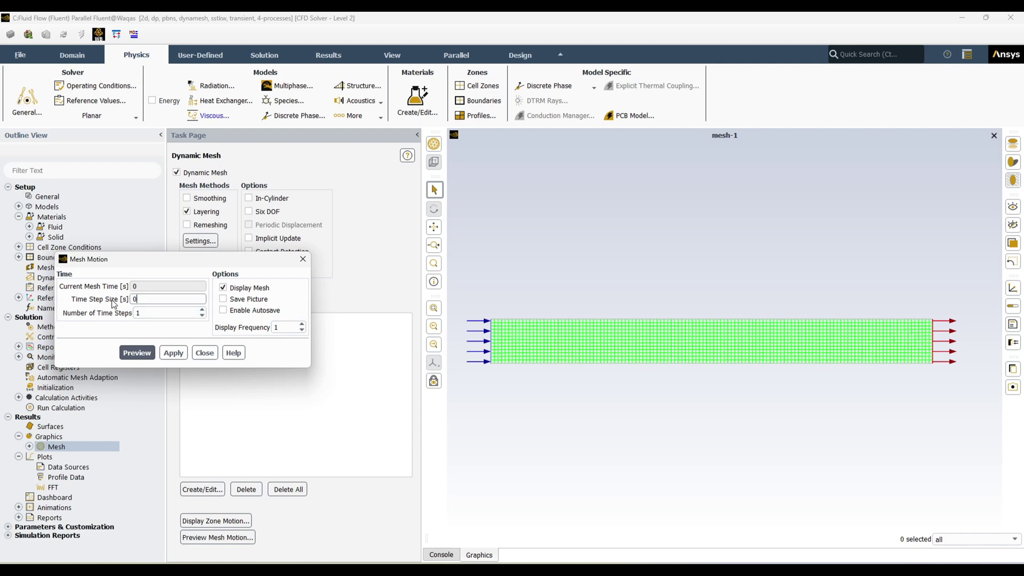
{"action": "type", "text": "0.01"}
{"action": "left_click_drag", "start_coordinate": [149, 316], "coordinate": [91, 319]}
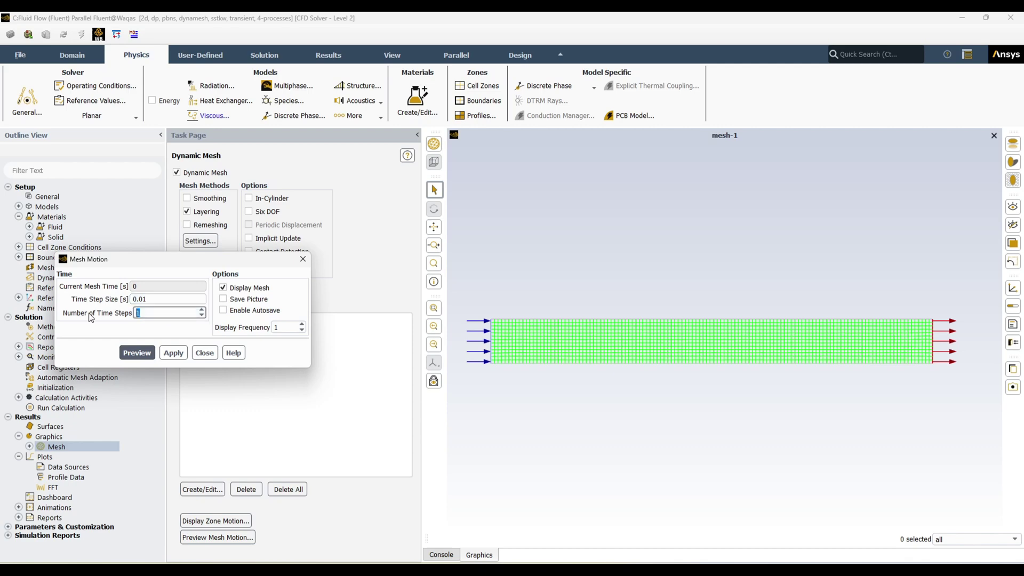
{"action": "type", "text": "400"}
Run the mesh motion preview with a close-up of the mesh at the channel's inlet end.
{"action": "scroll", "coordinate": [476, 345], "scroll_direction": "down", "scroll_amount": 1}
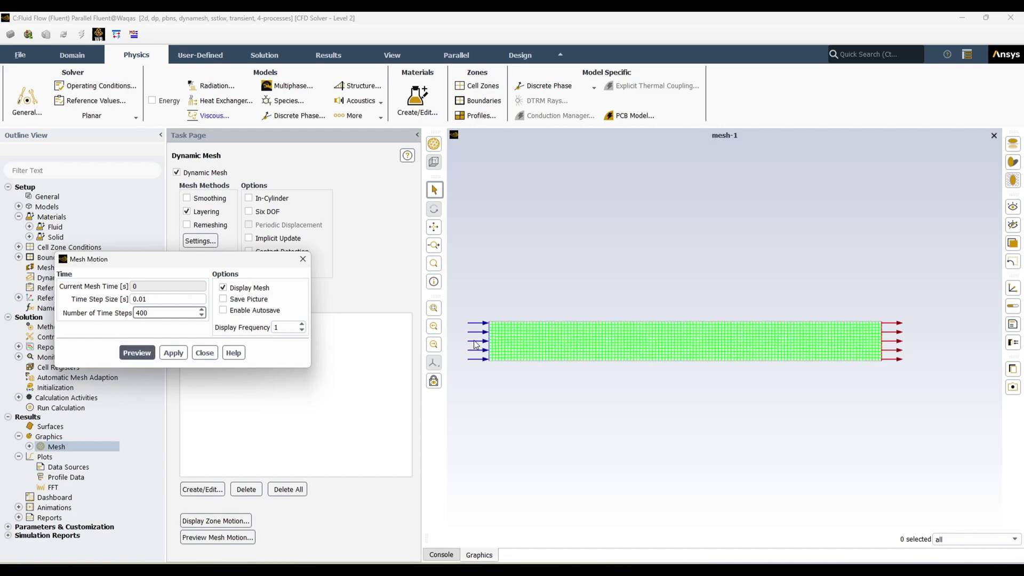
{"action": "scroll", "coordinate": [539, 334], "scroll_direction": "up", "scroll_amount": 3}
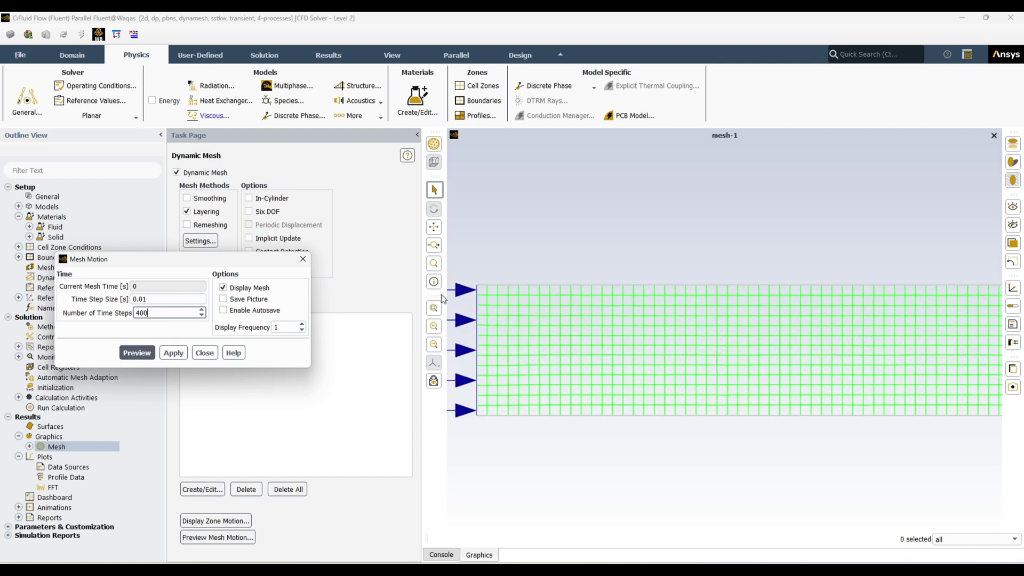
{"action": "scroll", "coordinate": [469, 301], "scroll_direction": "up", "scroll_amount": 2}
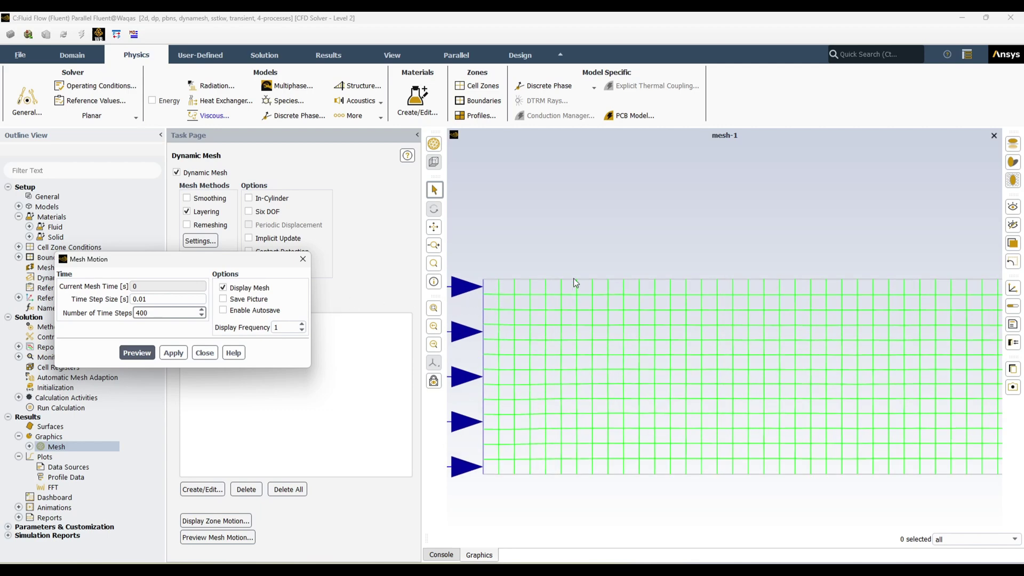
{"action": "left_click", "coordinate": [147, 355]}
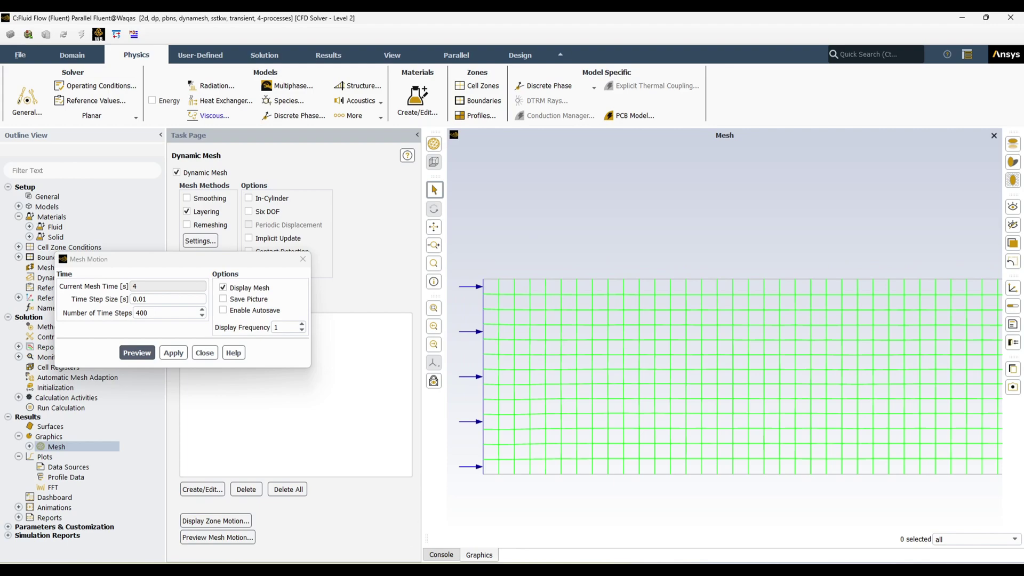
Switch to the Excel workbook and review the sinusoidal velocity data and its chart.
{"action": "mouse_move", "coordinate": [302, 571]}
{"action": "left_click", "coordinate": [267, 570]}
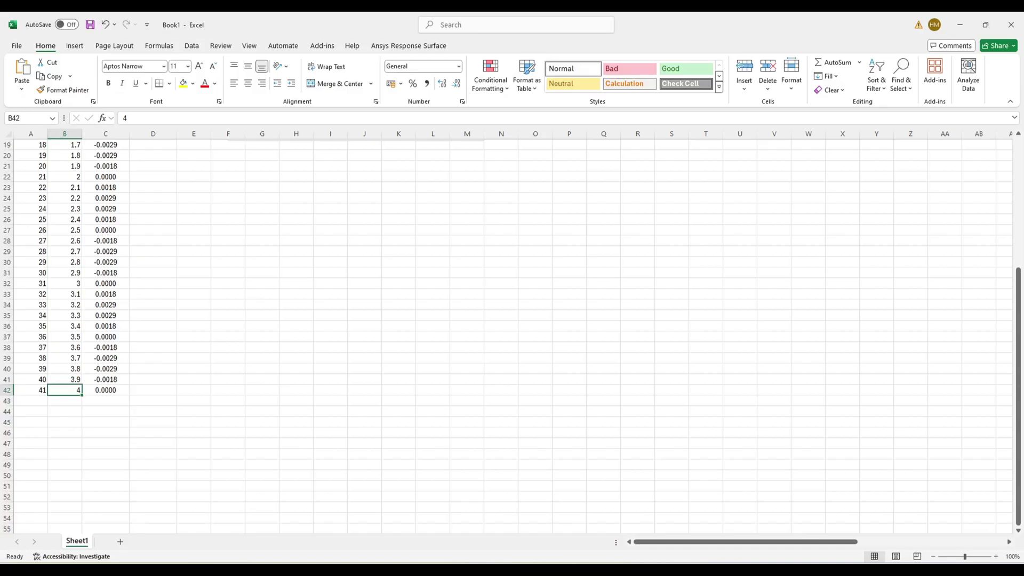
{"action": "scroll", "coordinate": [225, 392], "scroll_direction": "up", "scroll_amount": 6}
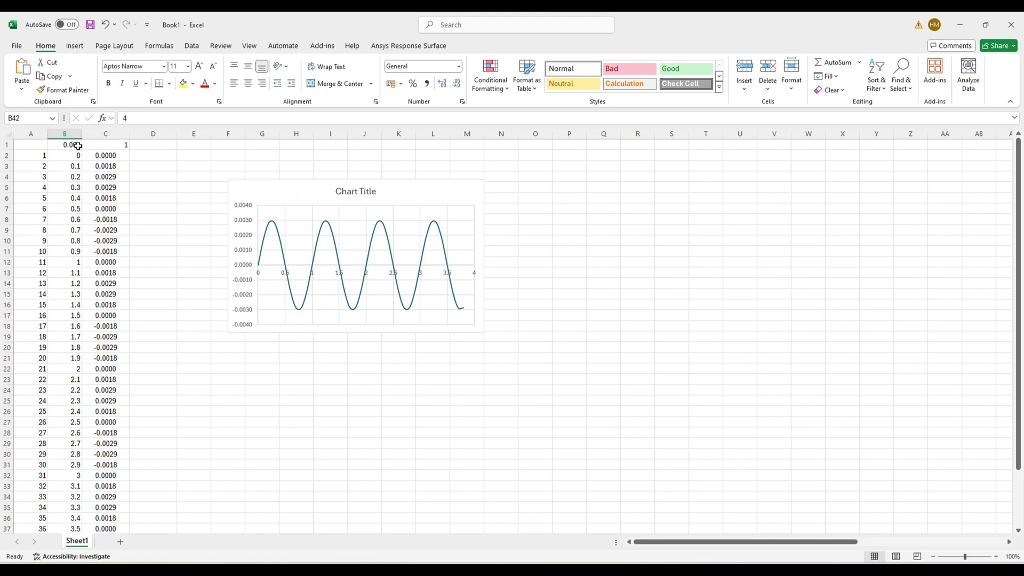
{"action": "left_click", "coordinate": [325, 563]}
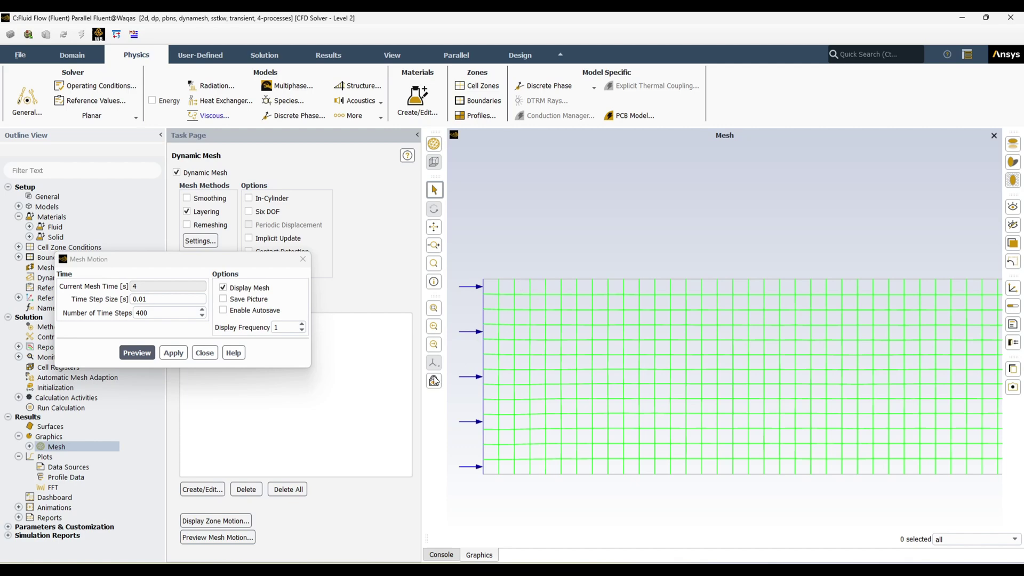
{"action": "mouse_move", "coordinate": [231, 569]}
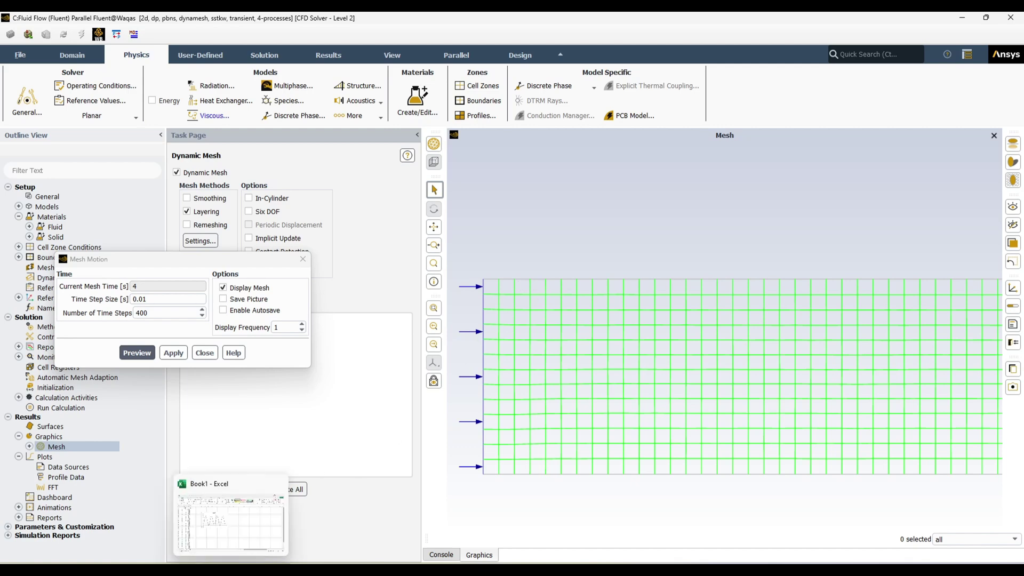
{"action": "left_click", "coordinate": [238, 535]}
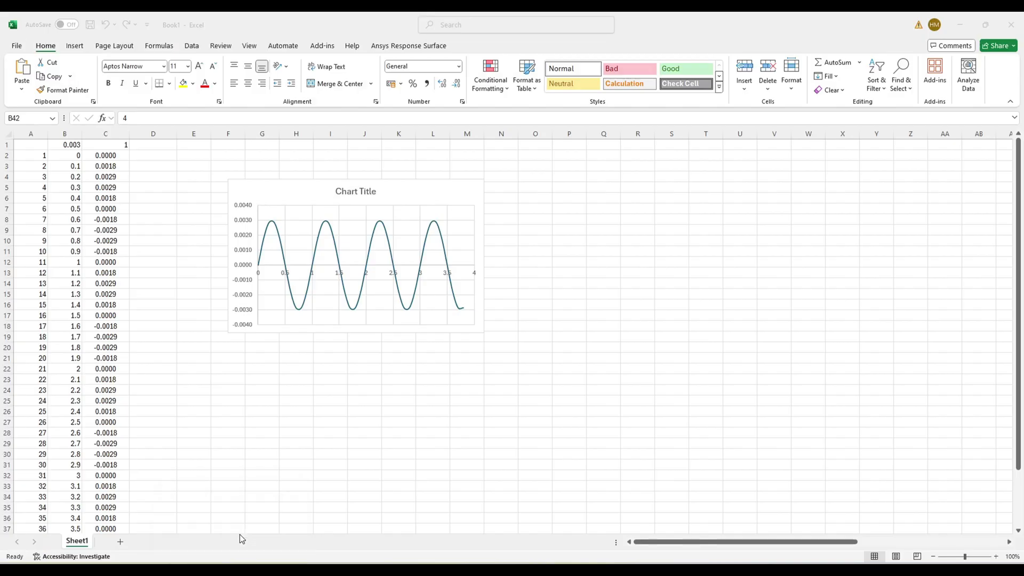
Enter a formula in cell D3 that subtracts the first velocity value from the second, =C3-C2.
{"action": "left_click", "coordinate": [69, 169]}
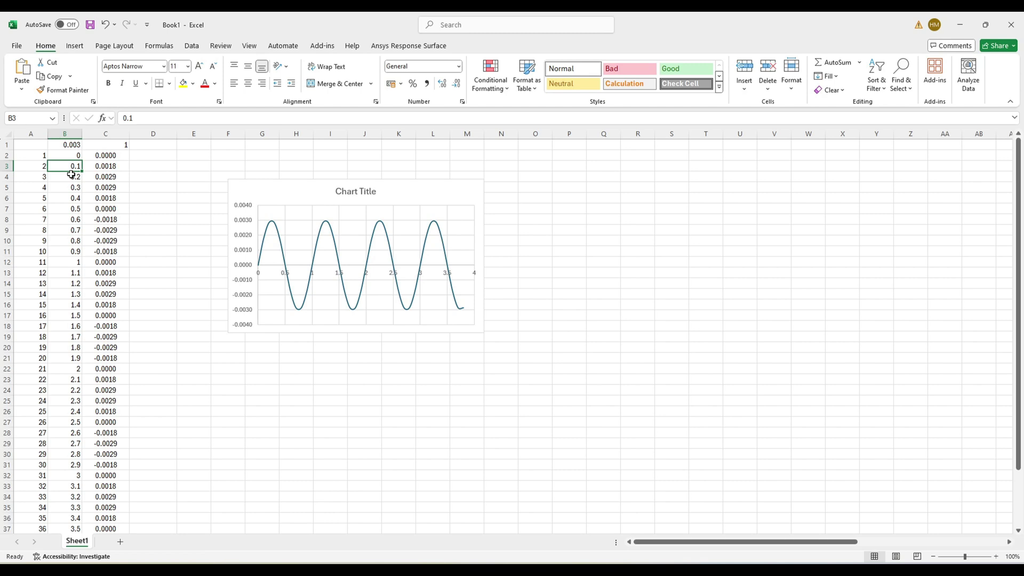
{"action": "key", "text": "Right"}
{"action": "key", "text": "Right"}
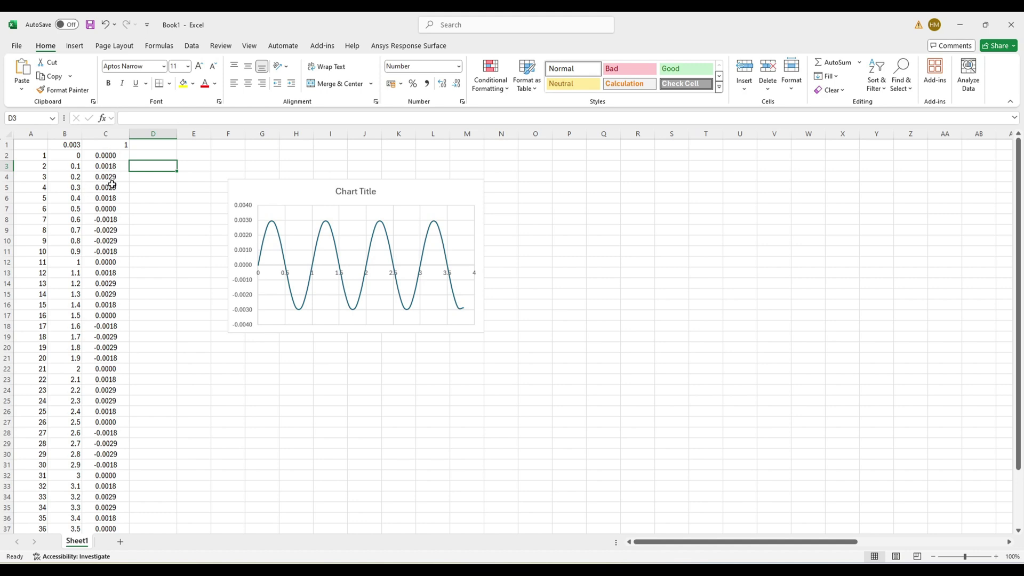
{"action": "type", "text": "="}
{"action": "key", "text": "Left"}
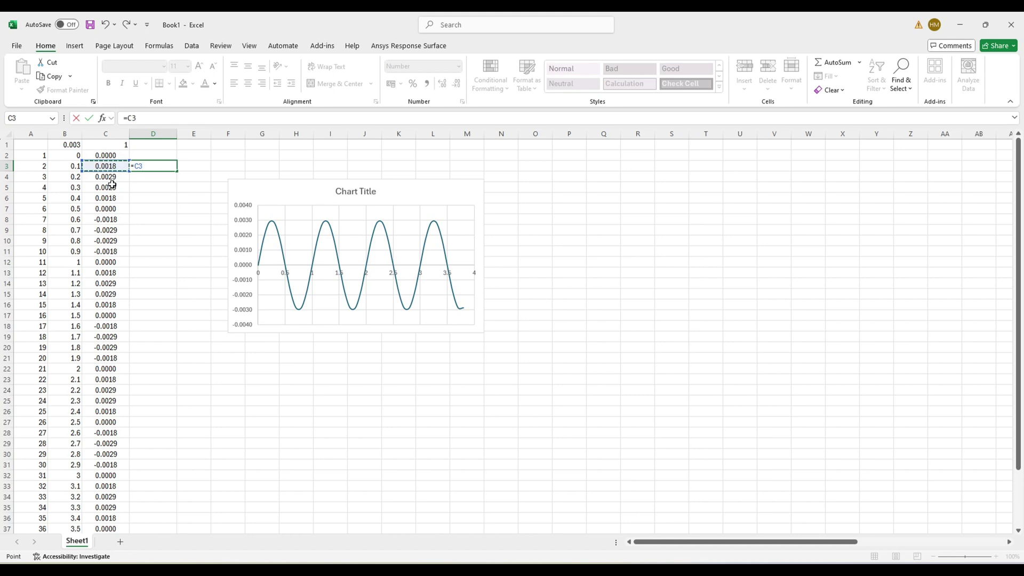
{"action": "type", "text": "-"}
{"action": "key", "text": "Left"}
{"action": "key", "text": "Up"}
{"action": "key", "text": "Return"}
{"action": "left_click", "coordinate": [167, 169]}
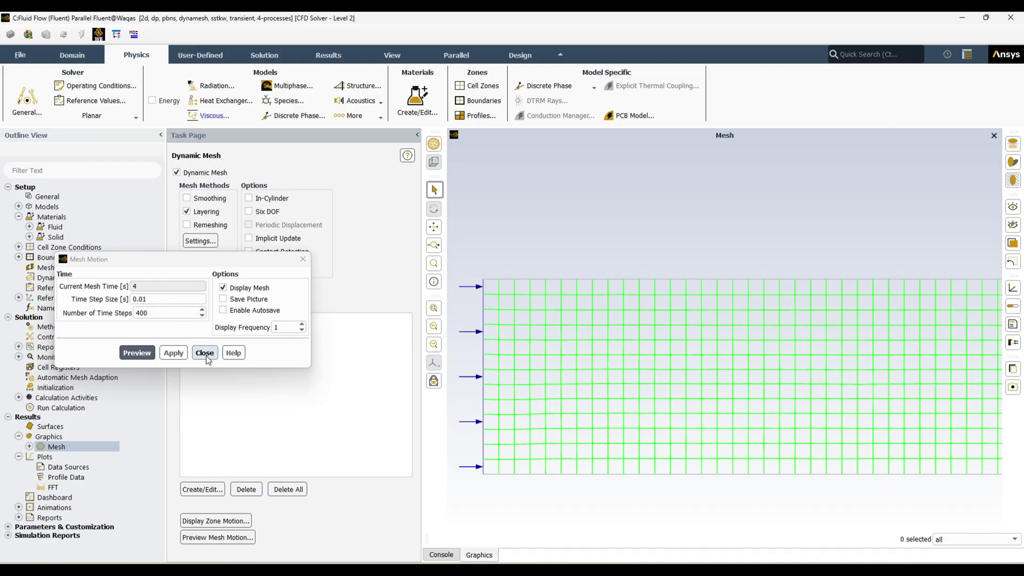
Switch back to Fluent, close the mesh motion preview and bring the whole channel mesh into view.
{"action": "left_click", "coordinate": [205, 354]}
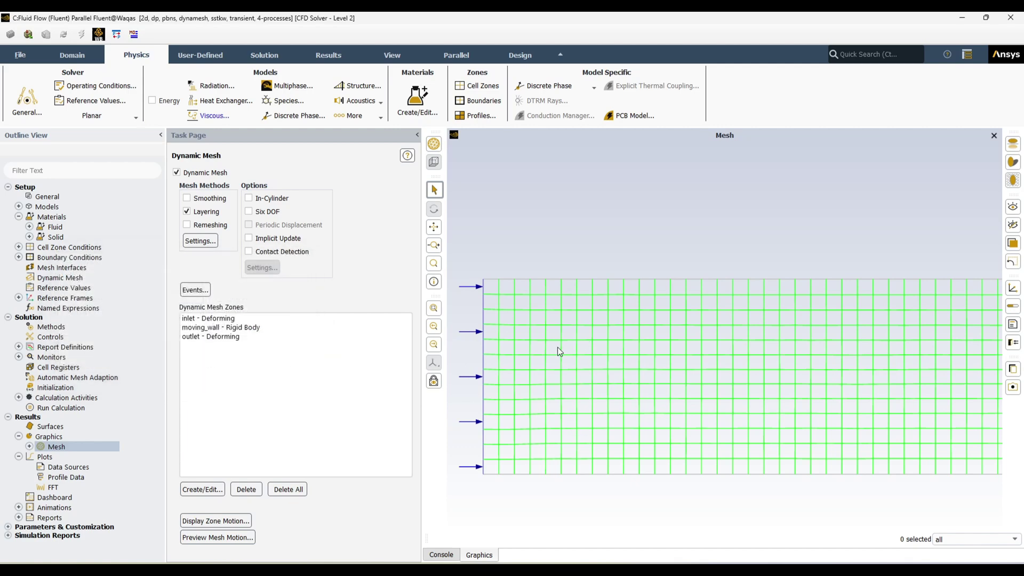
{"action": "scroll", "coordinate": [558, 347], "scroll_direction": "down", "scroll_amount": 5}
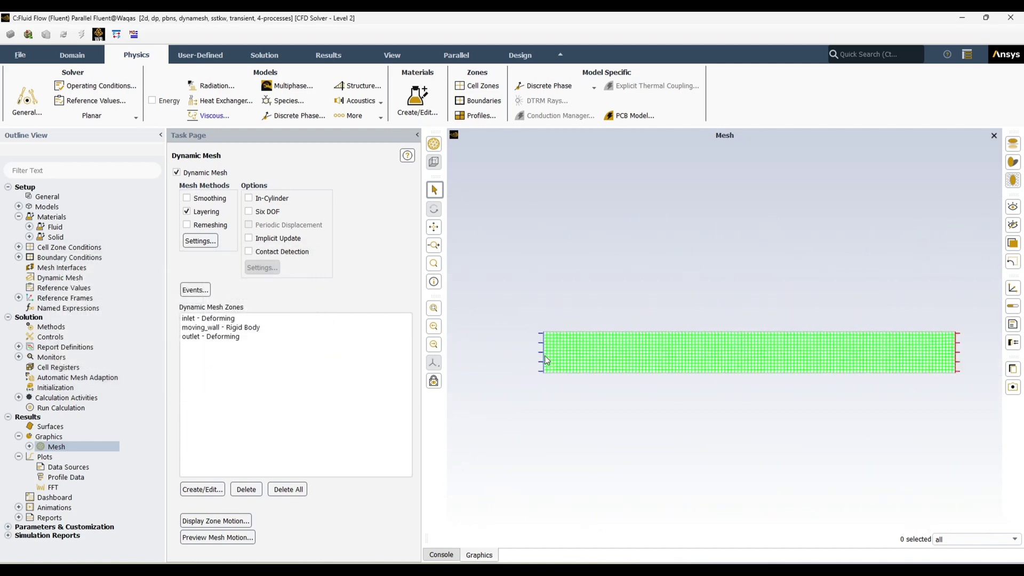
{"action": "scroll", "coordinate": [543, 357], "scroll_direction": "up", "scroll_amount": 2}
{"action": "scroll", "coordinate": [543, 360], "scroll_direction": "down", "scroll_amount": 3}
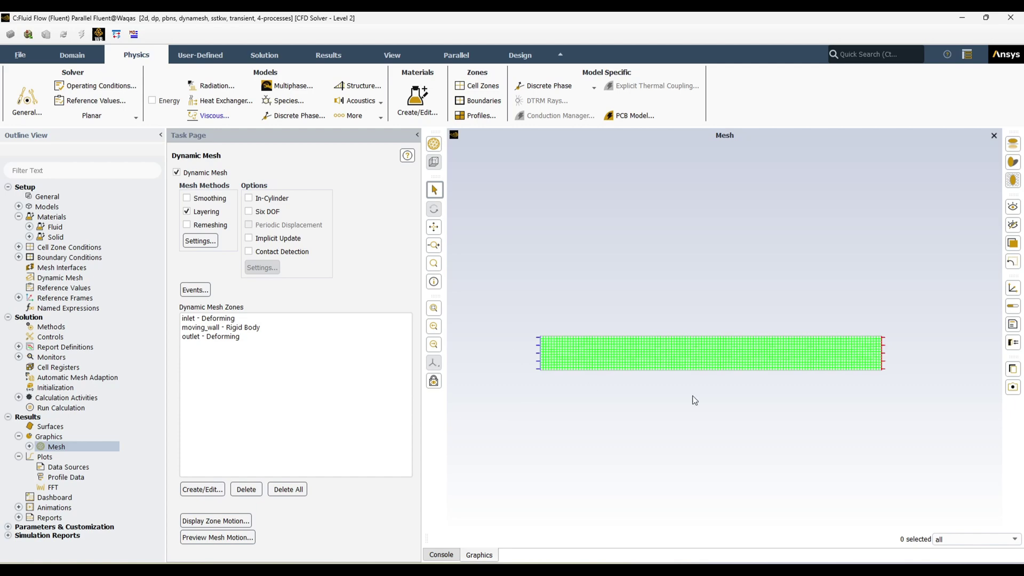
{"action": "scroll", "coordinate": [734, 392], "scroll_direction": "up", "scroll_amount": 1}
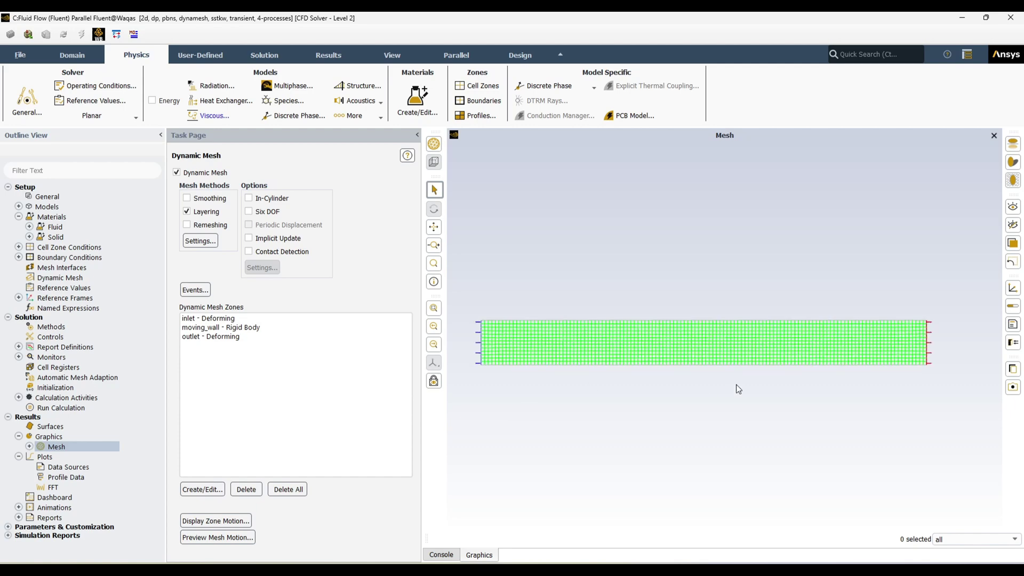
Change the boundary type of the inlet zone from velocity-inlet to mass-flow-inlet.
{"action": "left_click", "coordinate": [19, 257]}
{"action": "left_click", "coordinate": [29, 267]}
{"action": "left_click", "coordinate": [74, 278]}
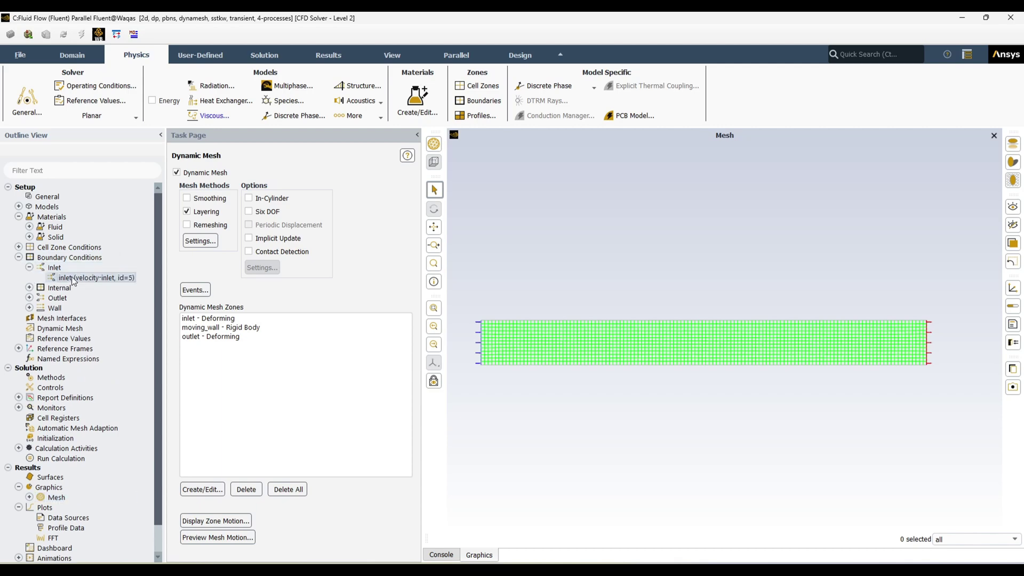
{"action": "double_click", "coordinate": [71, 277]}
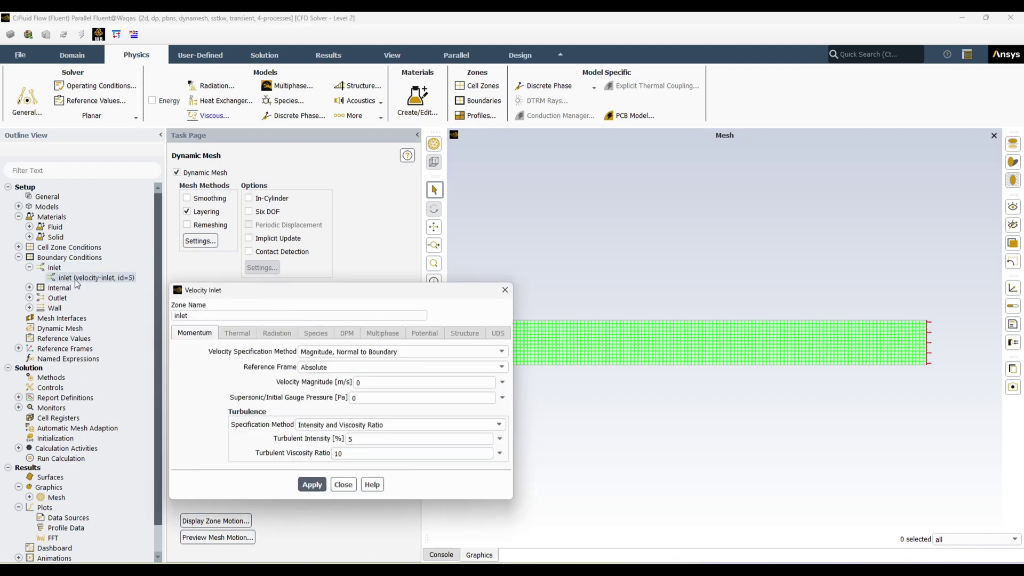
{"action": "right_click", "coordinate": [110, 277]}
{"action": "mouse_move", "coordinate": [150, 355]}
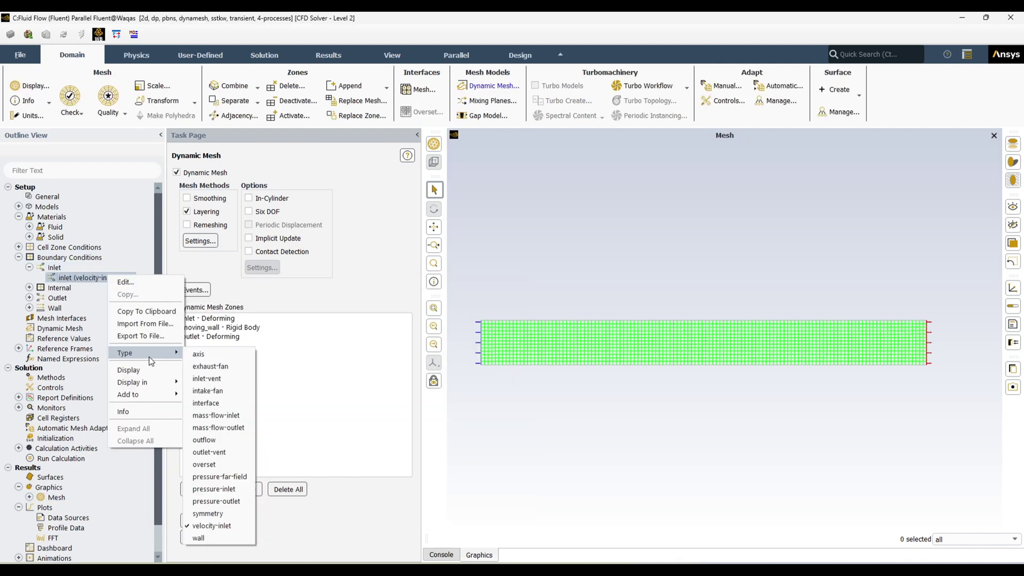
{"action": "left_click", "coordinate": [237, 416]}
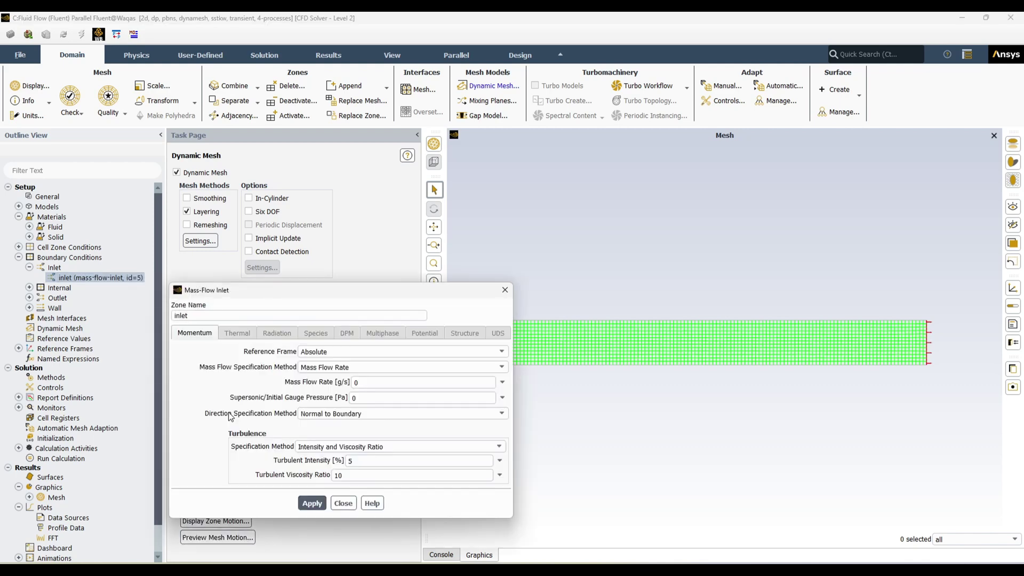
Set the inlet's mass flow rate to 3 g/s, apply it and close the boundary settings.
{"action": "double_click", "coordinate": [356, 382]}
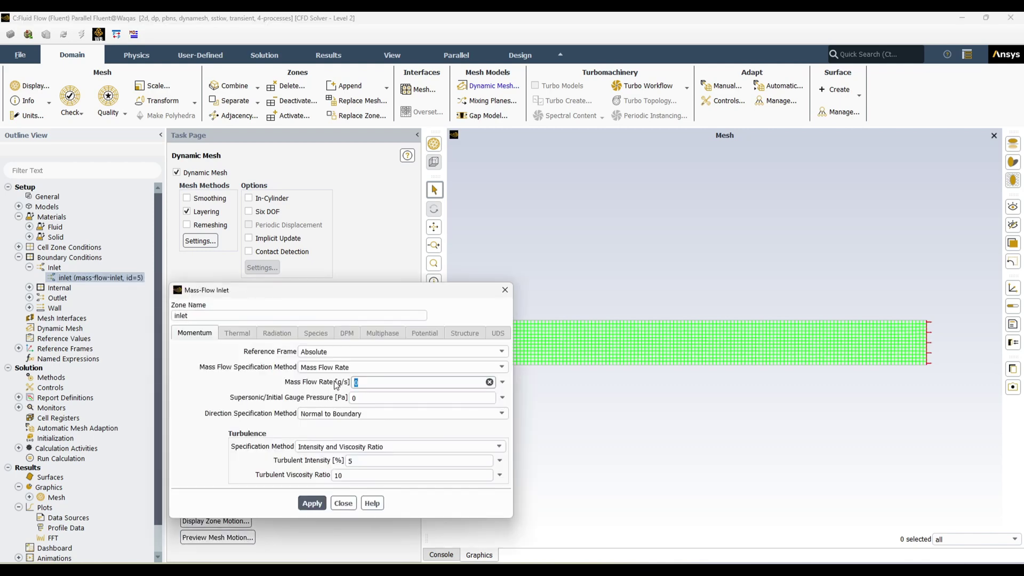
{"action": "type", "text": "3"}
{"action": "left_click", "coordinate": [313, 506]}
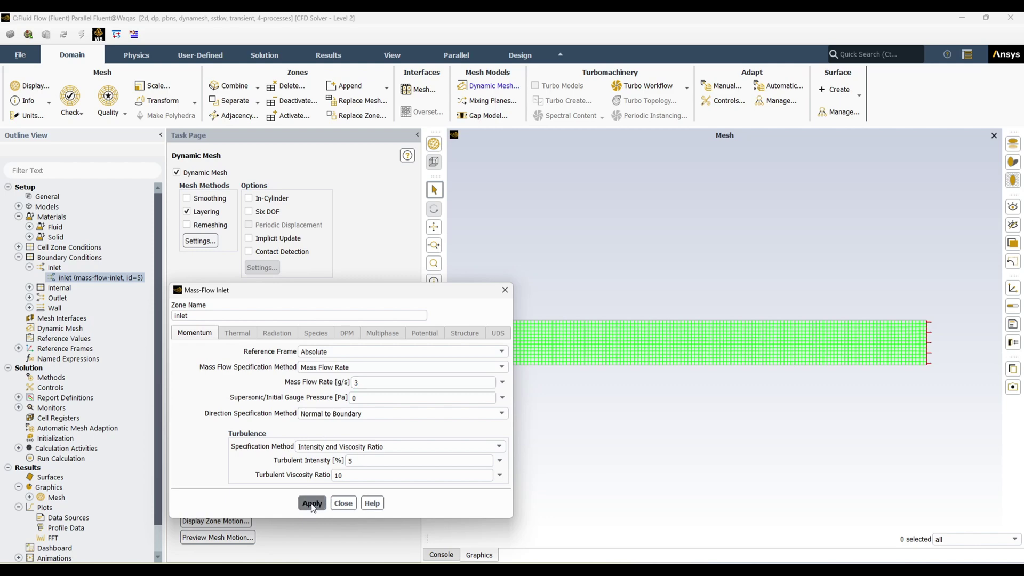
{"action": "left_click", "coordinate": [344, 504]}
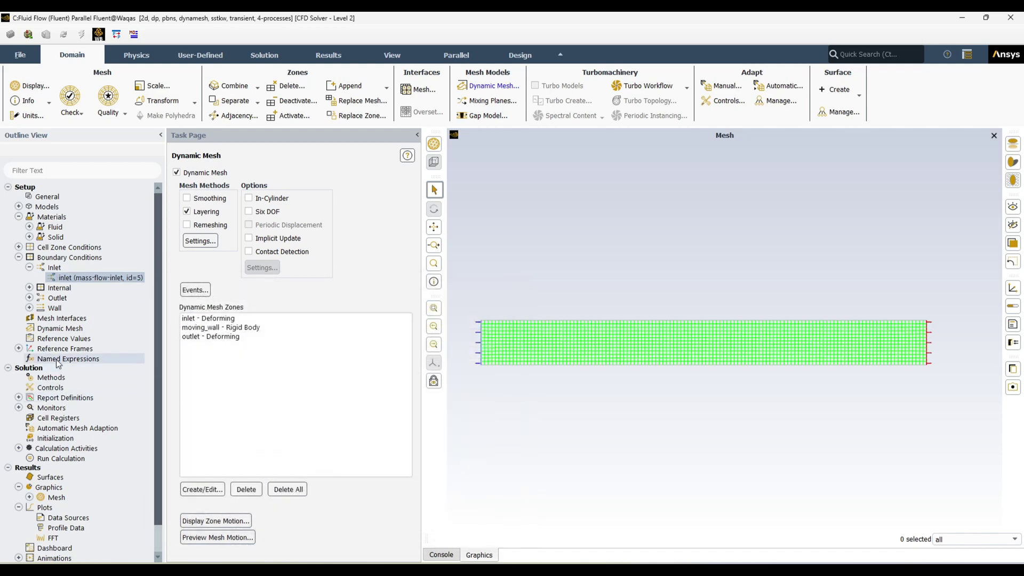
{"action": "left_click", "coordinate": [29, 267]}
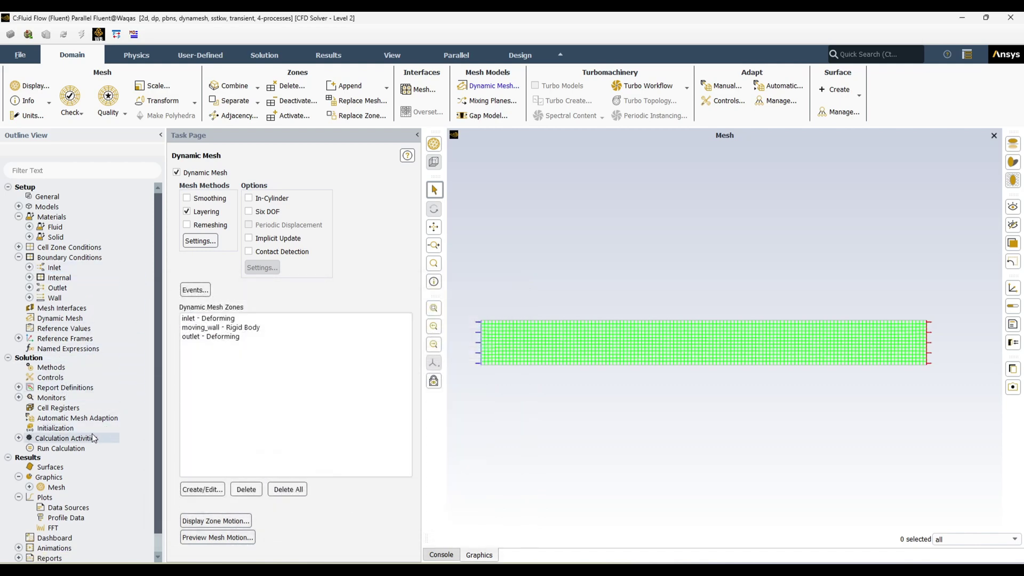
Set the calculation's autosave to write a data file every 10 time steps.
{"action": "left_click", "coordinate": [18, 397]}
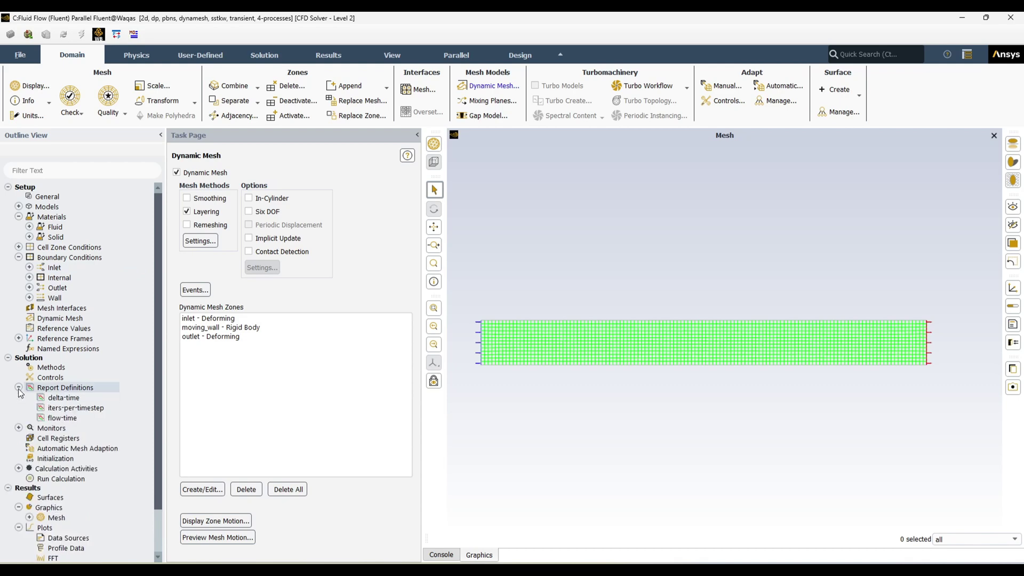
{"action": "left_click", "coordinate": [19, 398]}
{"action": "left_click", "coordinate": [19, 437]}
{"action": "scroll", "coordinate": [103, 395], "scroll_direction": "down", "scroll_amount": 1}
{"action": "double_click", "coordinate": [92, 420]}
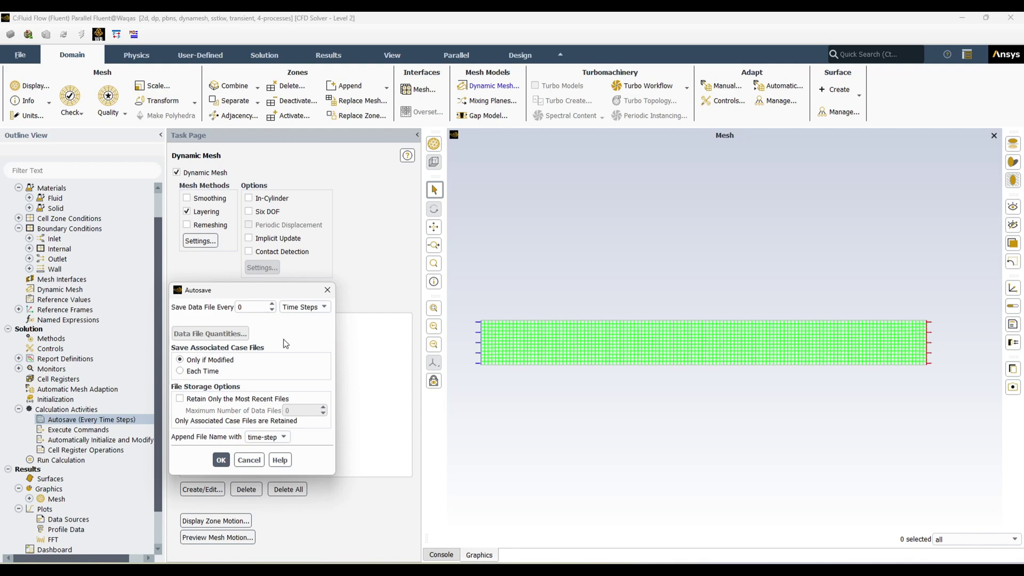
{"action": "double_click", "coordinate": [241, 307]}
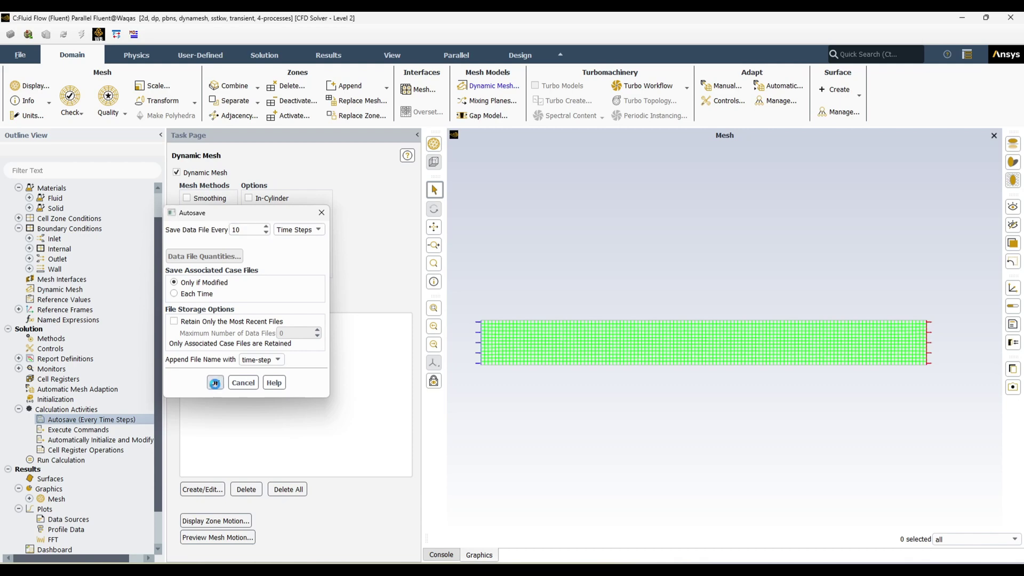
{"action": "left_click", "coordinate": [215, 383]}
Create a solution animation named mesh_animation that records the mesh-1 object after every time step.
{"action": "scroll", "coordinate": [73, 446], "scroll_direction": "down", "scroll_amount": 2}
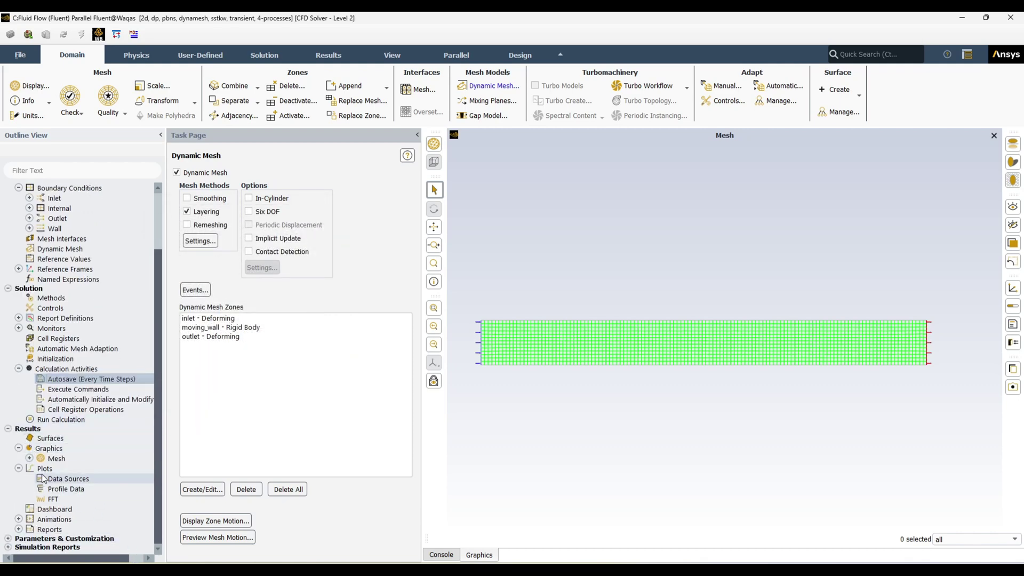
{"action": "left_click", "coordinate": [29, 458]}
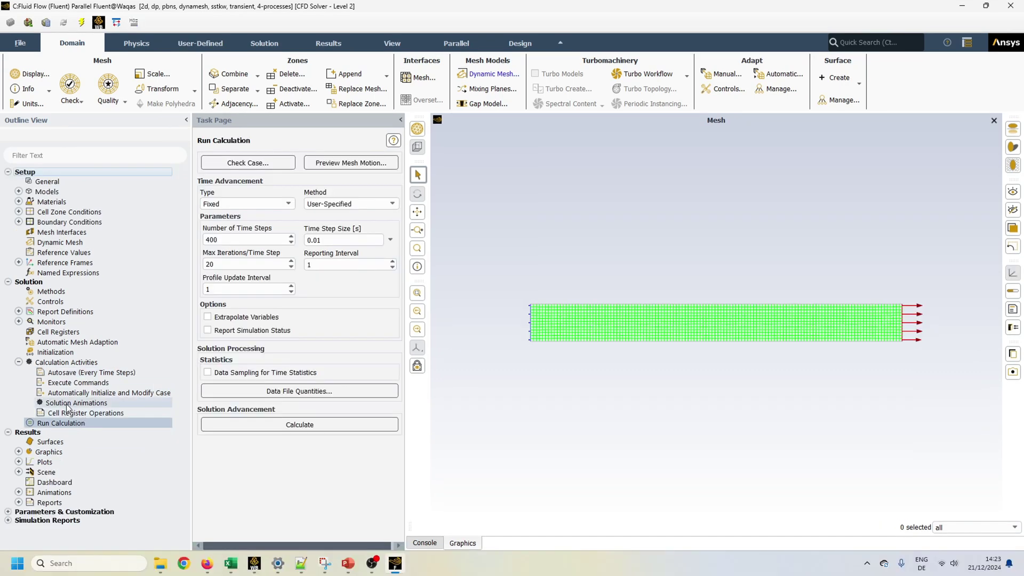
{"action": "right_click", "coordinate": [75, 403]}
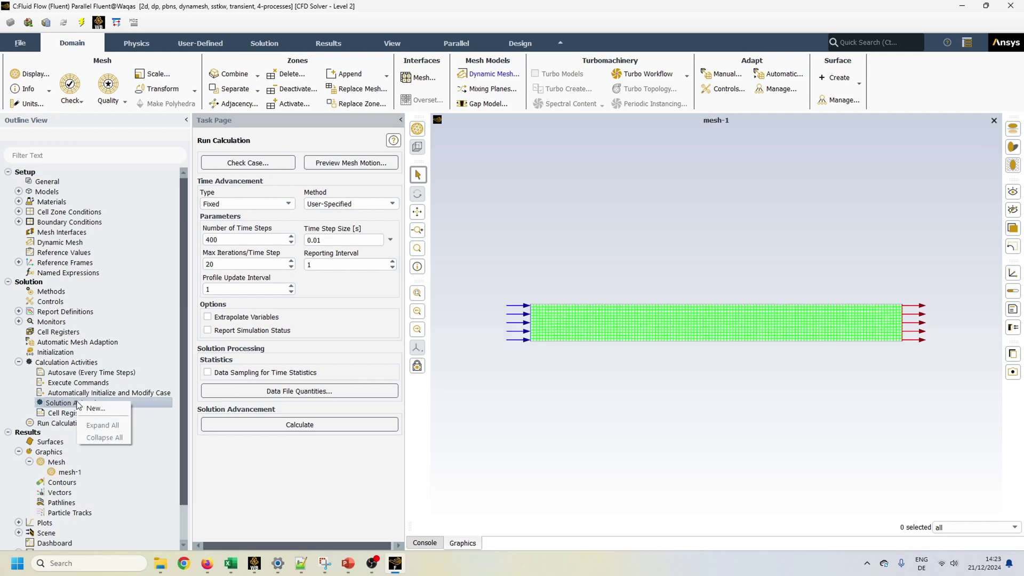
{"action": "left_click", "coordinate": [111, 403]}
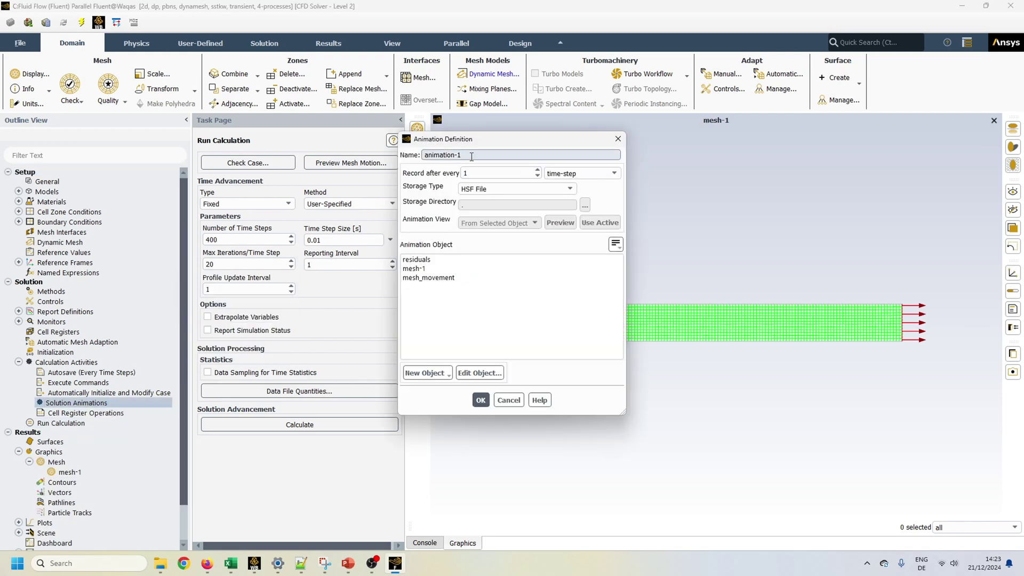
{"action": "triple_click", "coordinate": [471, 155]}
{"action": "type", "text": "mesh_"}
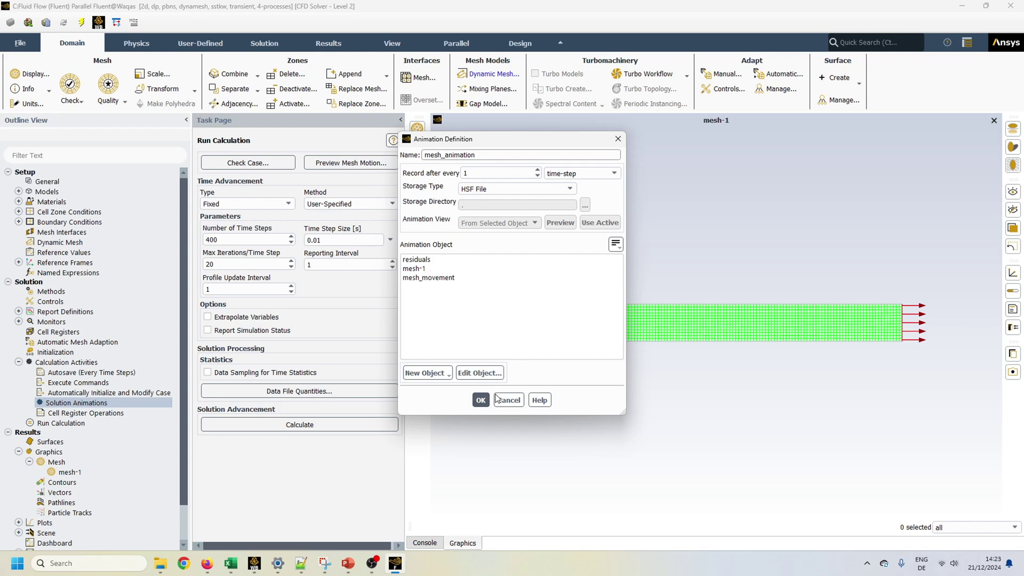
{"action": "left_click", "coordinate": [480, 400]}
{"action": "left_click", "coordinate": [427, 268]}
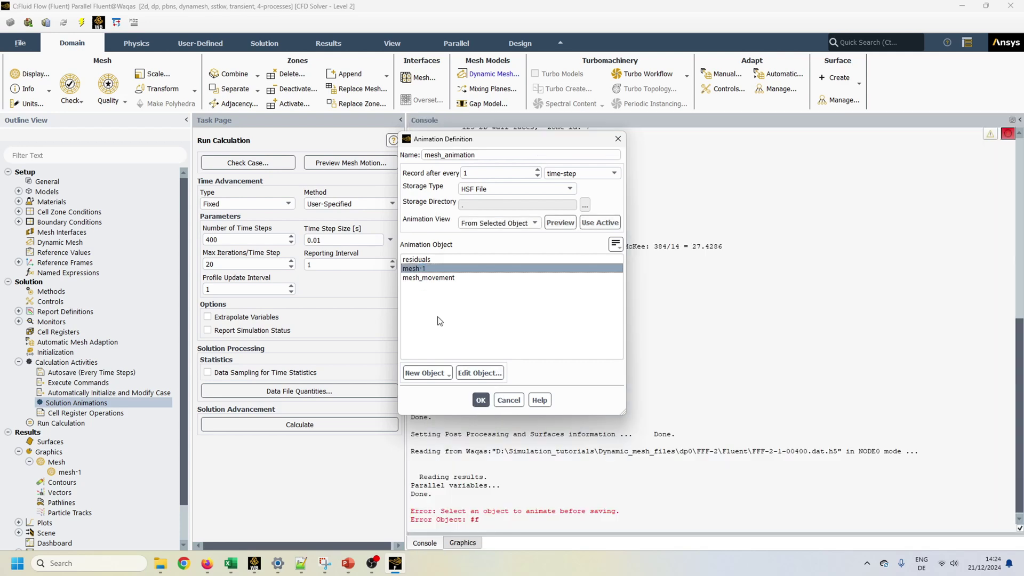
{"action": "left_click", "coordinate": [480, 404]}
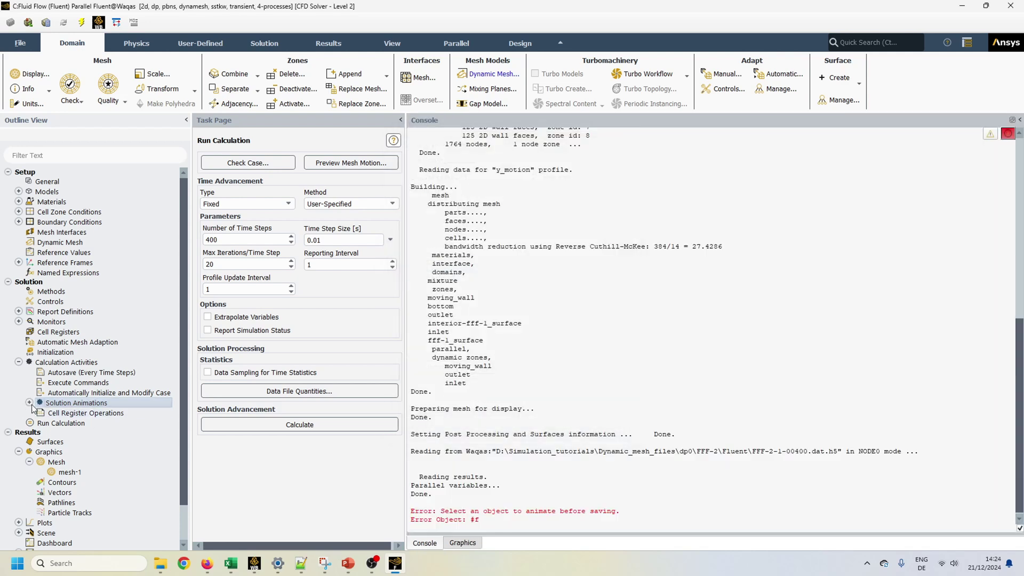
{"action": "left_click", "coordinate": [29, 402]}
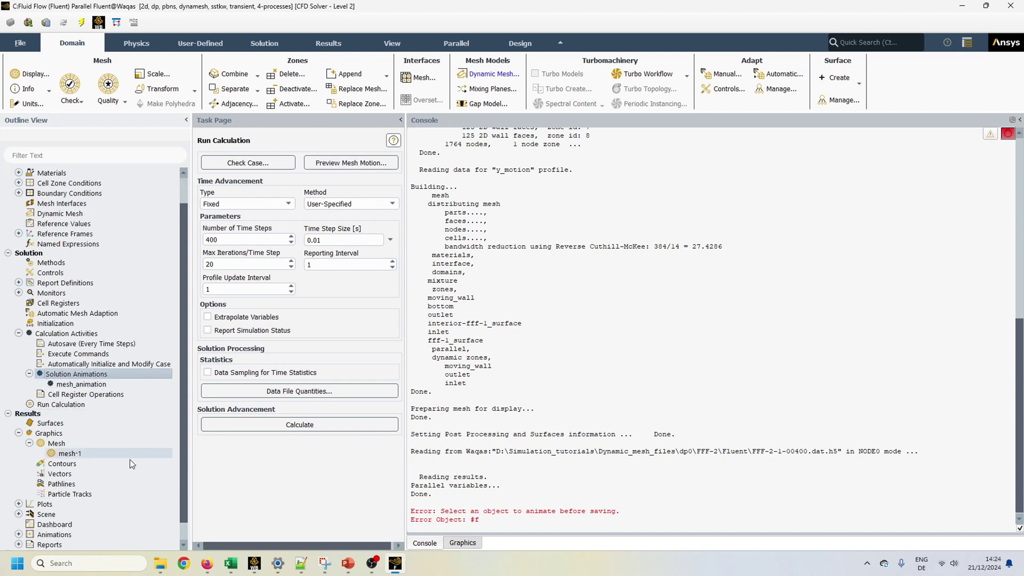
{"action": "left_click", "coordinate": [30, 374]}
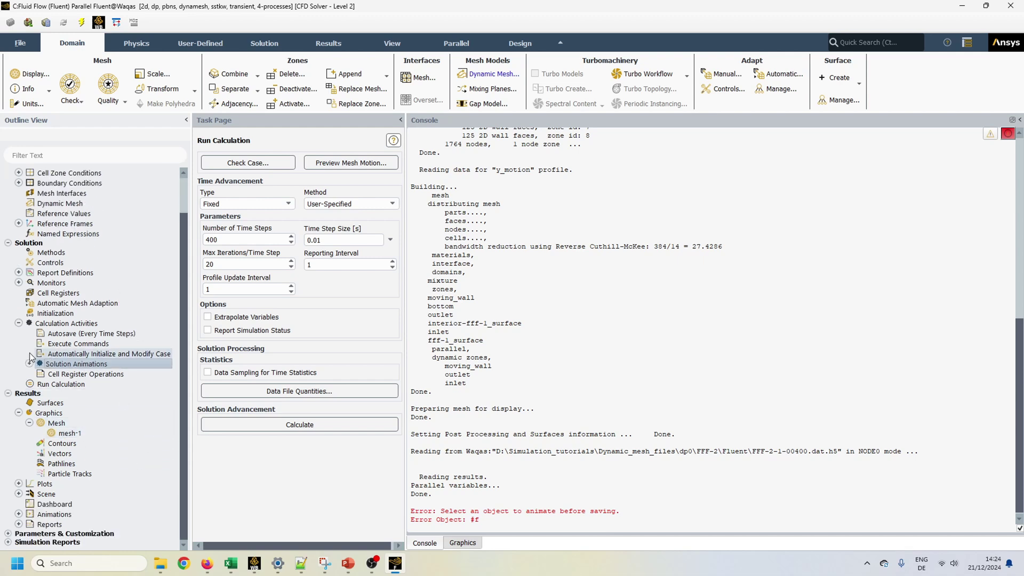
Initialize the solution and run the transient calculation.
{"action": "left_click", "coordinate": [19, 323]}
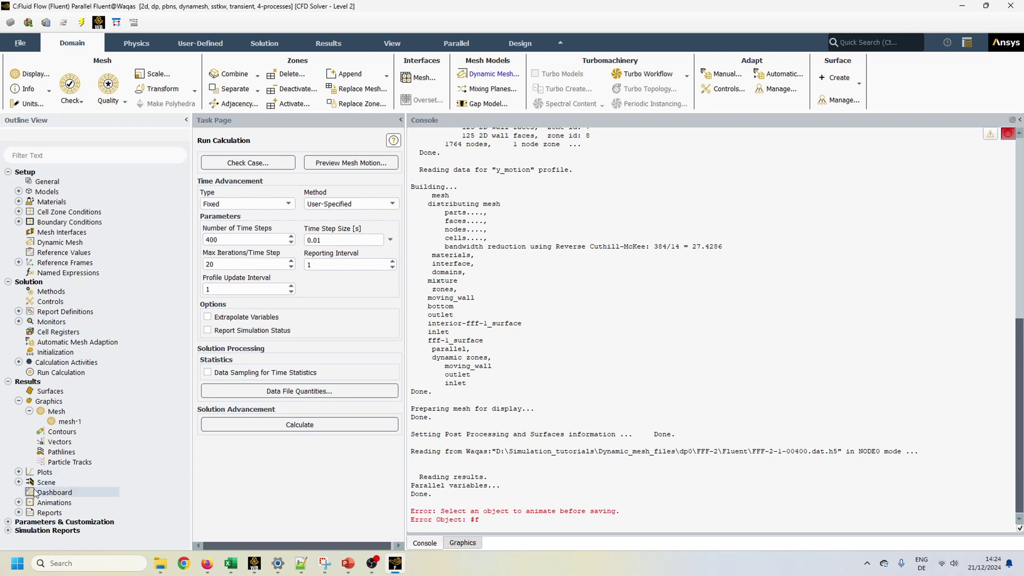
{"action": "left_click", "coordinate": [19, 502]}
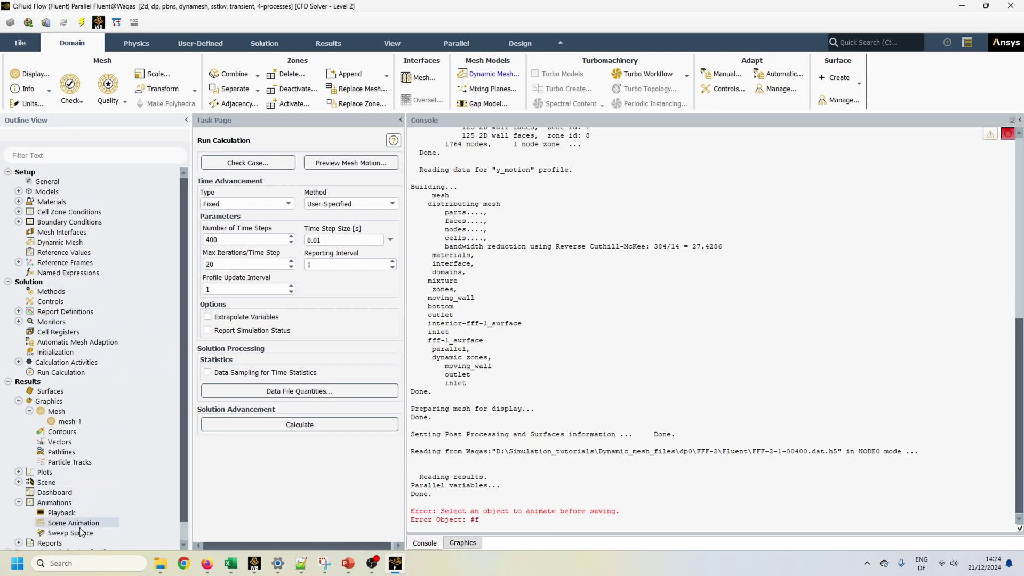
{"action": "left_click", "coordinate": [19, 401]}
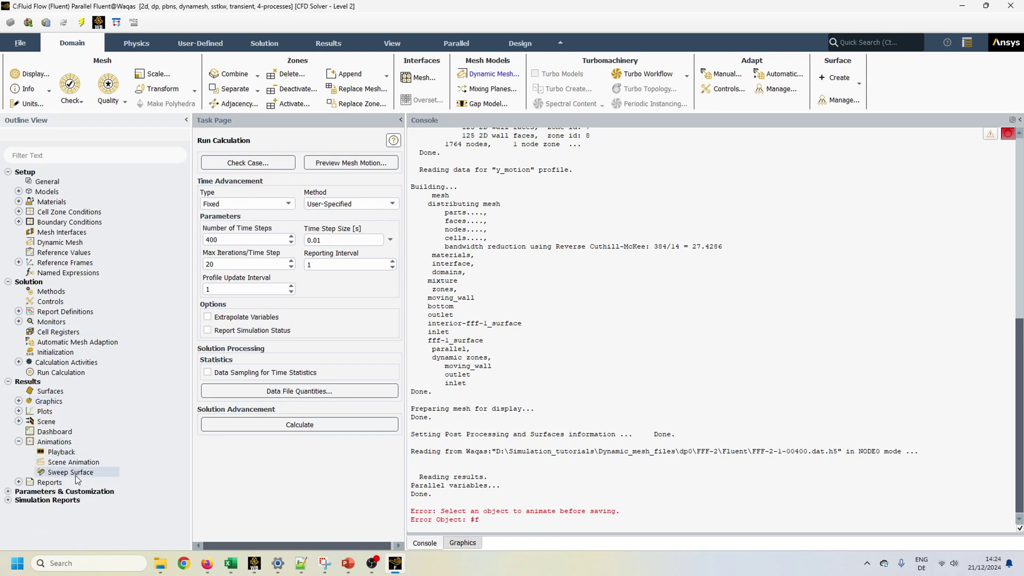
{"action": "right_click", "coordinate": [60, 373]}
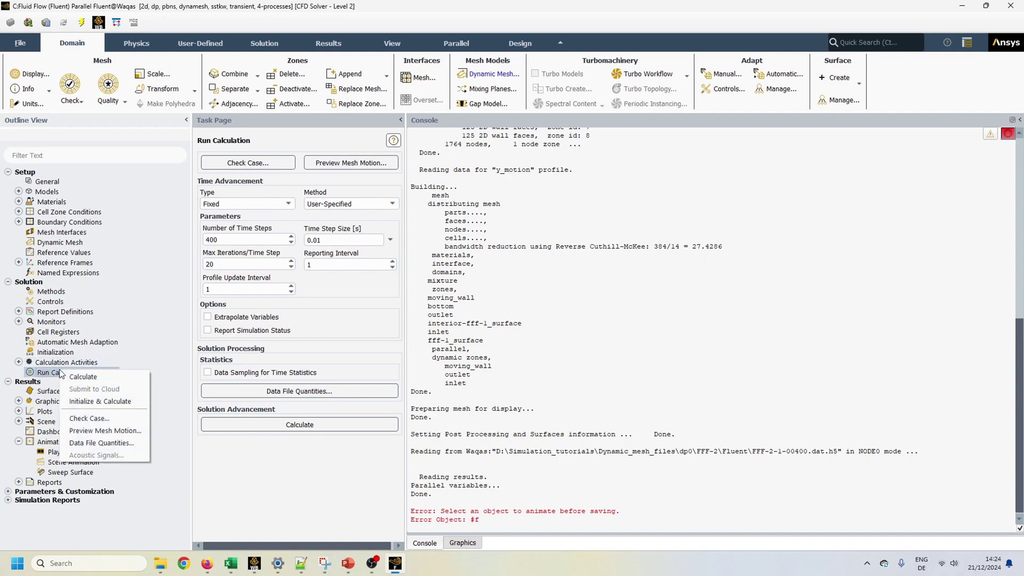
{"action": "left_click", "coordinate": [116, 403]}
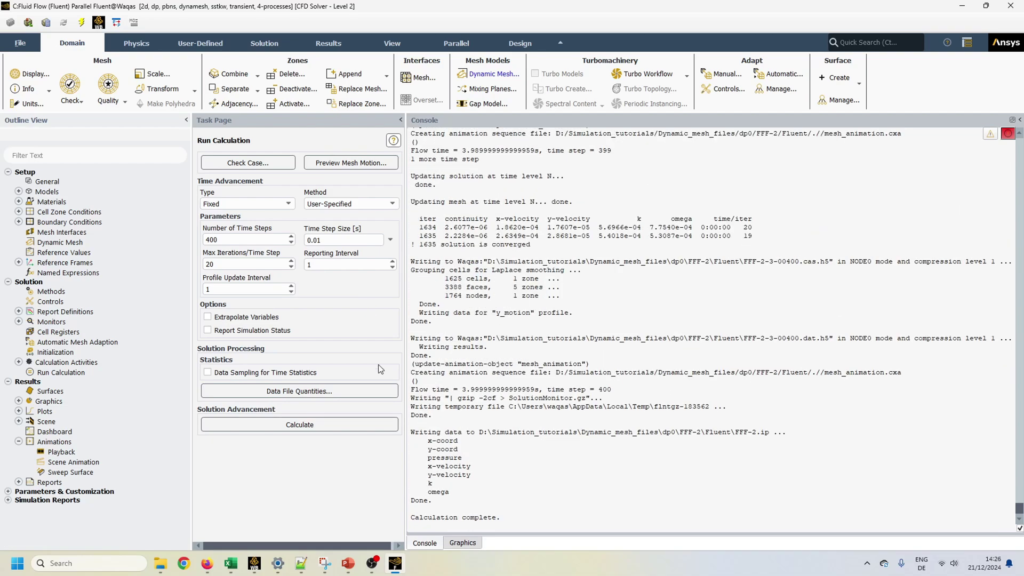
Display the graphics, open the animation playback and play mesh_animation once.
{"action": "left_click", "coordinate": [463, 543]}
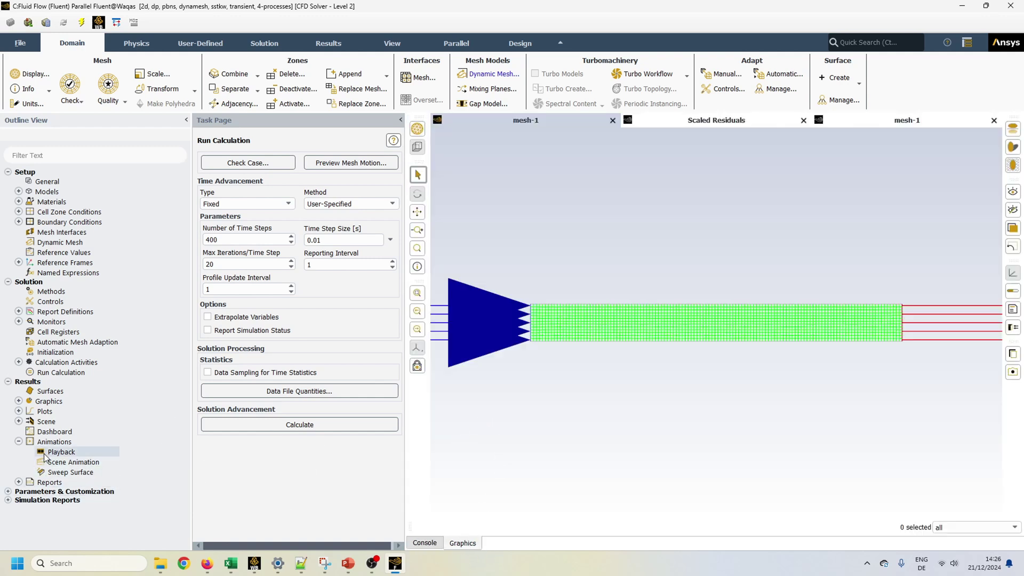
{"action": "double_click", "coordinate": [59, 453]}
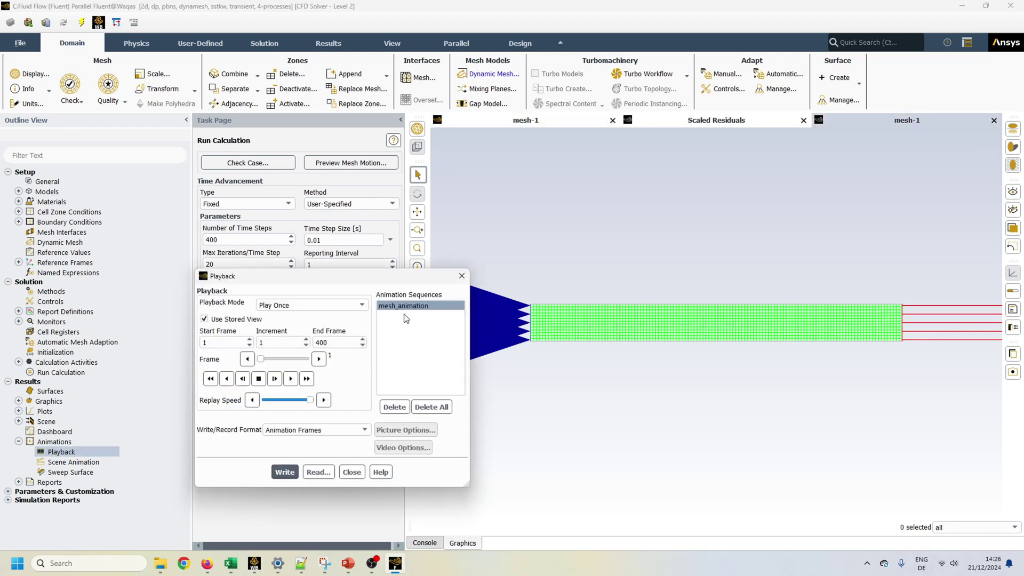
{"action": "left_click_drag", "start_coordinate": [342, 276], "coordinate": [266, 170]}
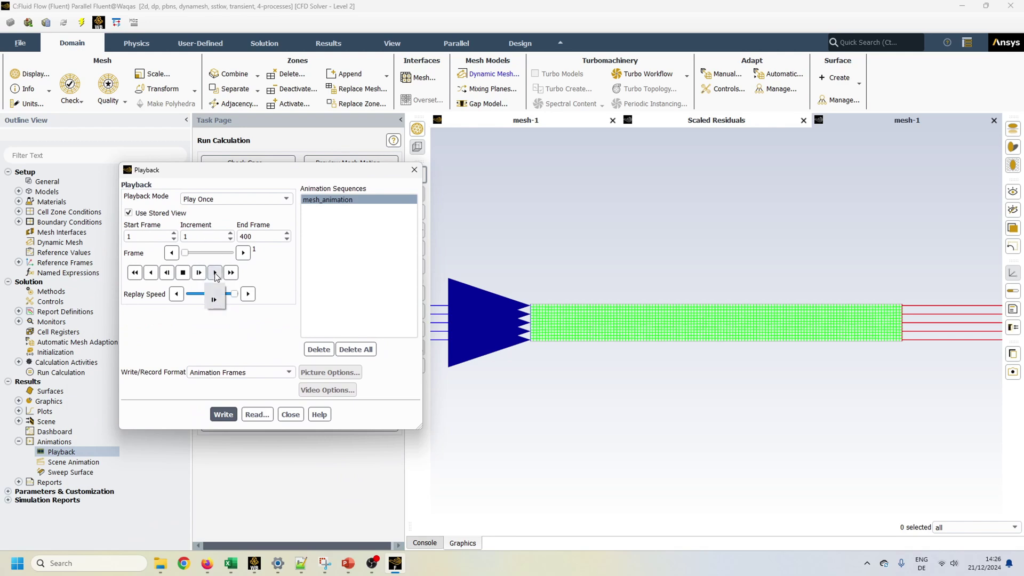
{"action": "left_click", "coordinate": [215, 273]}
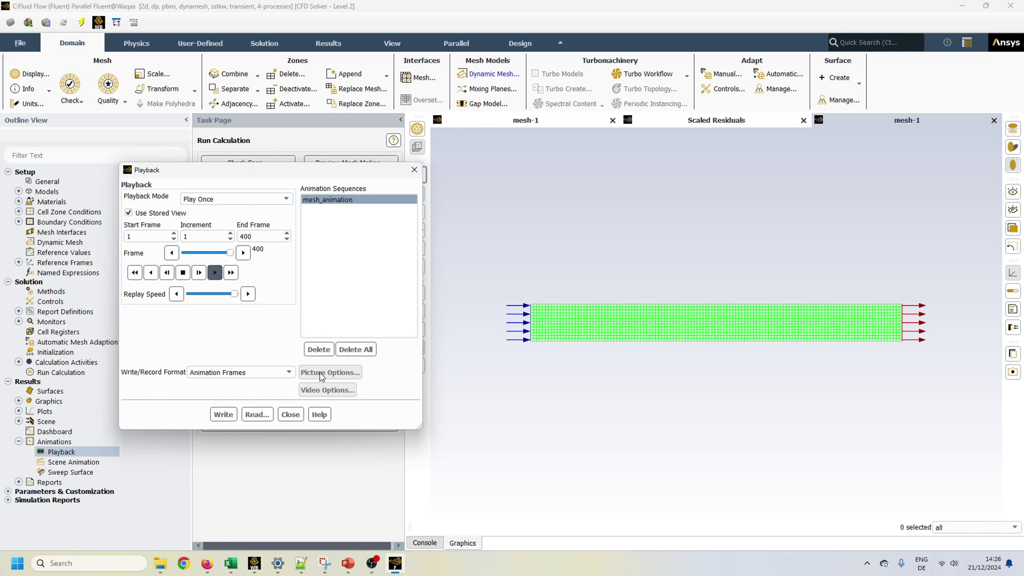
Look at the animation export formats, lower the replay speed, replay mesh_animation and stop it partway.
{"action": "left_click", "coordinate": [291, 373]}
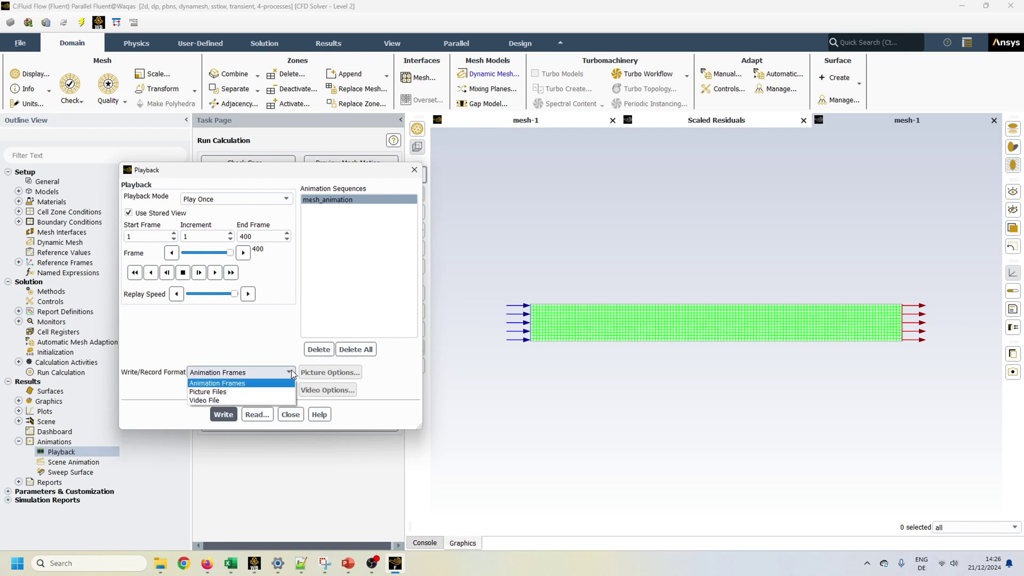
{"action": "left_click", "coordinate": [292, 373]}
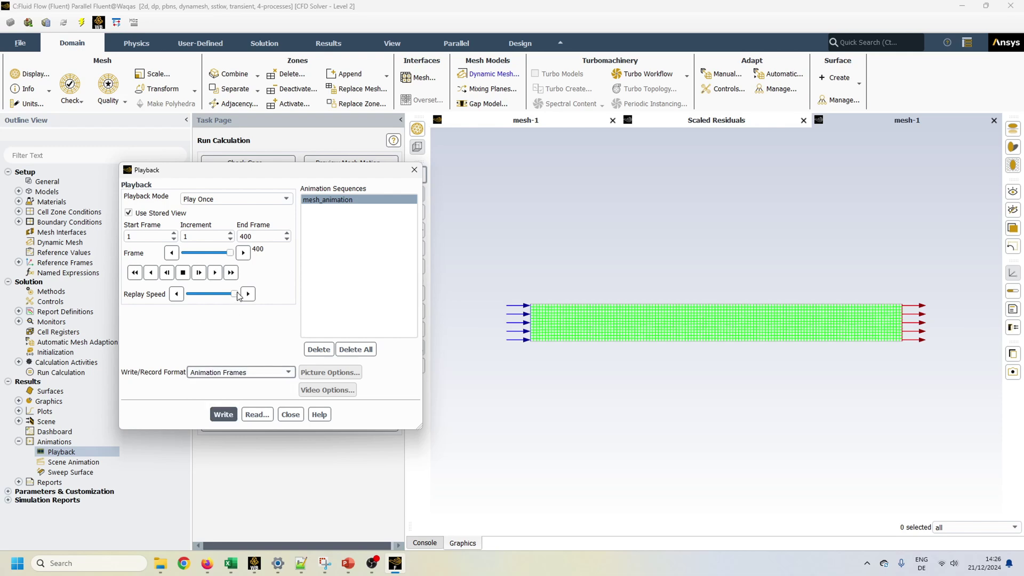
{"action": "left_click_drag", "start_coordinate": [238, 296], "coordinate": [225, 295]}
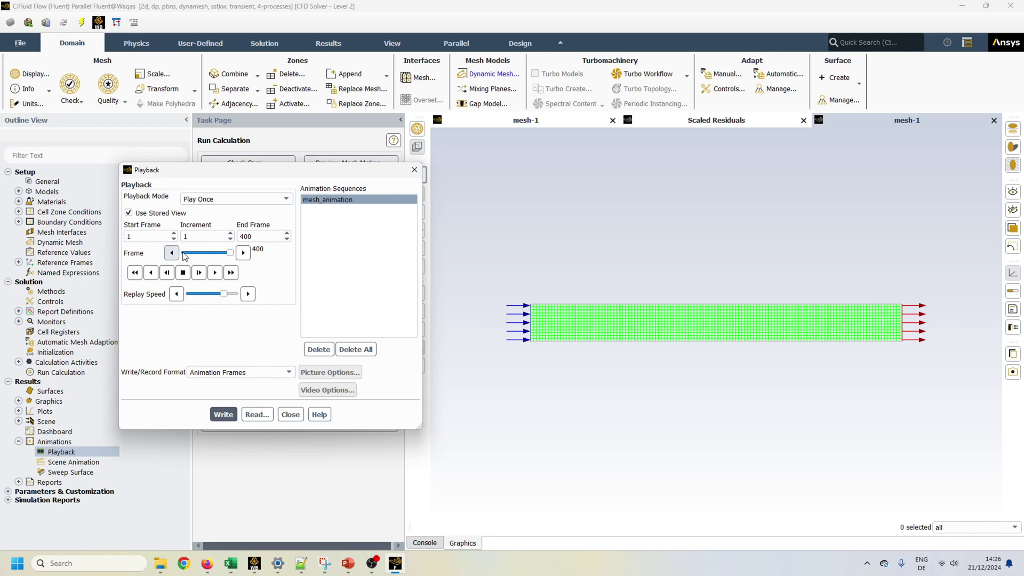
{"action": "left_click", "coordinate": [216, 273]}
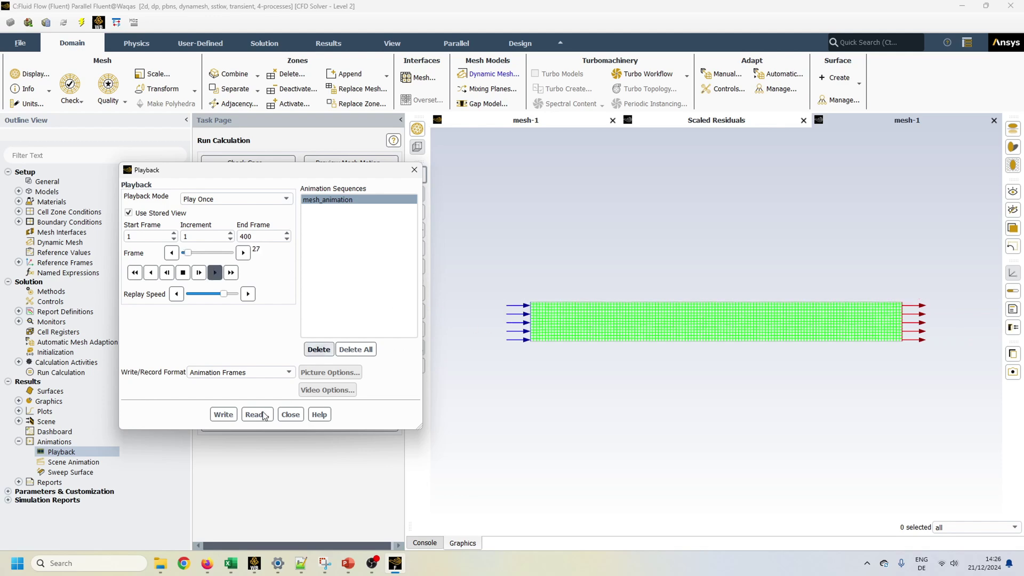
{"action": "left_click", "coordinate": [183, 273]}
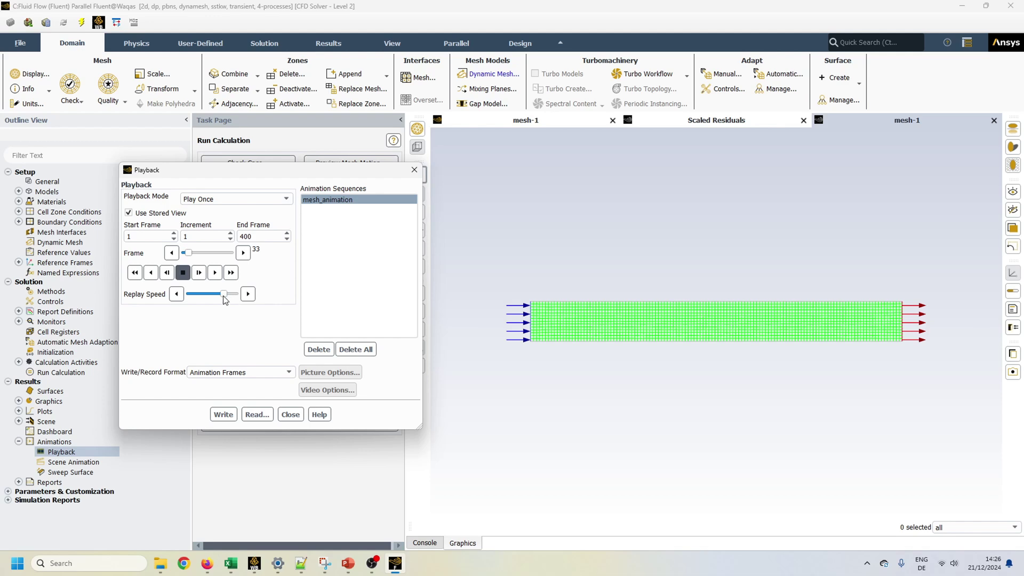
Raise the replay speed slightly, replay the mesh animation to examine the wall motion, stop it and close the playback.
{"action": "left_click_drag", "start_coordinate": [224, 300], "coordinate": [230, 303]}
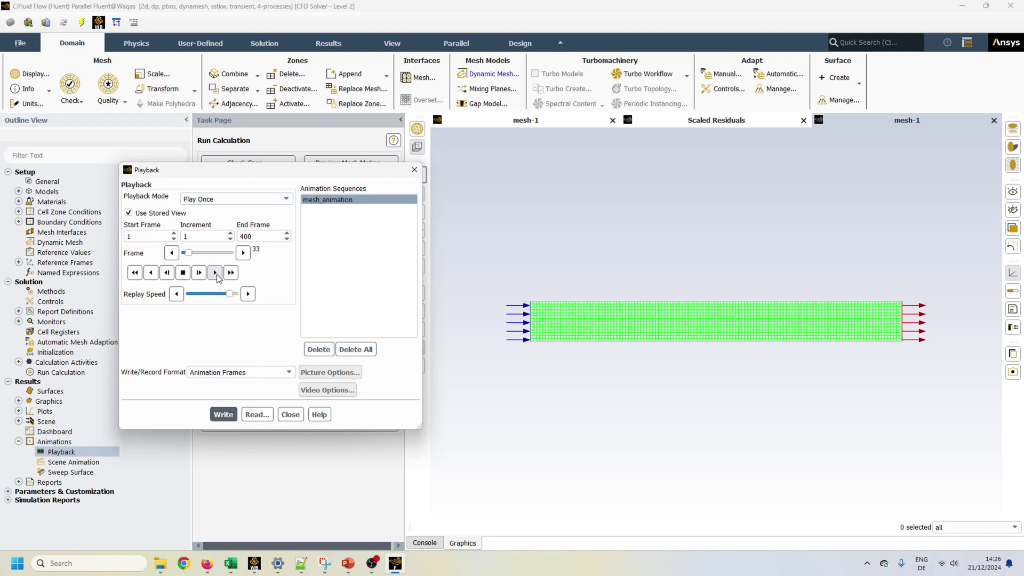
{"action": "left_click", "coordinate": [200, 273]}
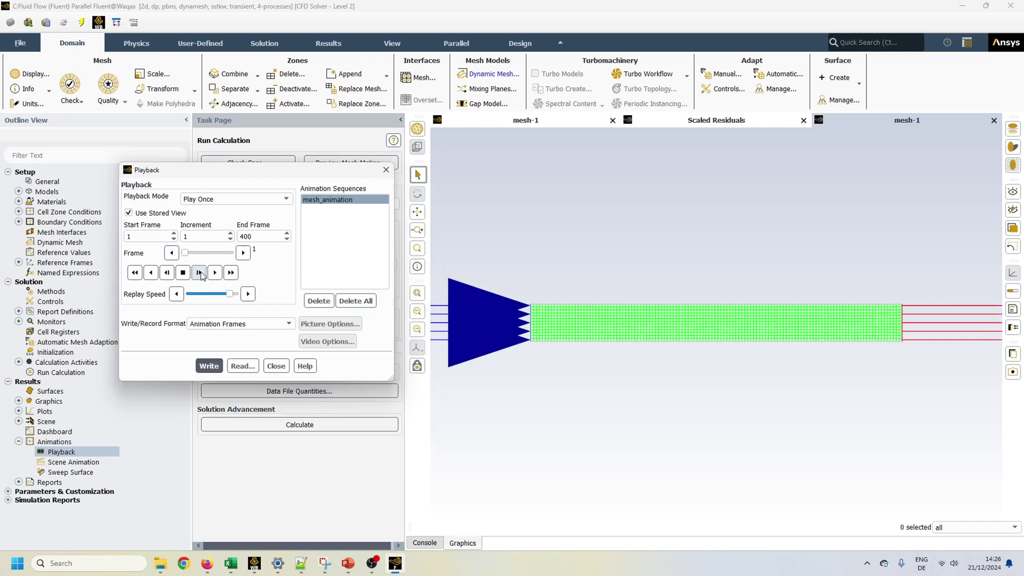
{"action": "left_click", "coordinate": [215, 273]}
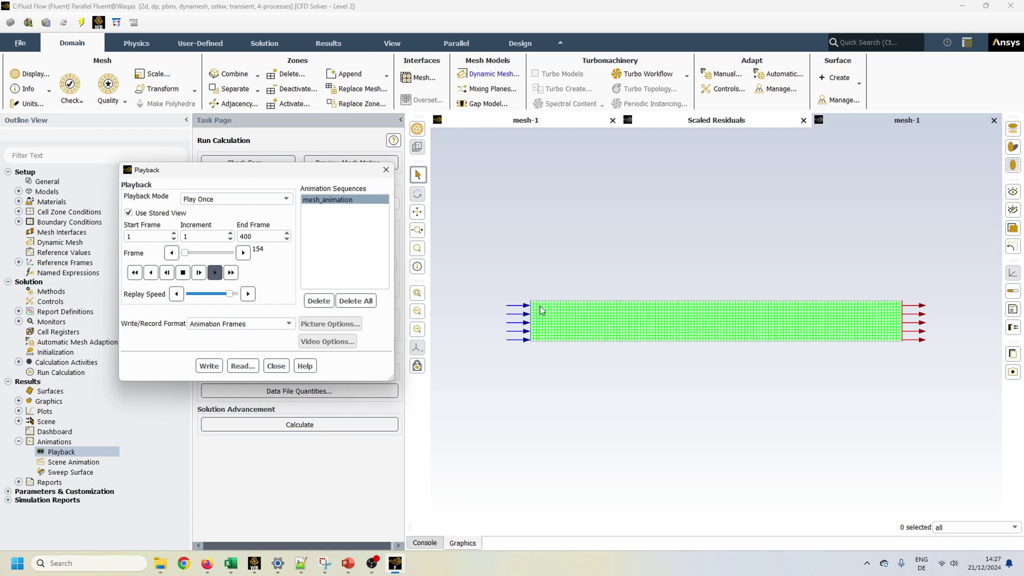
{"action": "left_click", "coordinate": [183, 272]}
{"action": "left_click", "coordinate": [281, 369]}
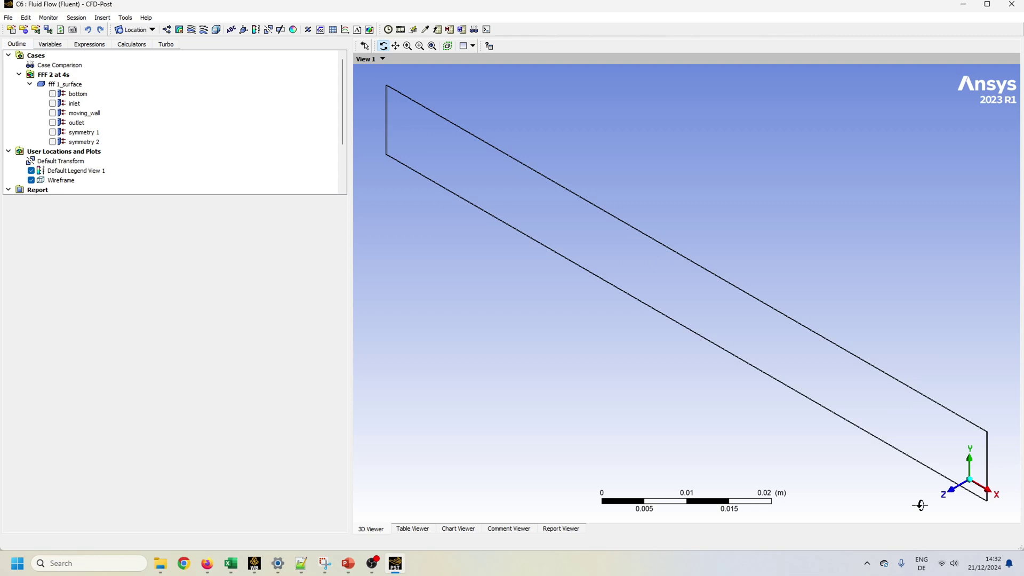
In CFD-Post, orient the channel view along the Z axis and insert a contour named velocity.
{"action": "left_click", "coordinate": [946, 492]}
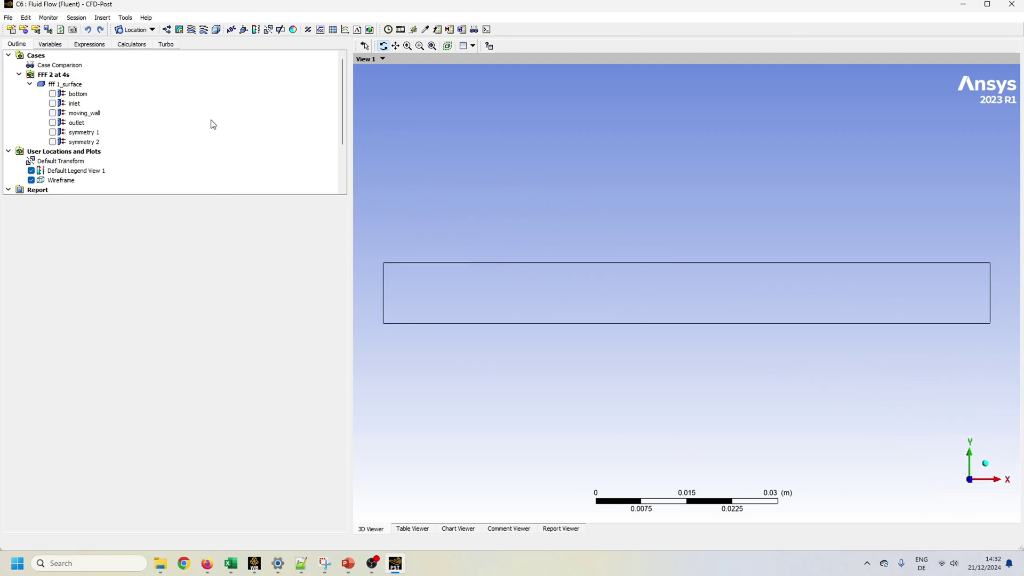
{"action": "left_click", "coordinate": [181, 32]}
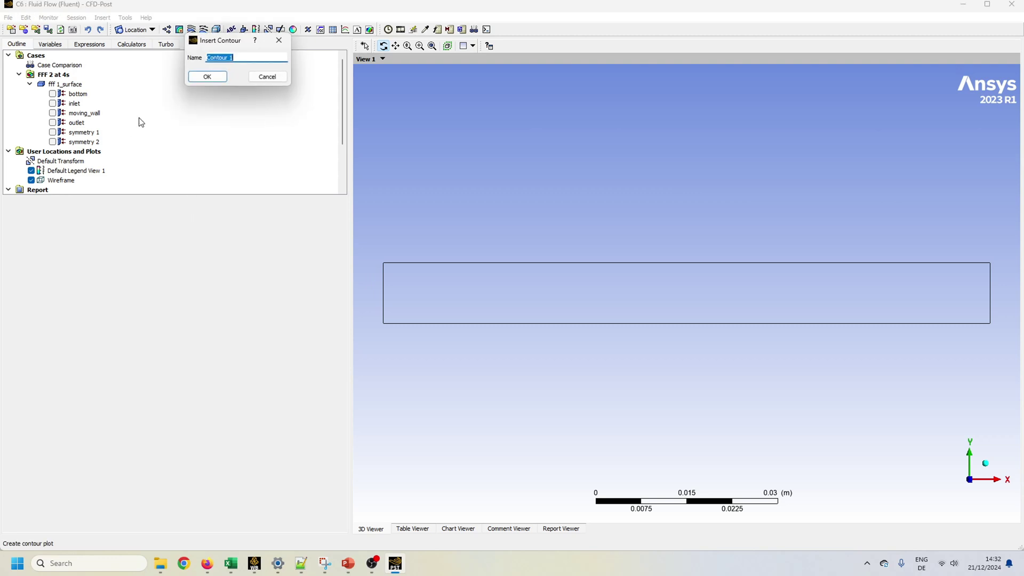
{"action": "type", "text": "velocity"}
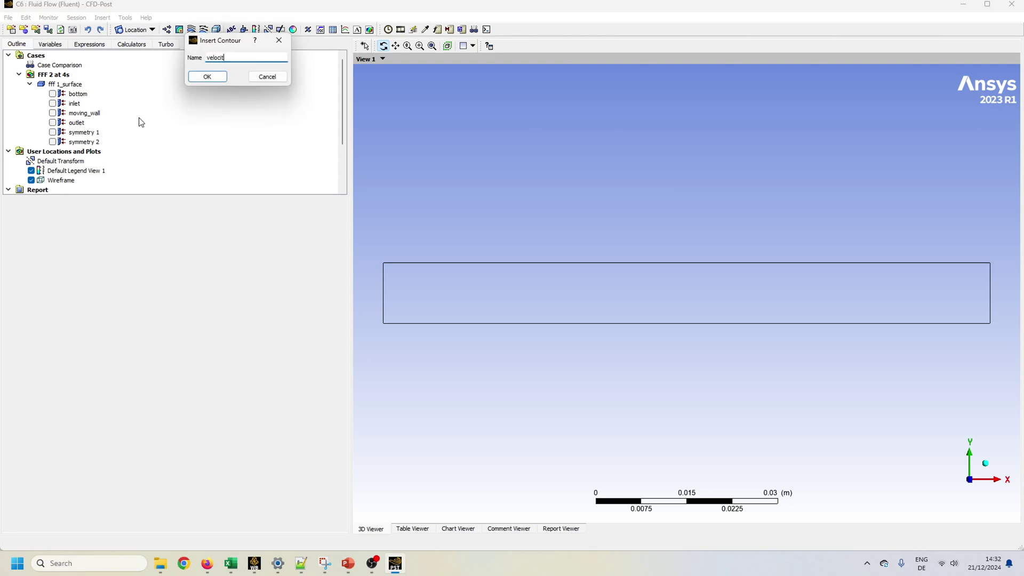
{"action": "left_click", "coordinate": [205, 77]}
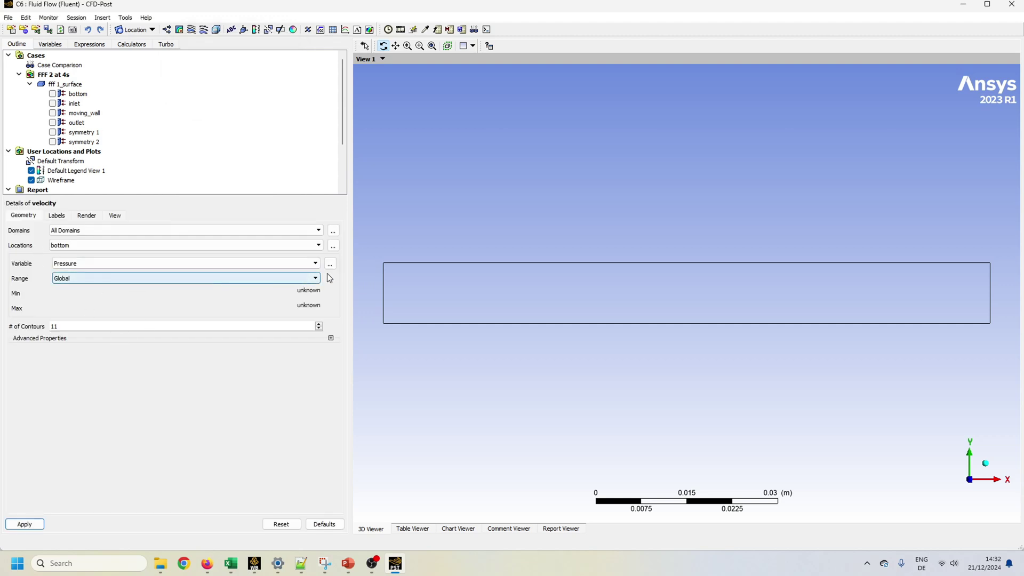
Set the velocity contour's locations to all six surfaces: bottom, inlet, moving_wall, outlet, symmetry 1 and symmetry 2.
{"action": "left_click", "coordinate": [331, 250]}
{"action": "left_click", "coordinate": [490, 278]}
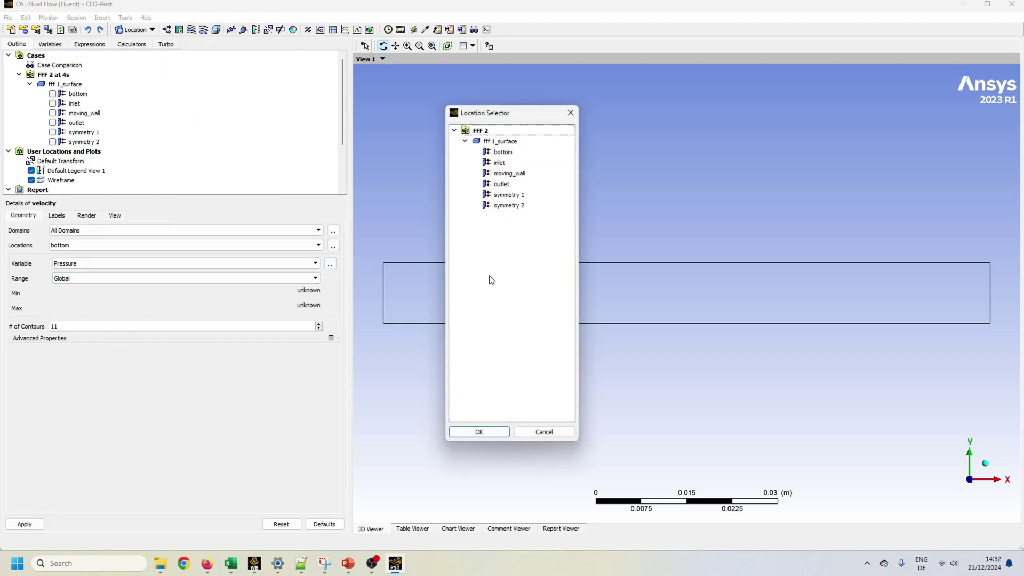
{"action": "key", "text": "ctrl+a"}
{"action": "left_click", "coordinate": [479, 431]}
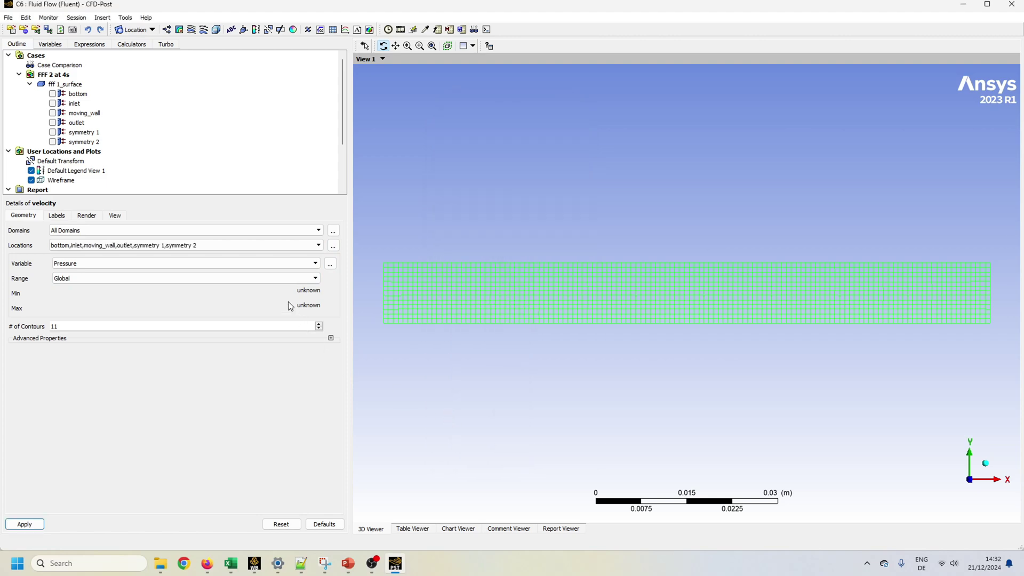
Colour the contour by Velocity with a Local range and 50 contours, and apply it to the channel.
{"action": "left_click", "coordinate": [317, 268]}
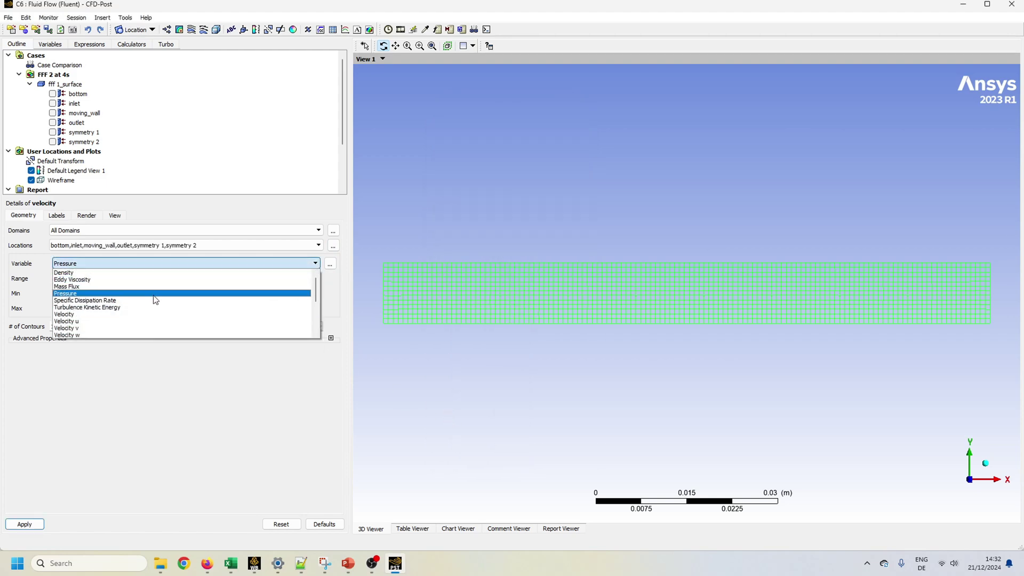
{"action": "left_click", "coordinate": [119, 314]}
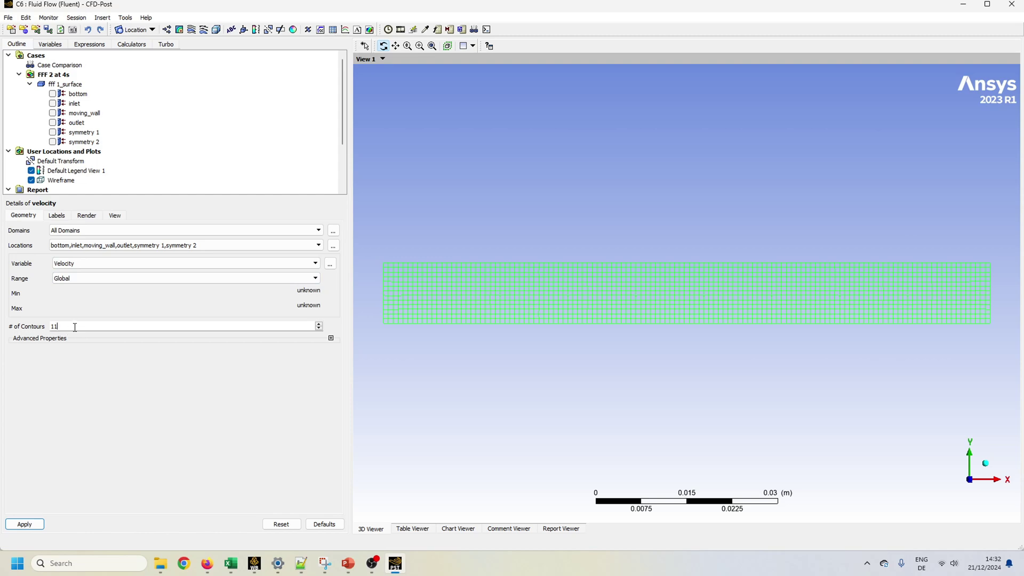
{"action": "left_click_drag", "start_coordinate": [74, 327], "coordinate": [17, 330]}
{"action": "key", "text": "Return"}
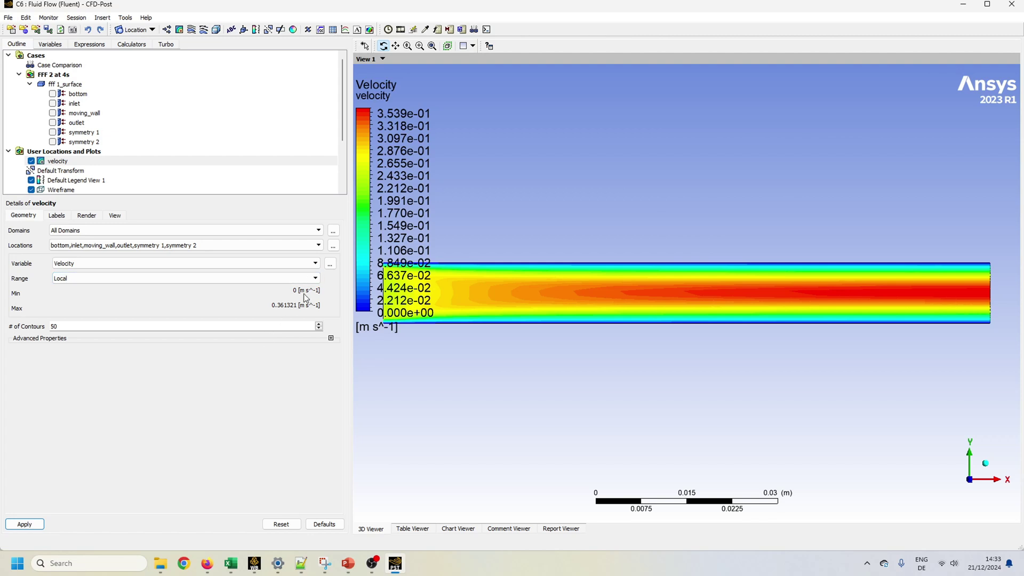
{"action": "left_click", "coordinate": [19, 522]}
Open the animation tool, move its window clear of the contour plot and play the velocity contour as a Timestep Animation.
{"action": "left_click", "coordinate": [126, 18]}
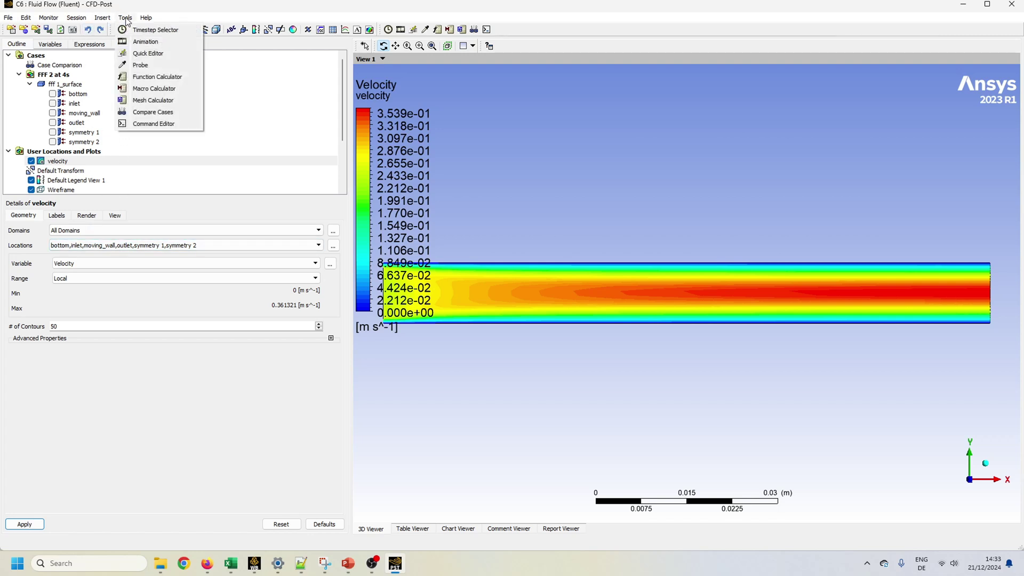
{"action": "left_click", "coordinate": [144, 43]}
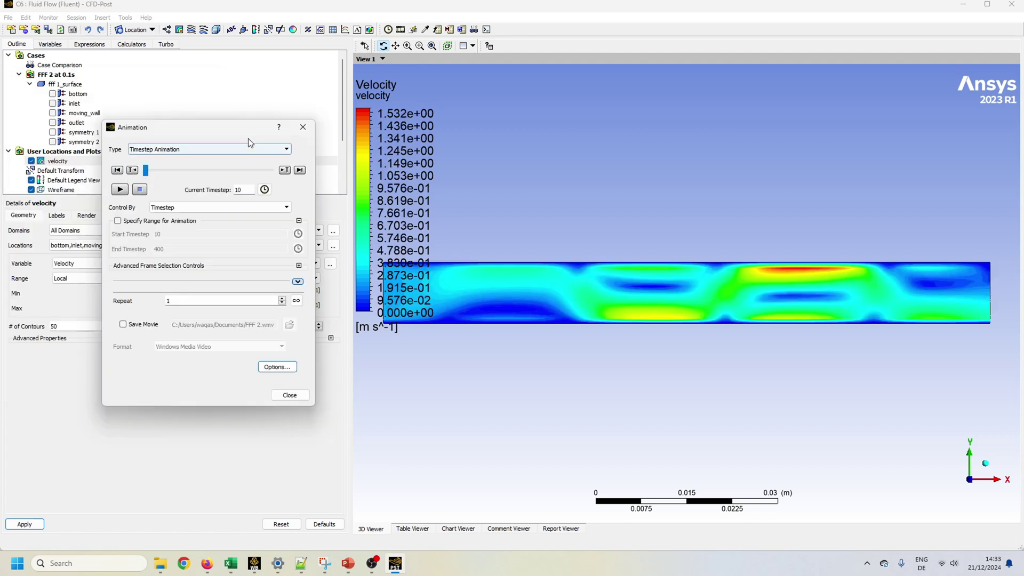
{"action": "left_click_drag", "start_coordinate": [249, 132], "coordinate": [212, 129]}
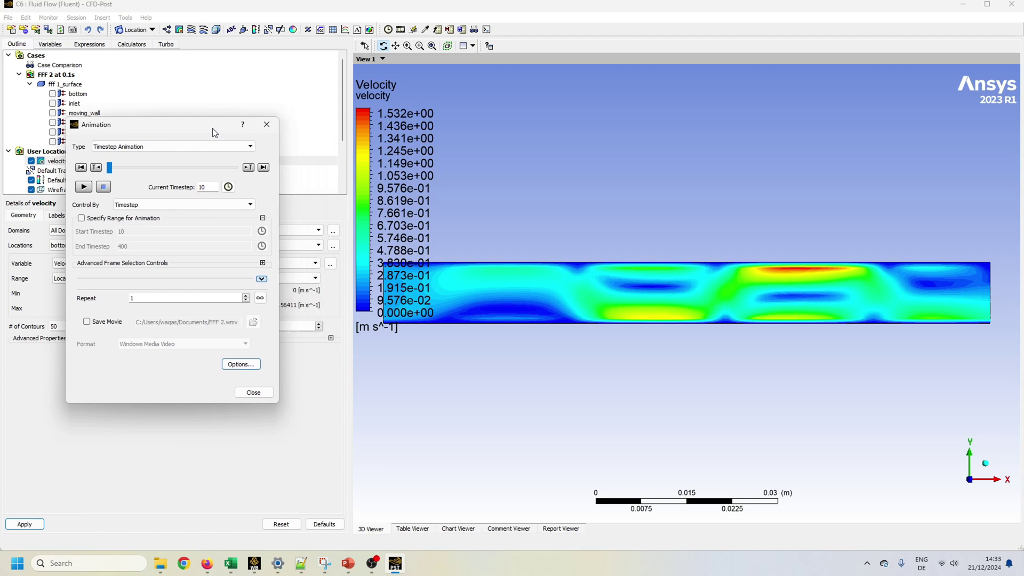
{"action": "left_click", "coordinate": [87, 190]}
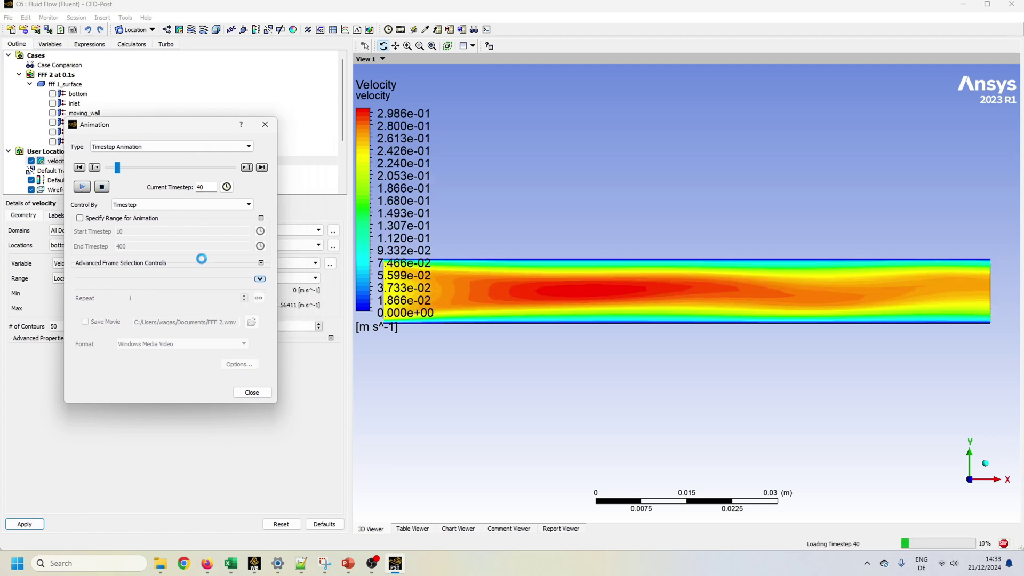